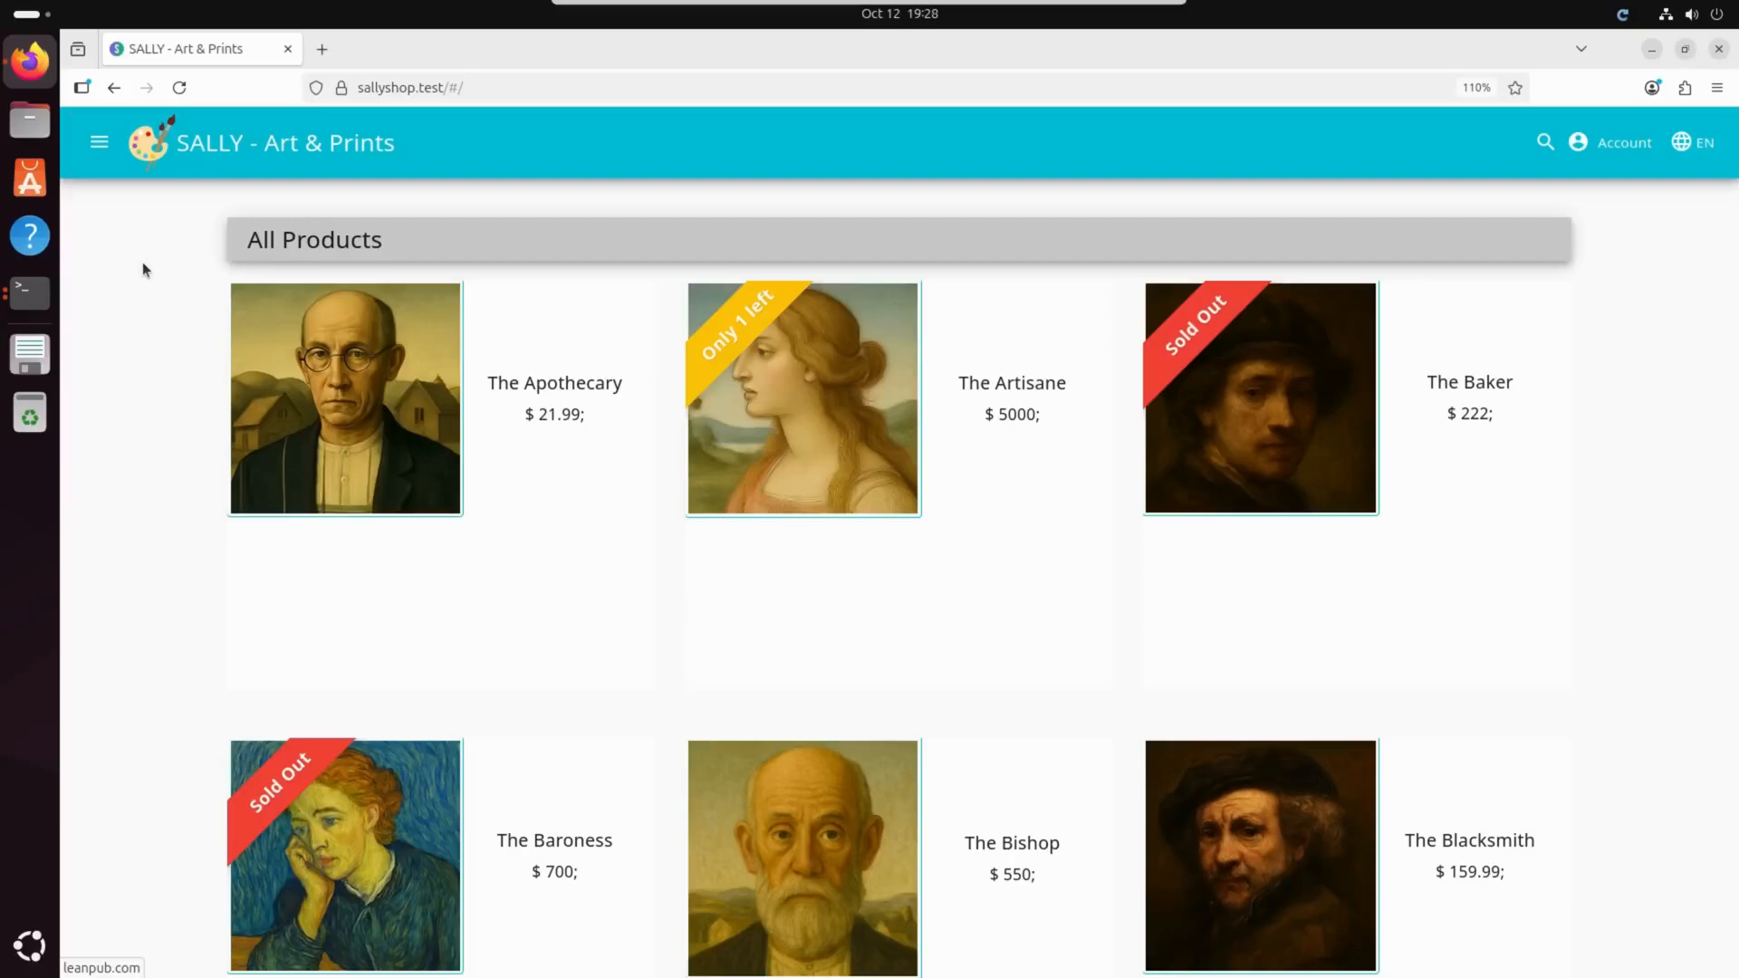
# Look over the shop's side navigation and its login page, and return to the product listing.
pyautogui.click(99, 145)
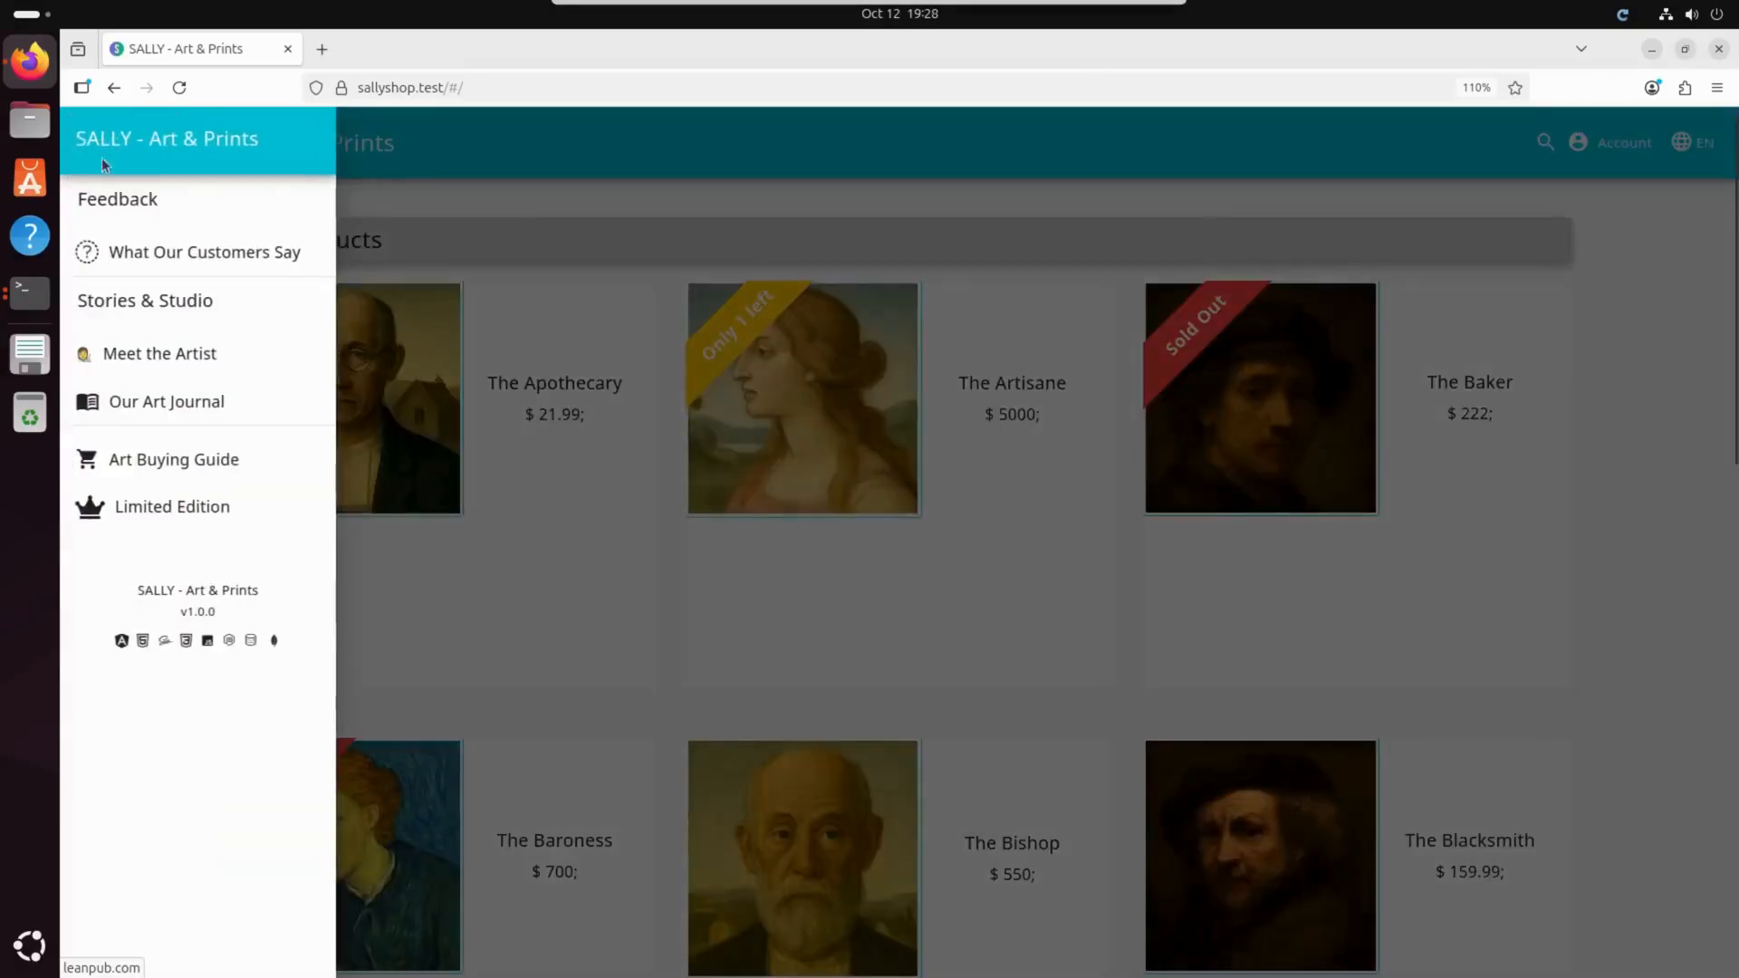
pyautogui.click(537, 221)
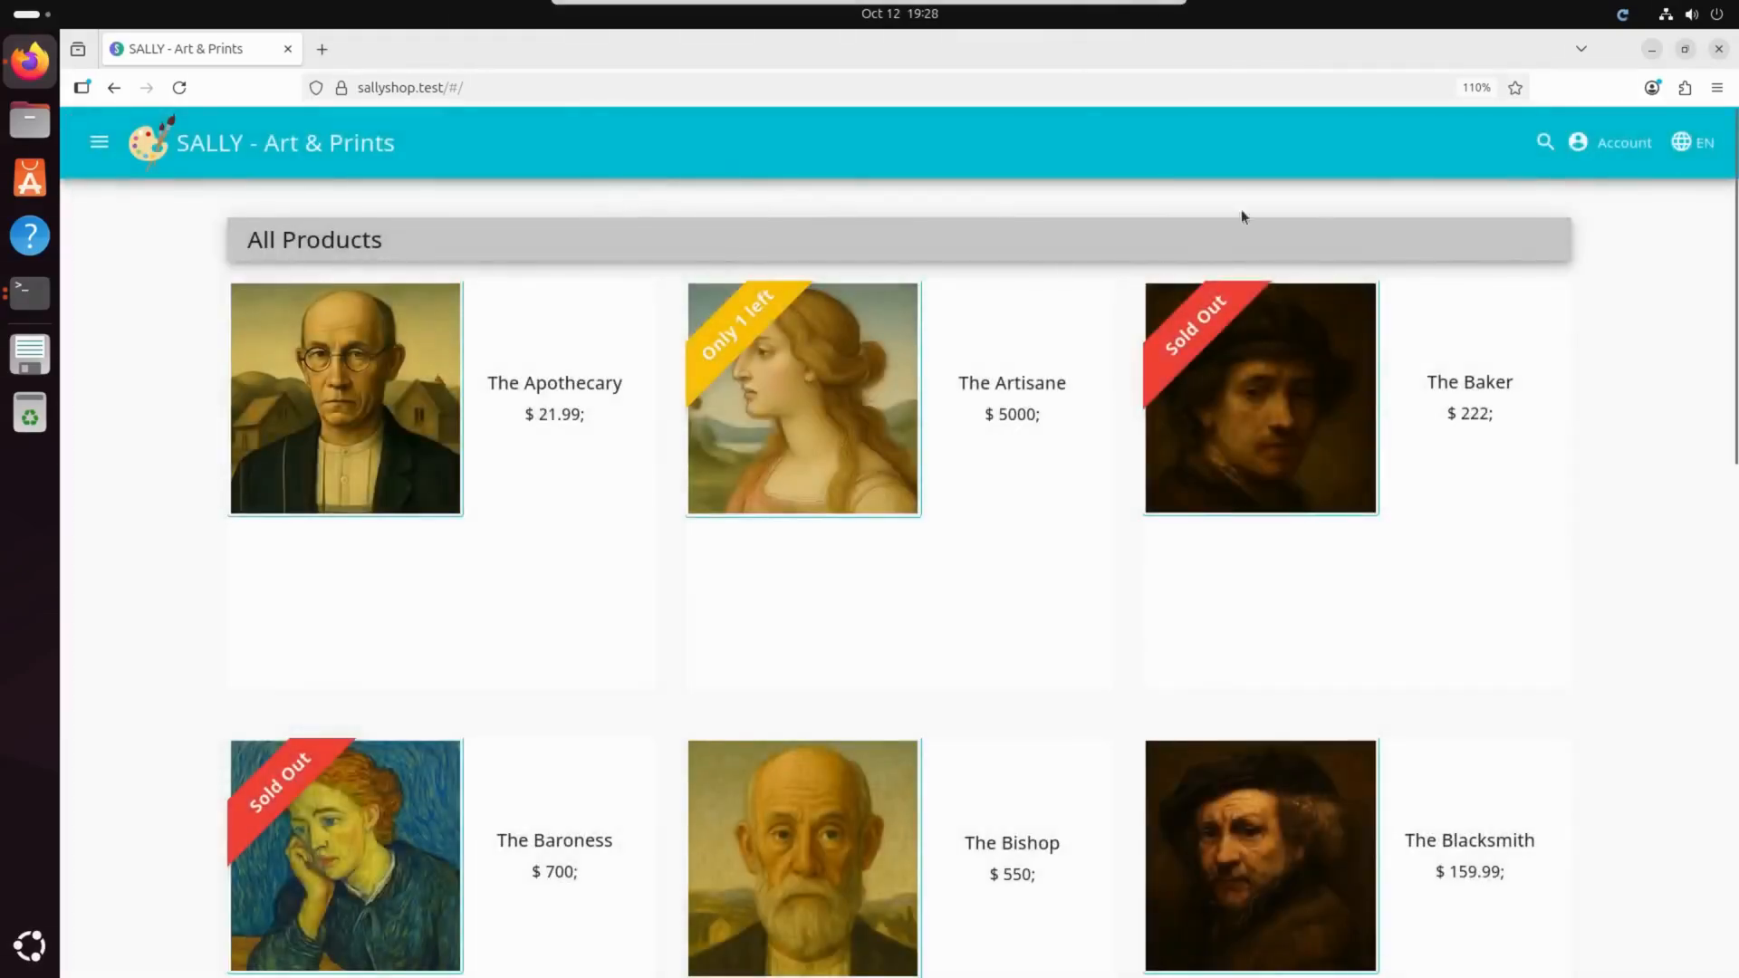
pyautogui.click(1612, 143)
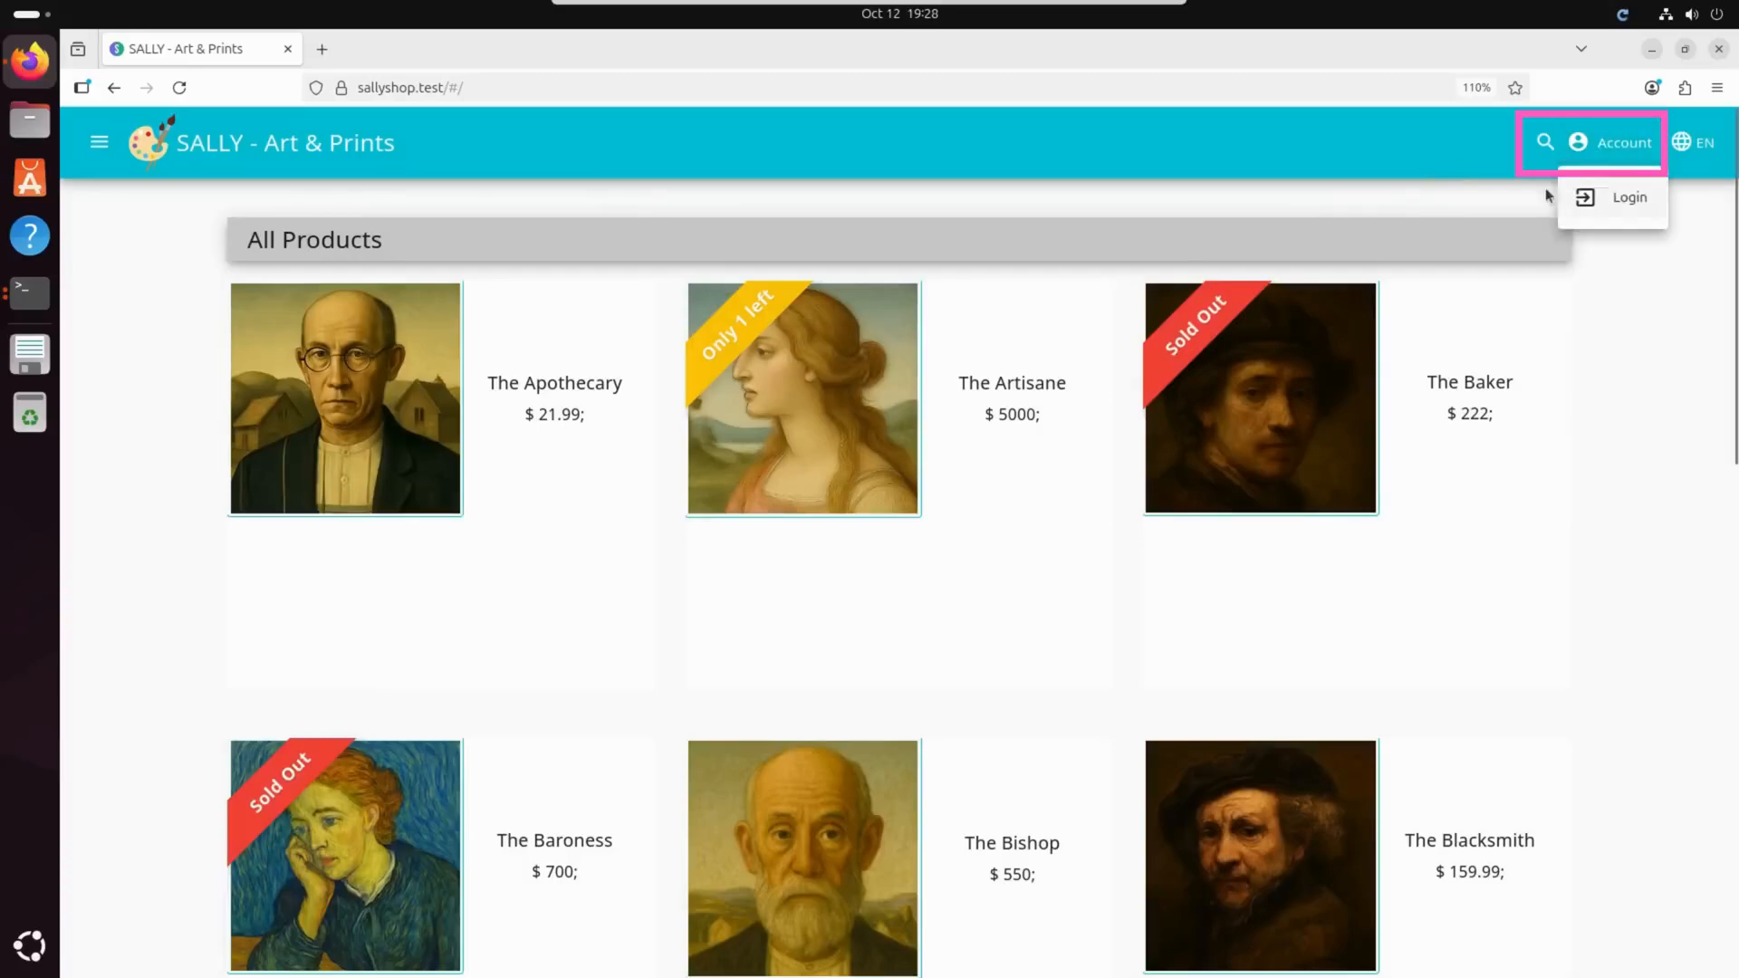
pyautogui.click(1621, 202)
pyautogui.click(1608, 330)
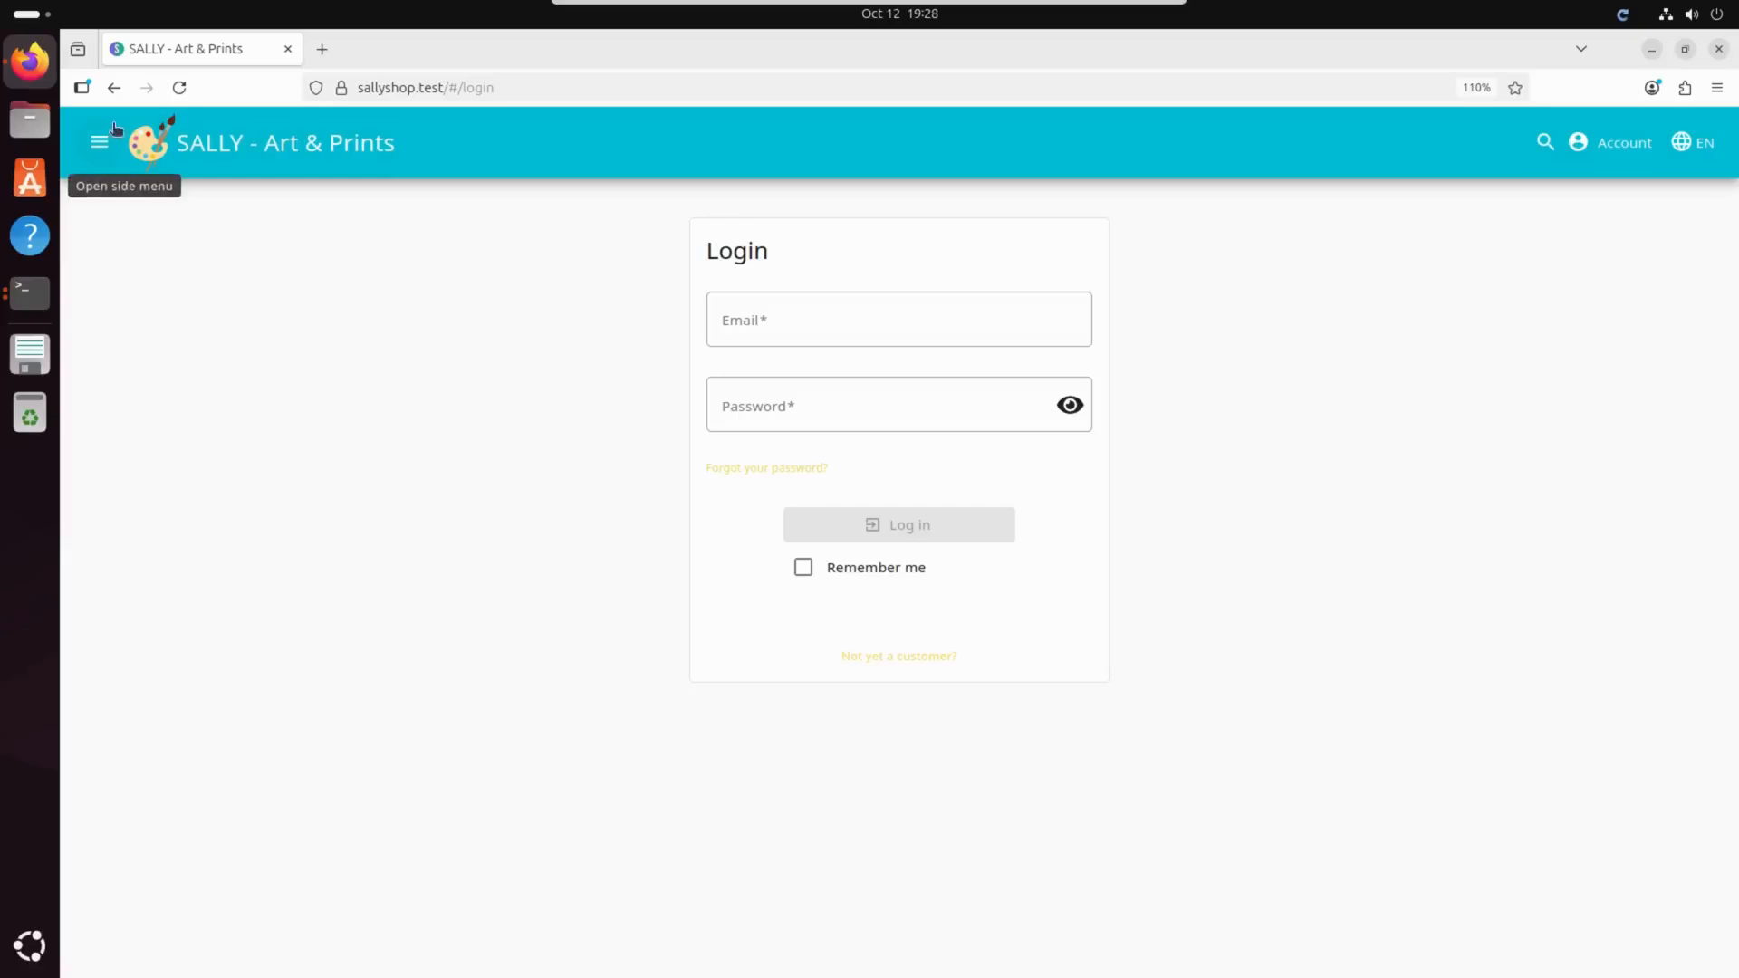
pyautogui.click(300, 158)
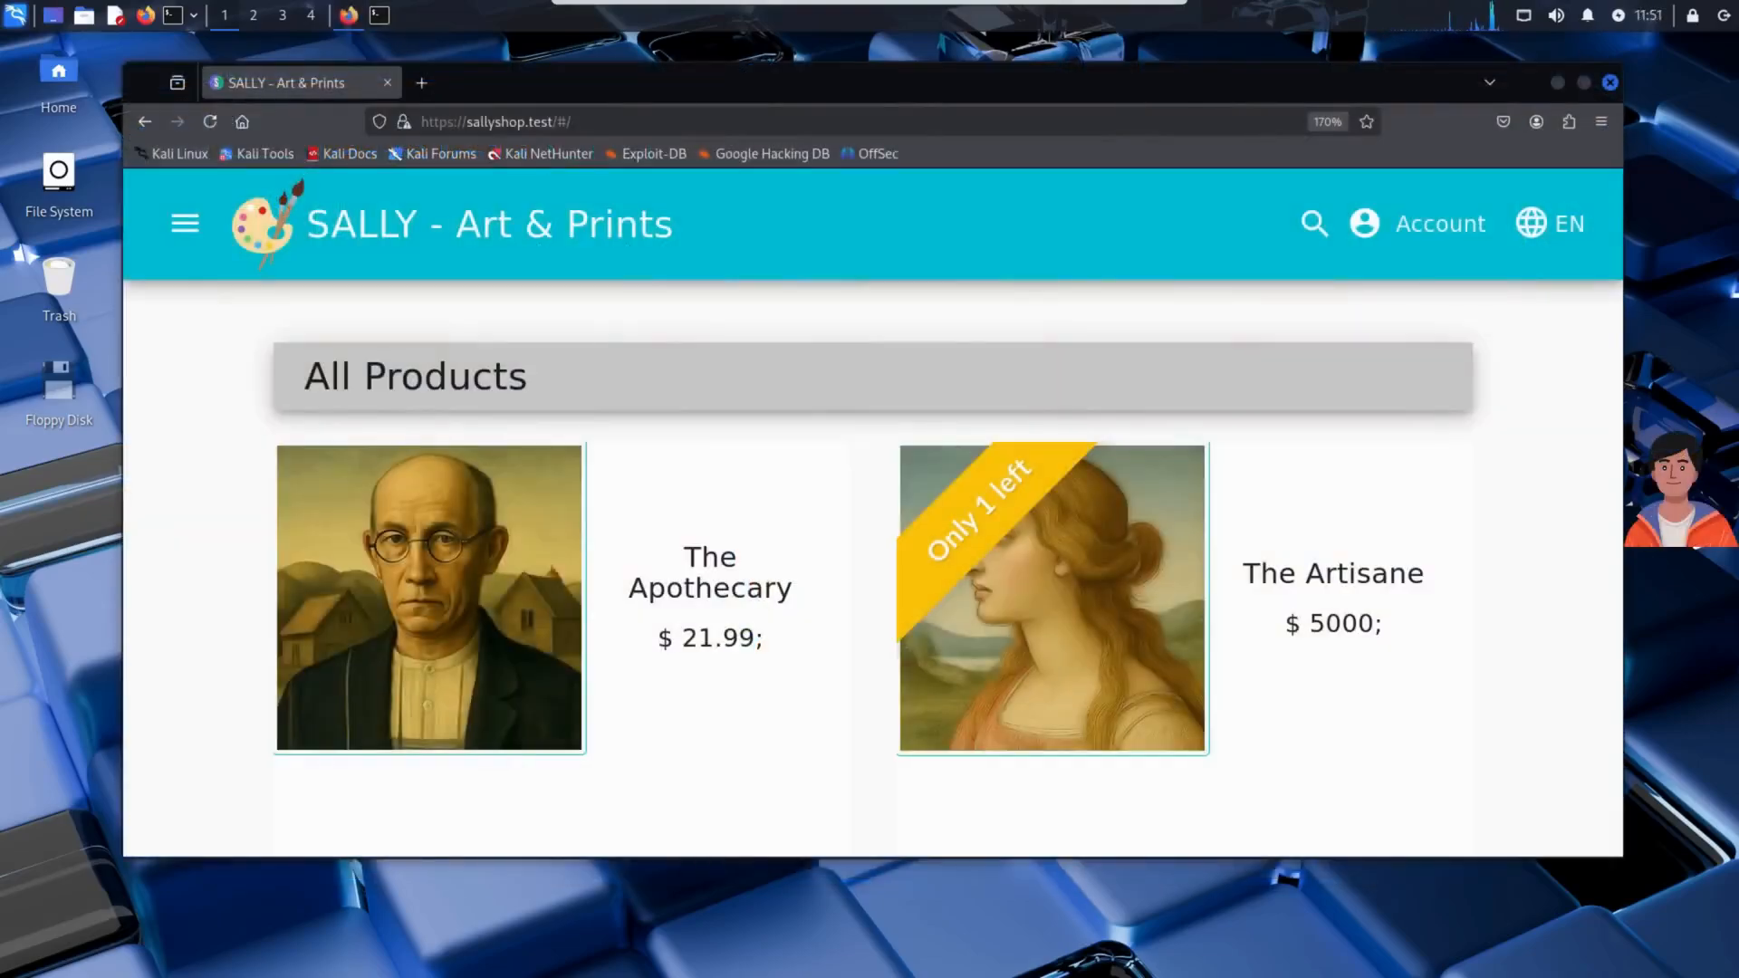
# Examine the shop's All Products listing down to its pagination and return to the beginning of the page.
pyautogui.scroll(-3, 1556, 486)
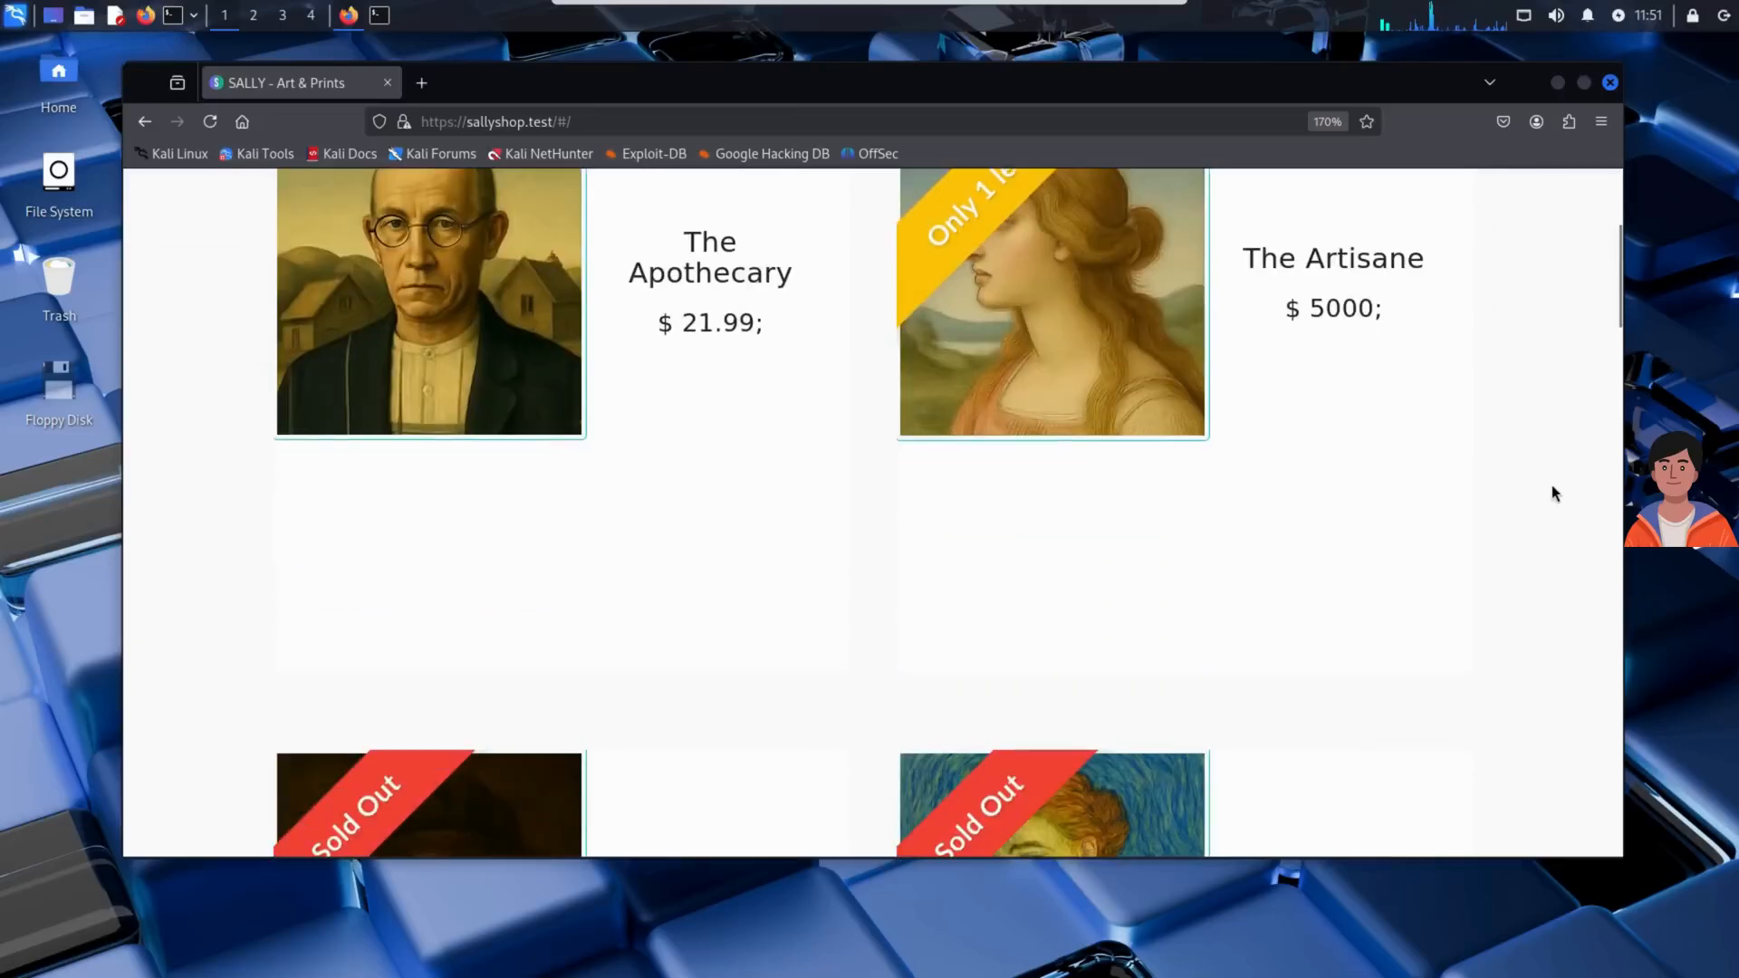
pyautogui.scroll(-3, 1556, 481)
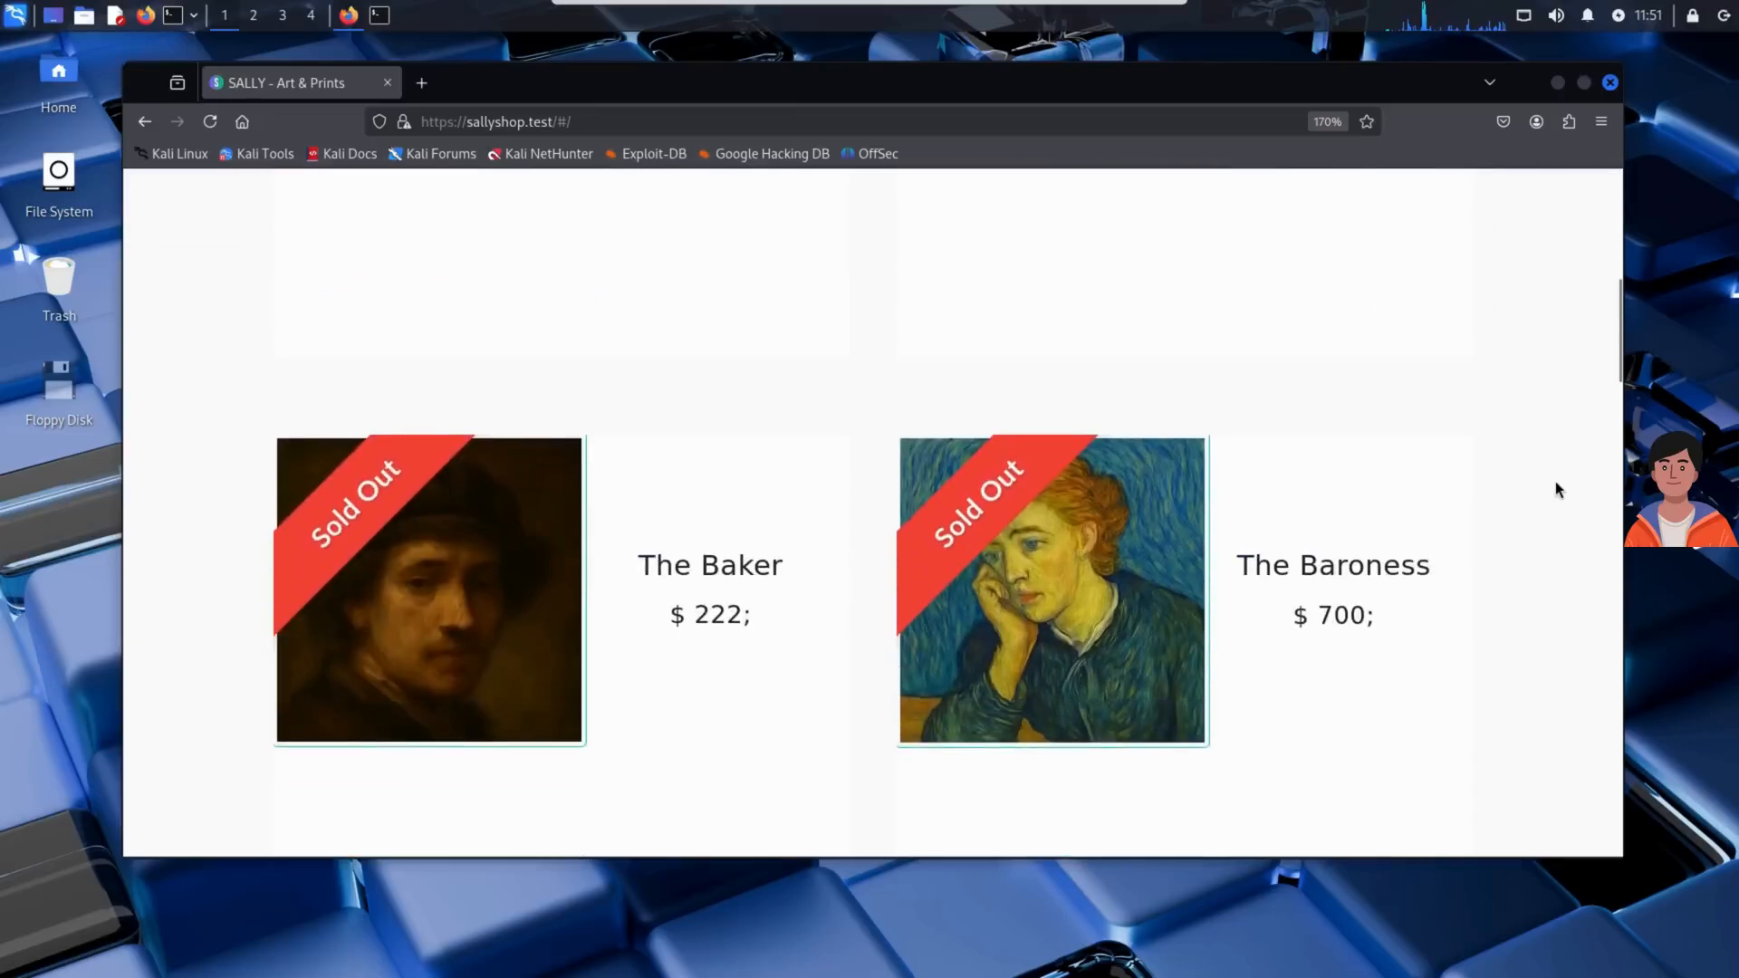
pyautogui.scroll(-5, 1556, 489)
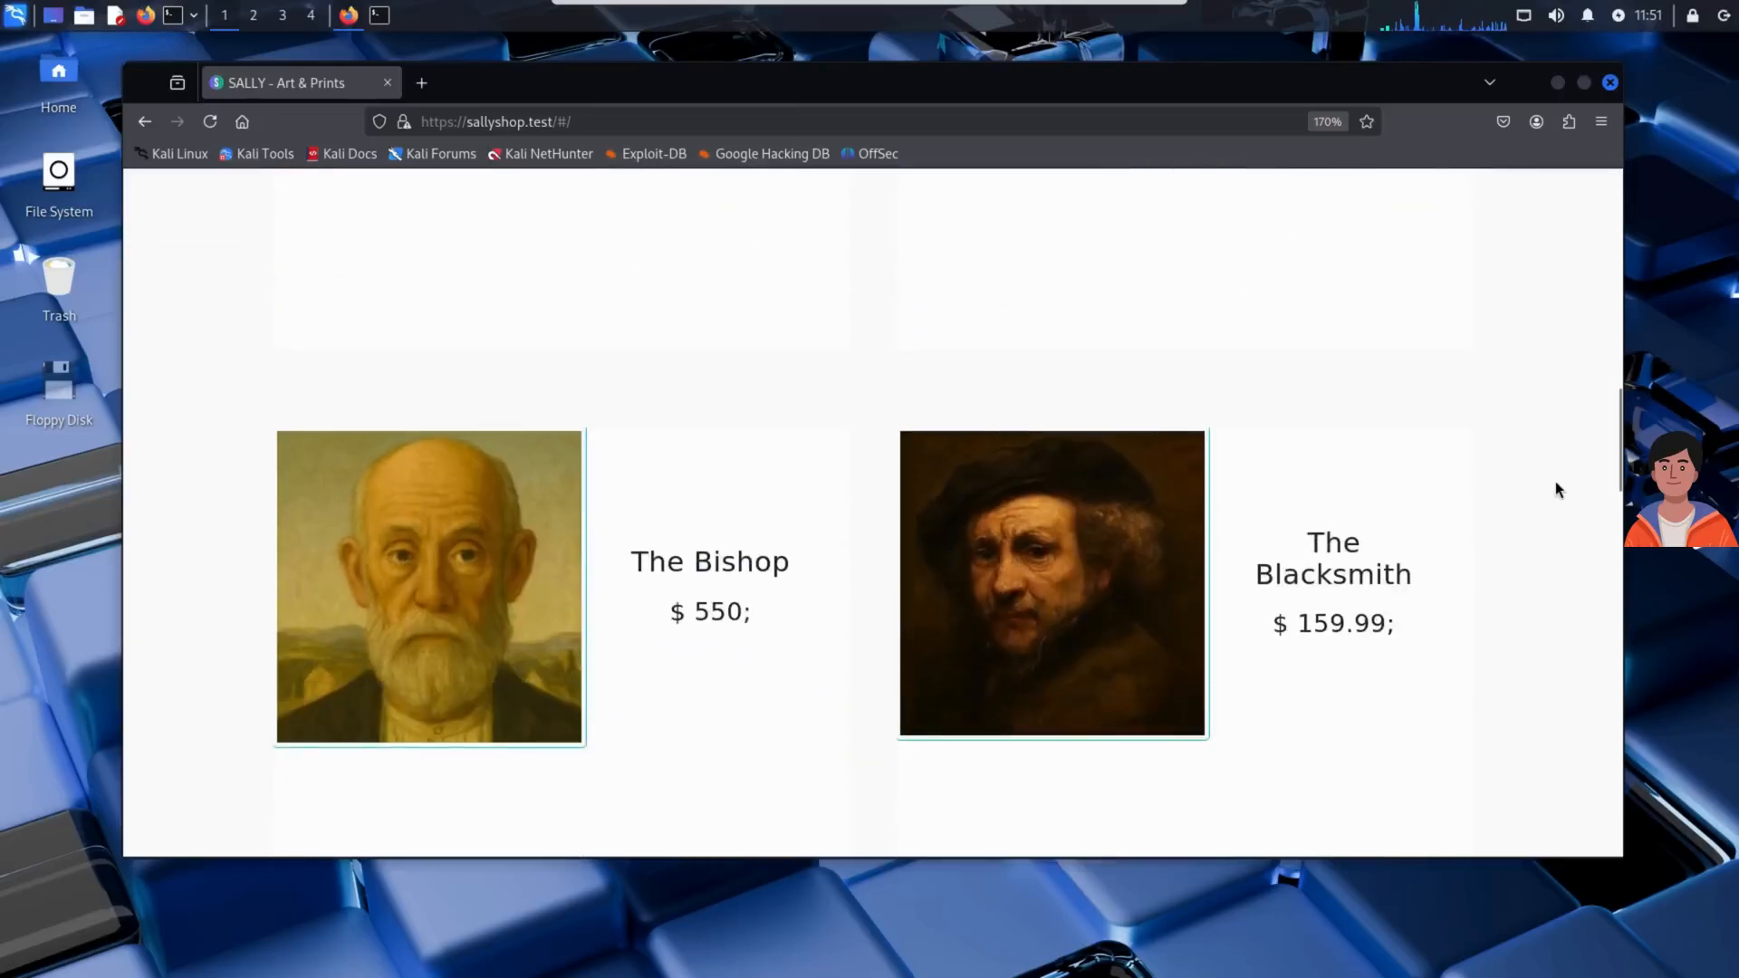
pyautogui.scroll(-2, 1556, 480)
pyautogui.scroll(-4, 1556, 481)
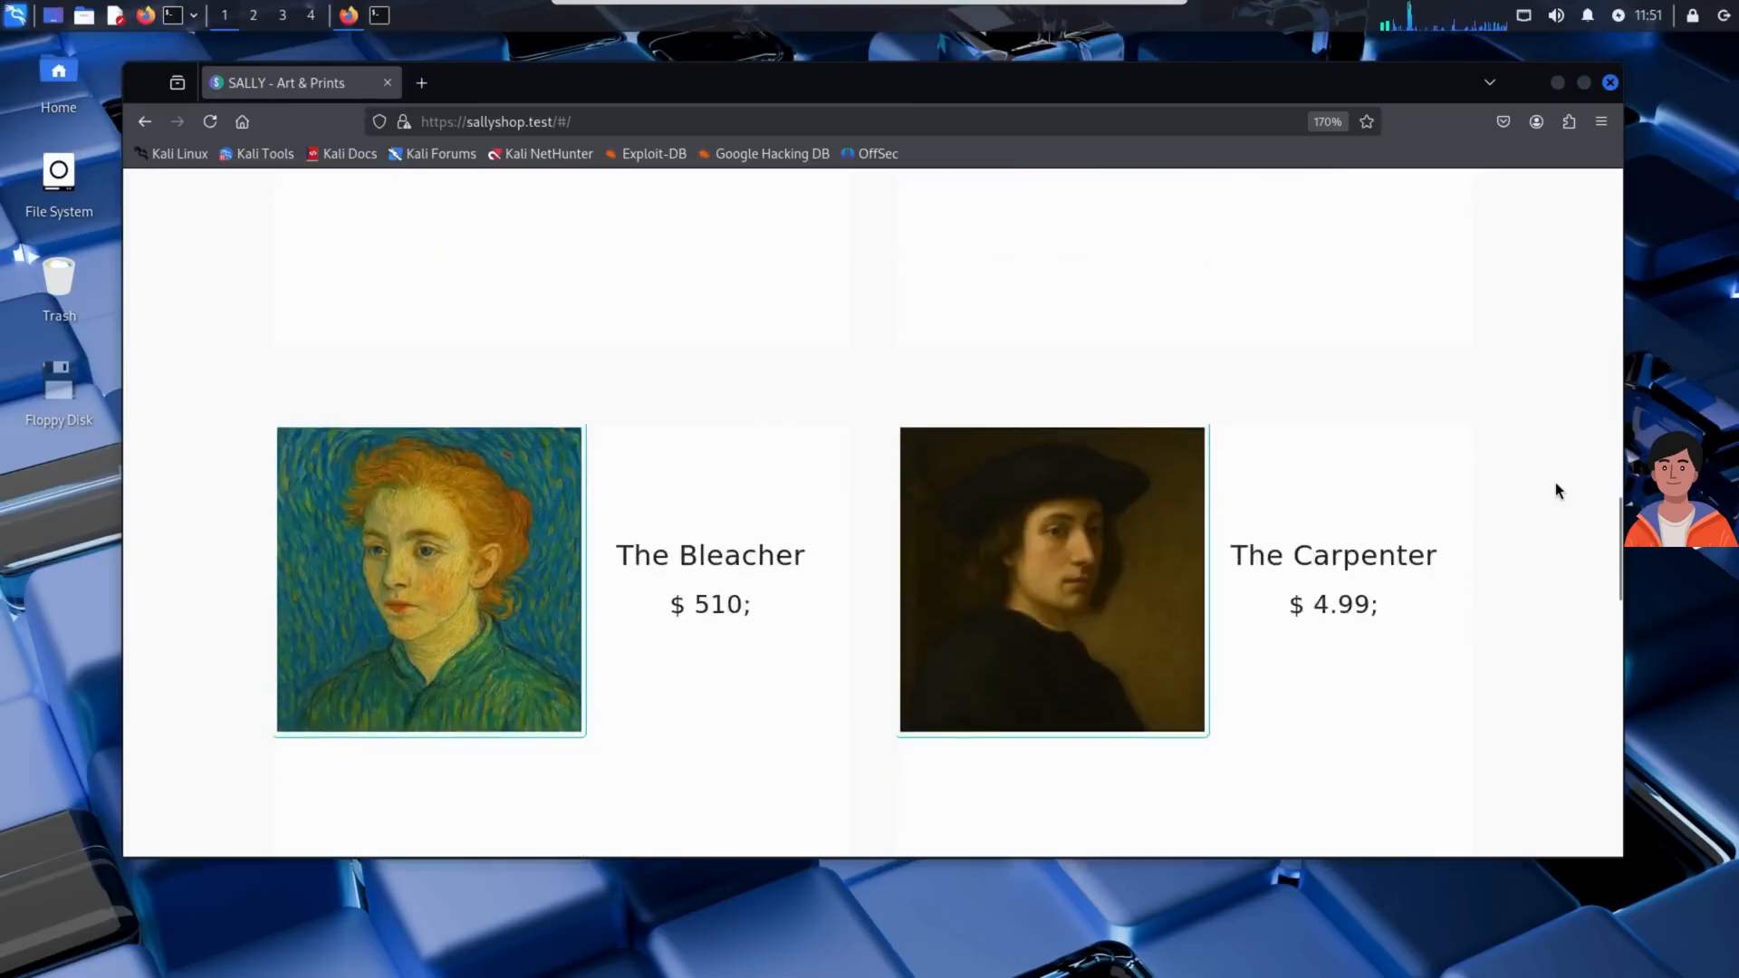
pyautogui.scroll(-10, 1556, 489)
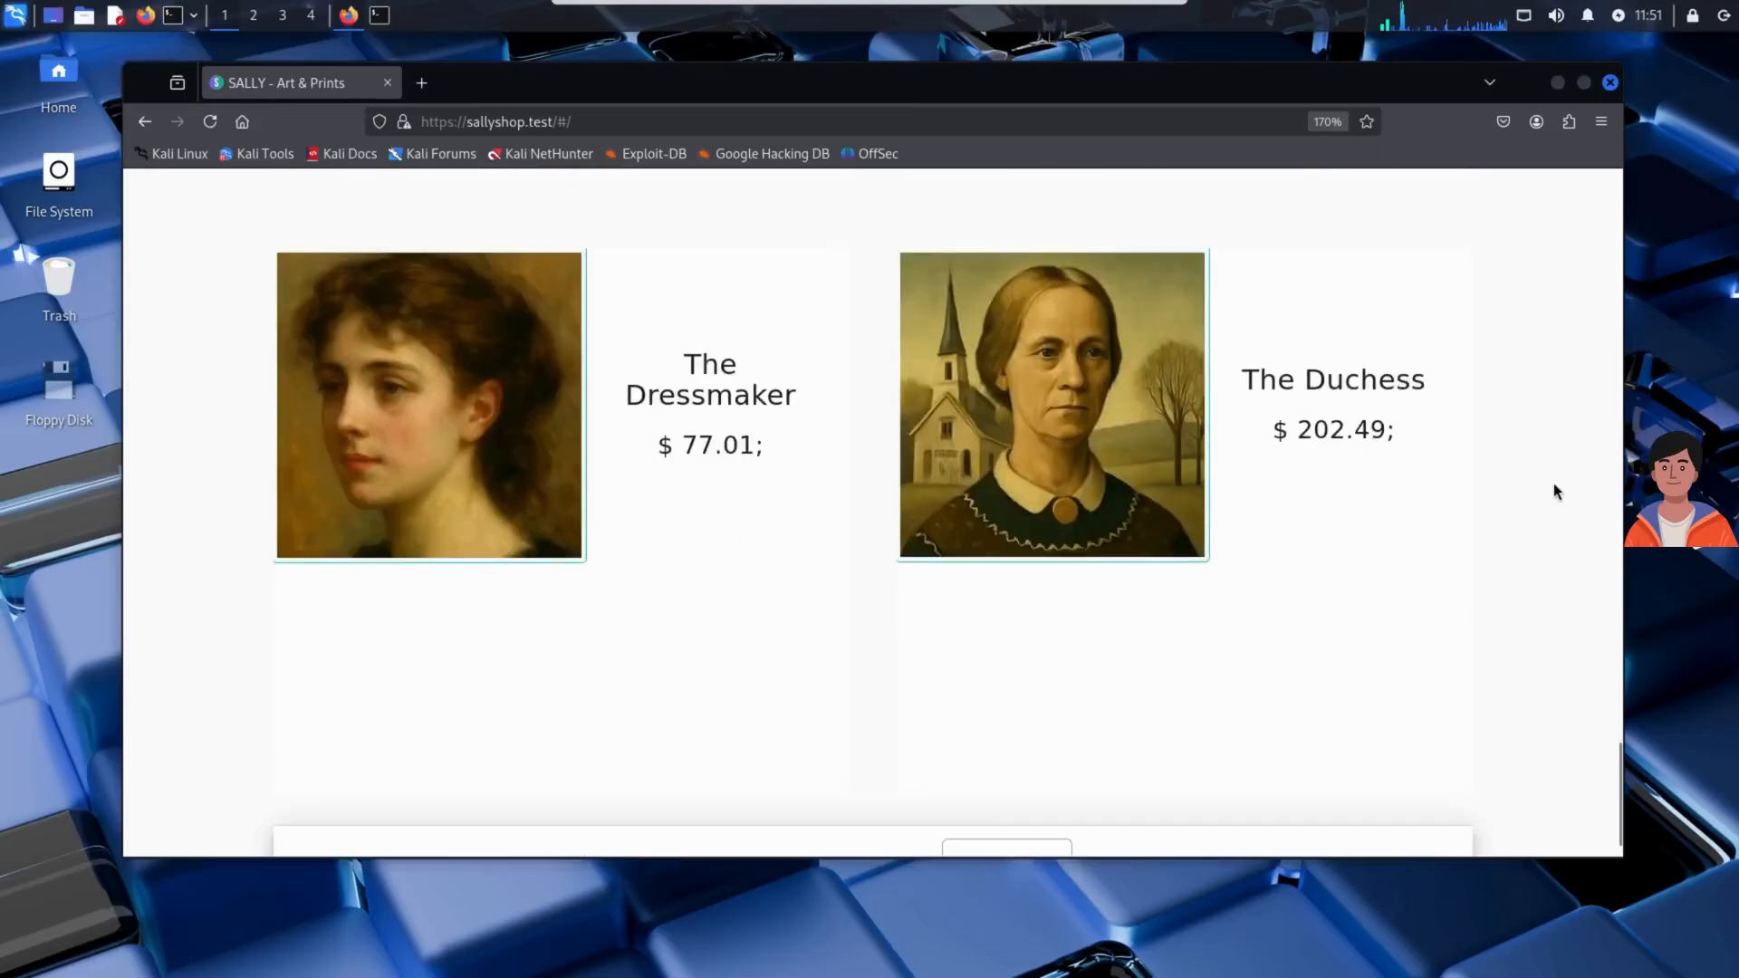
pyautogui.scroll(-2, 1553, 486)
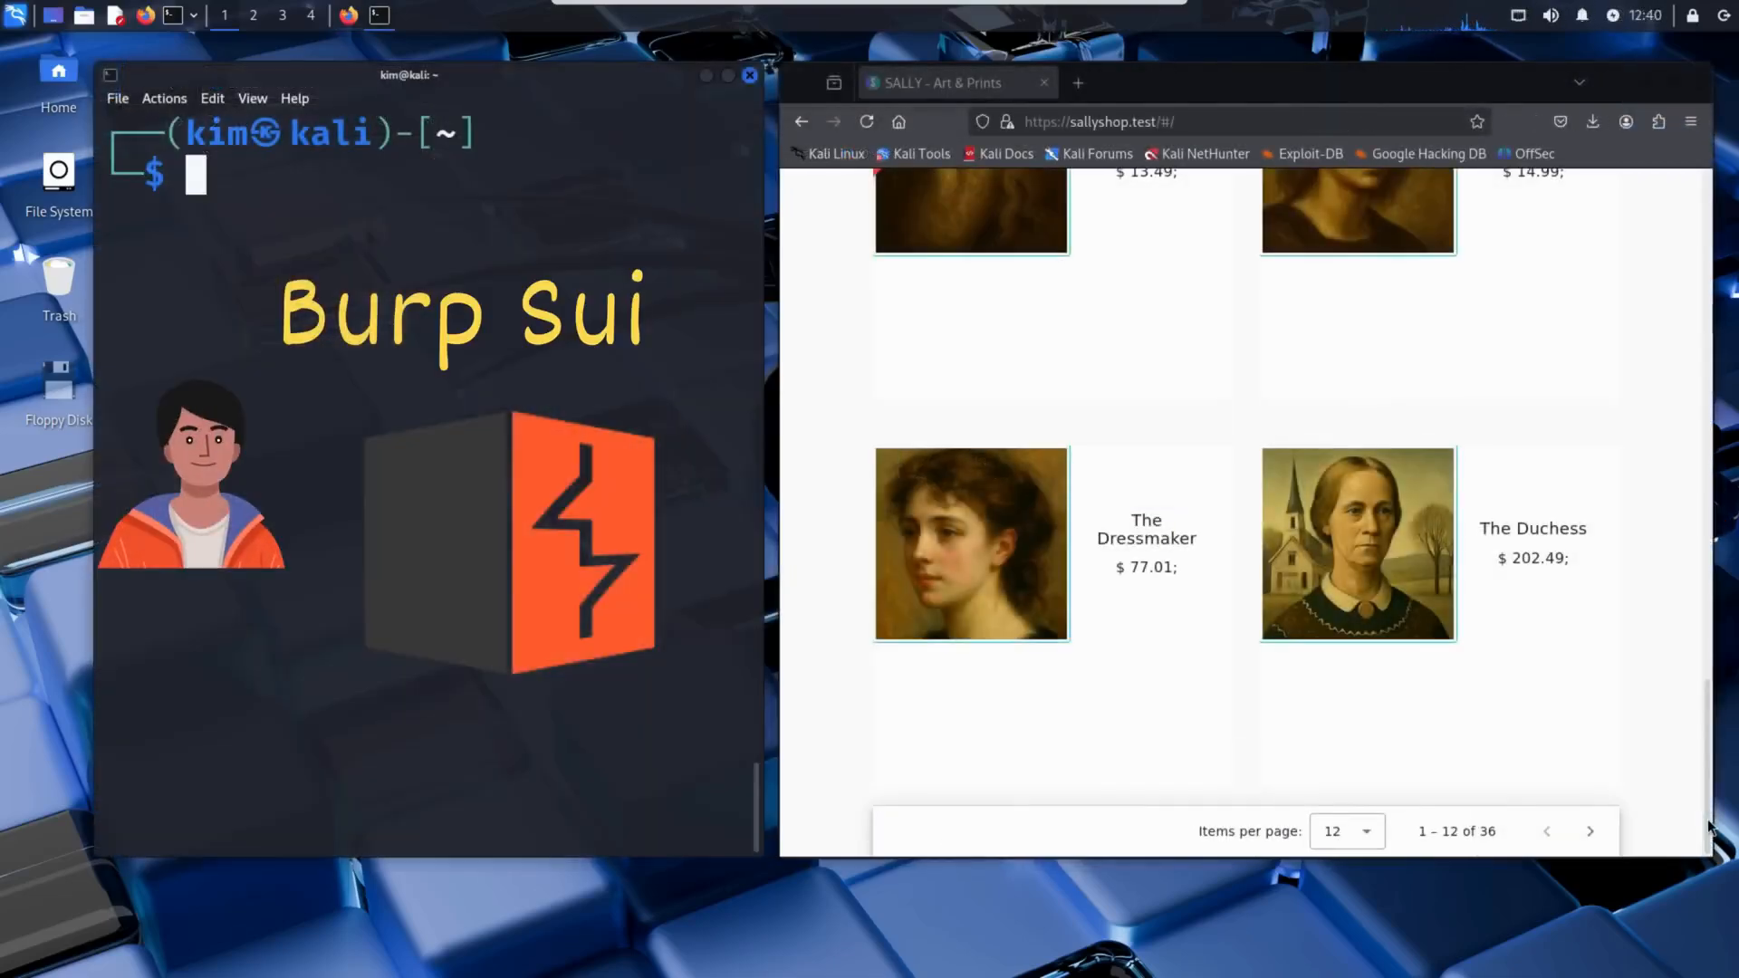
pyautogui.click(1709, 826)
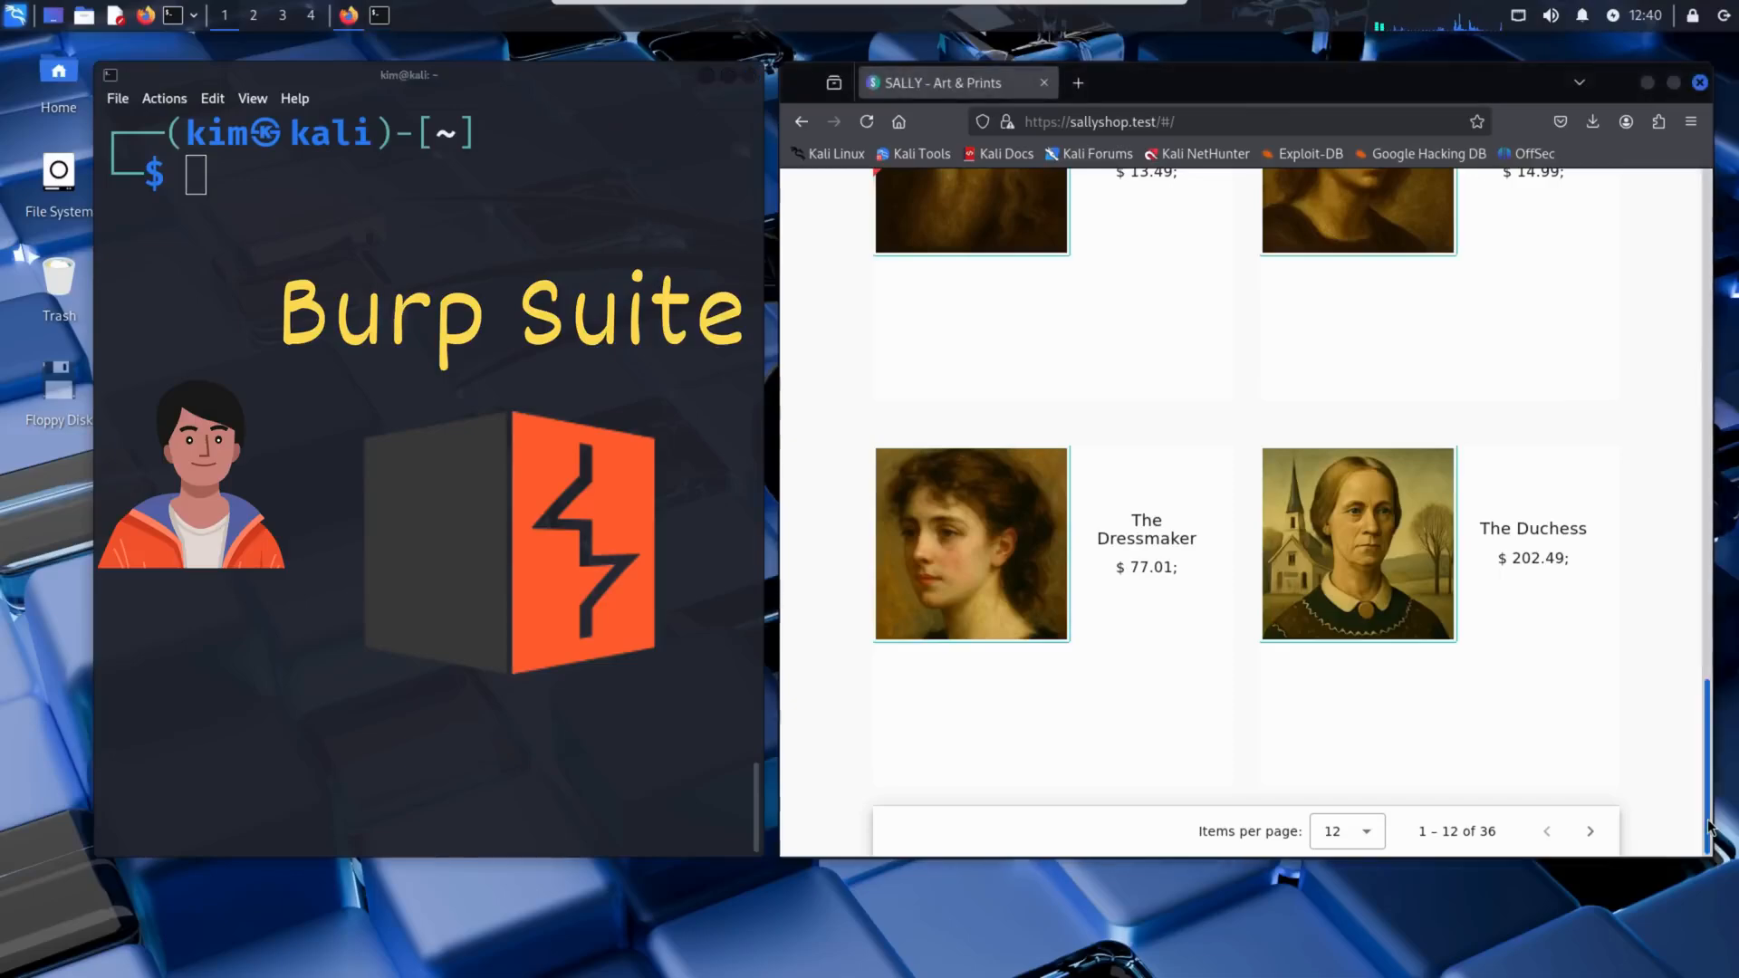
pyautogui.moveTo(1708, 826); pyautogui.dragTo(1688, 267)
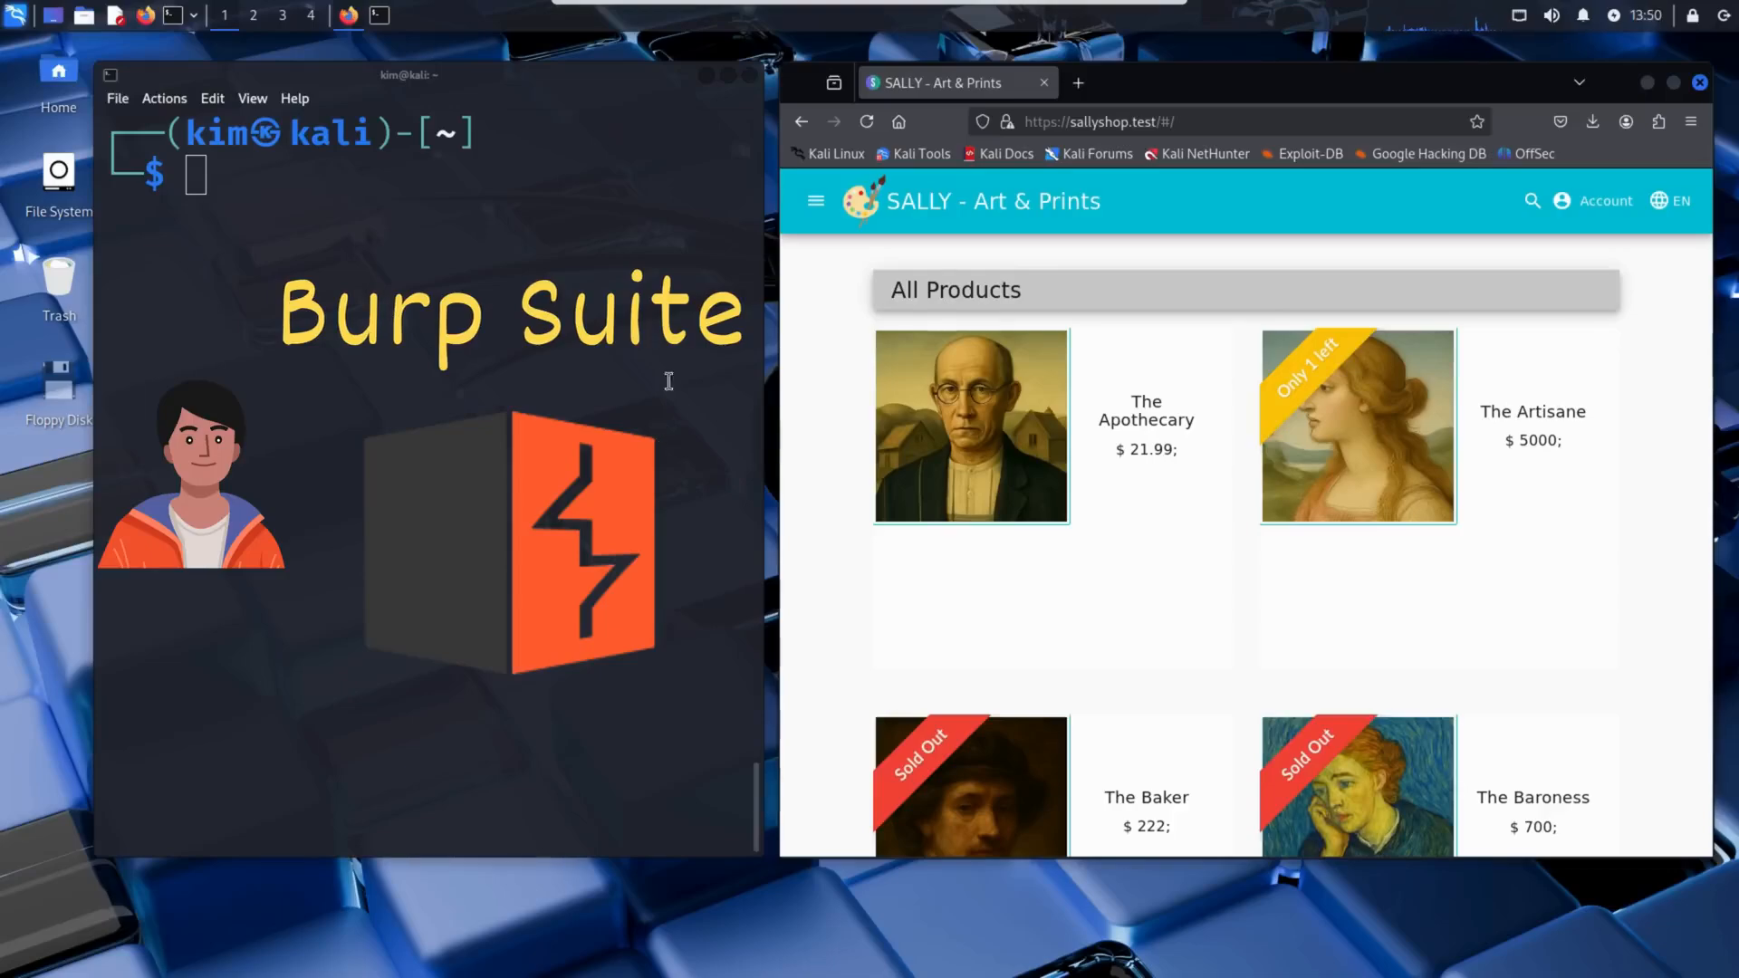
# Minimize the terminal and Firefox windows, find burpsuite by searching the installed applications for "burp", and launch it.
pyautogui.click(709, 75)
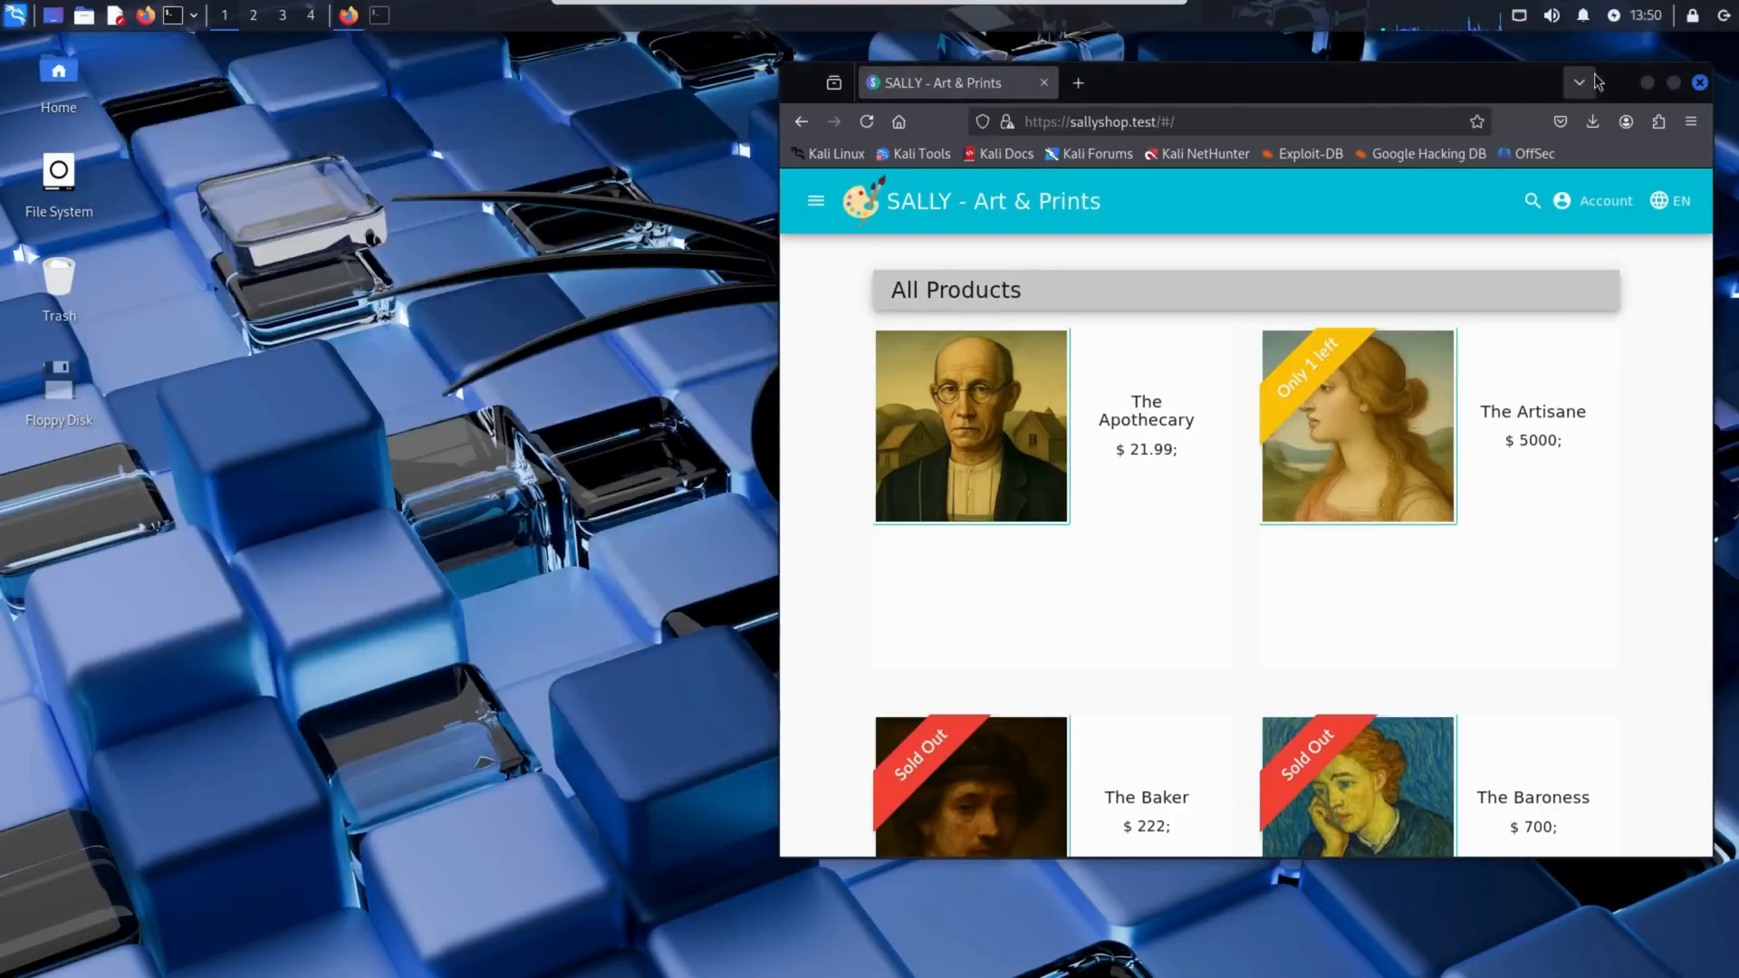
pyautogui.click(1645, 86)
pyautogui.press('super')
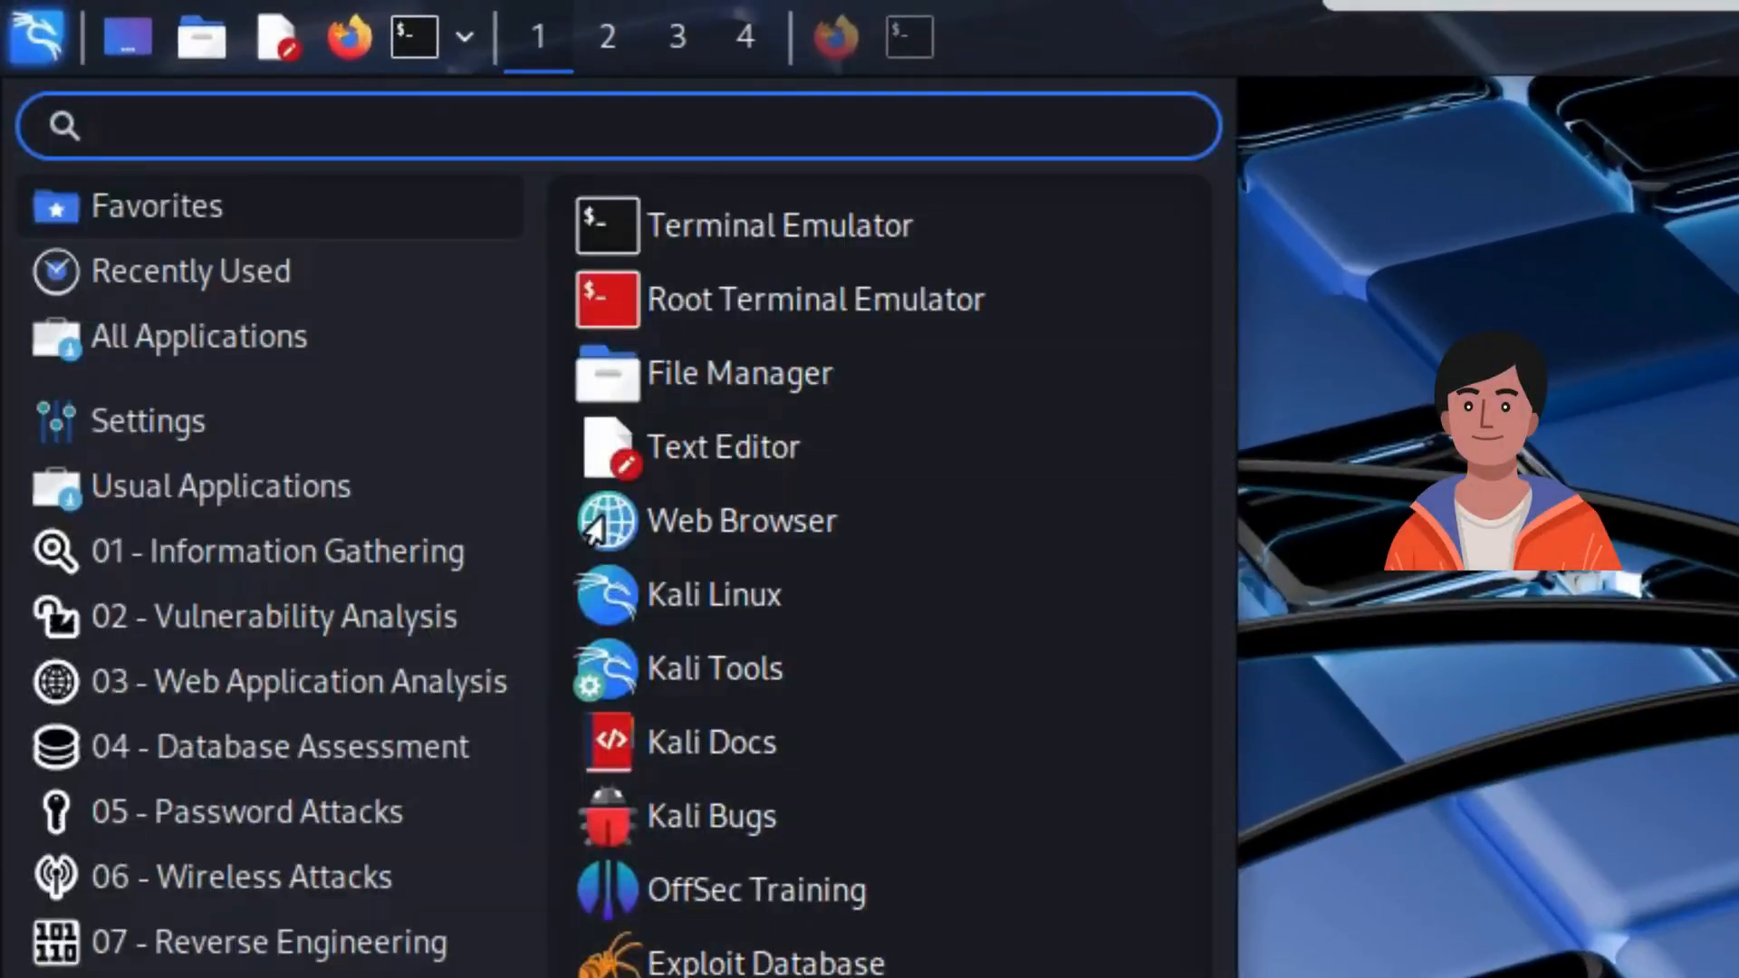
pyautogui.write('burp')
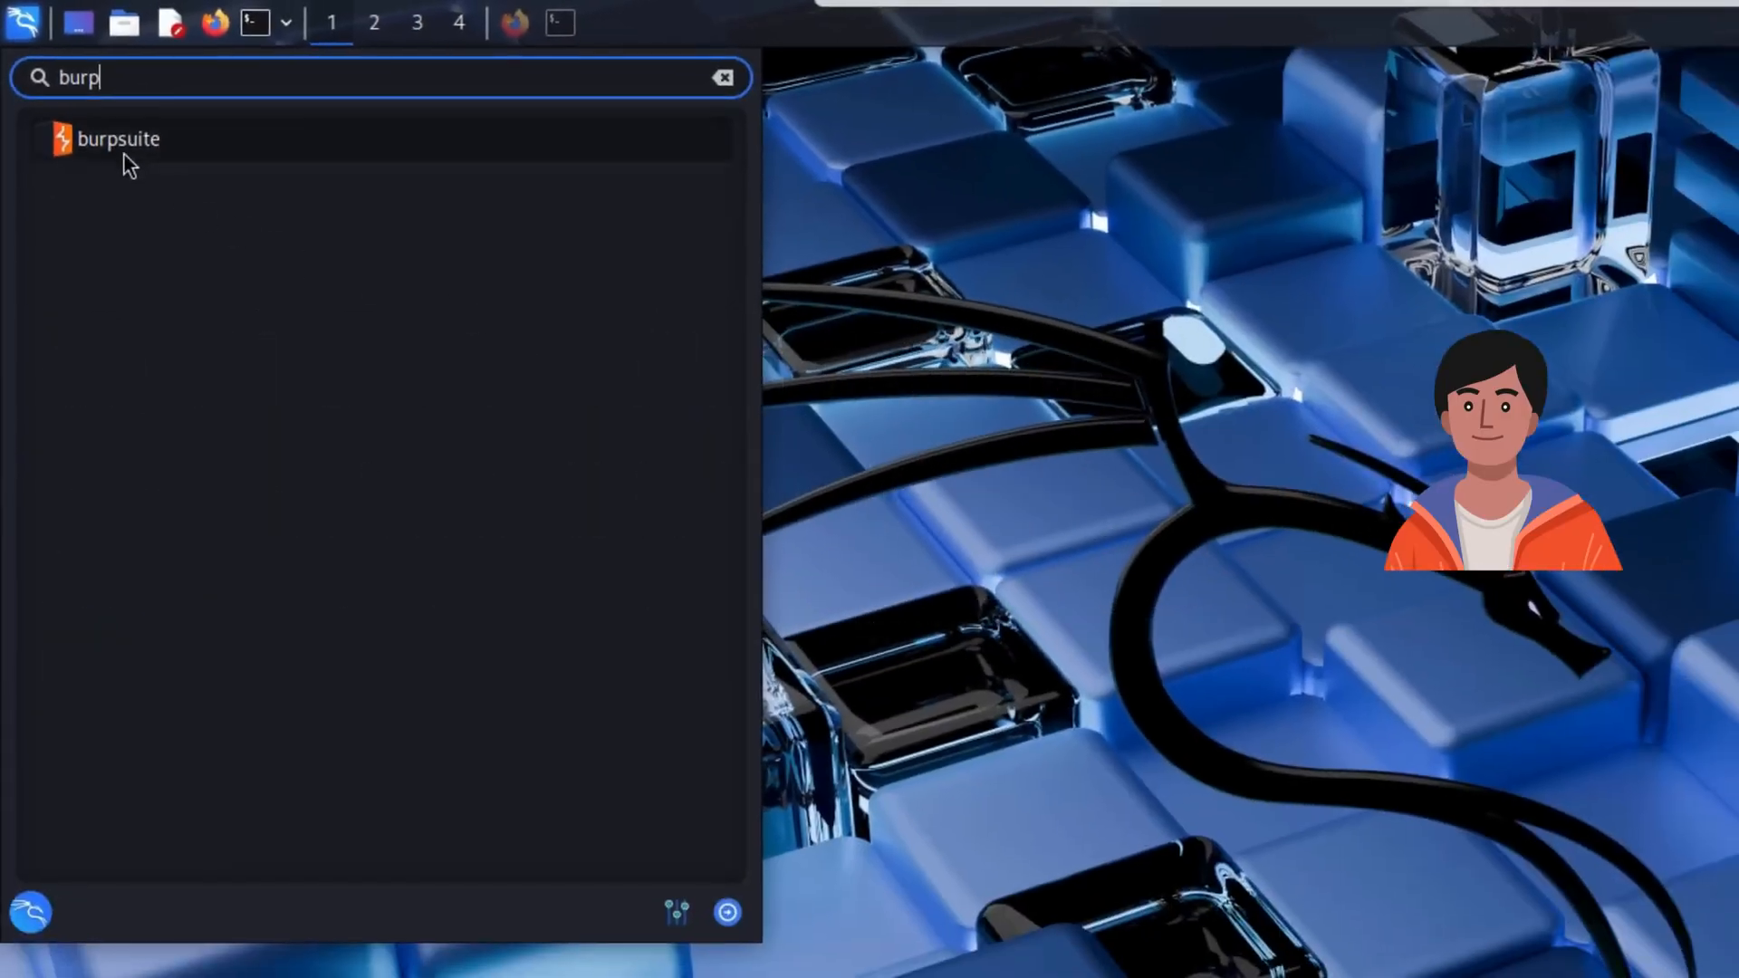
pyautogui.click(124, 152)
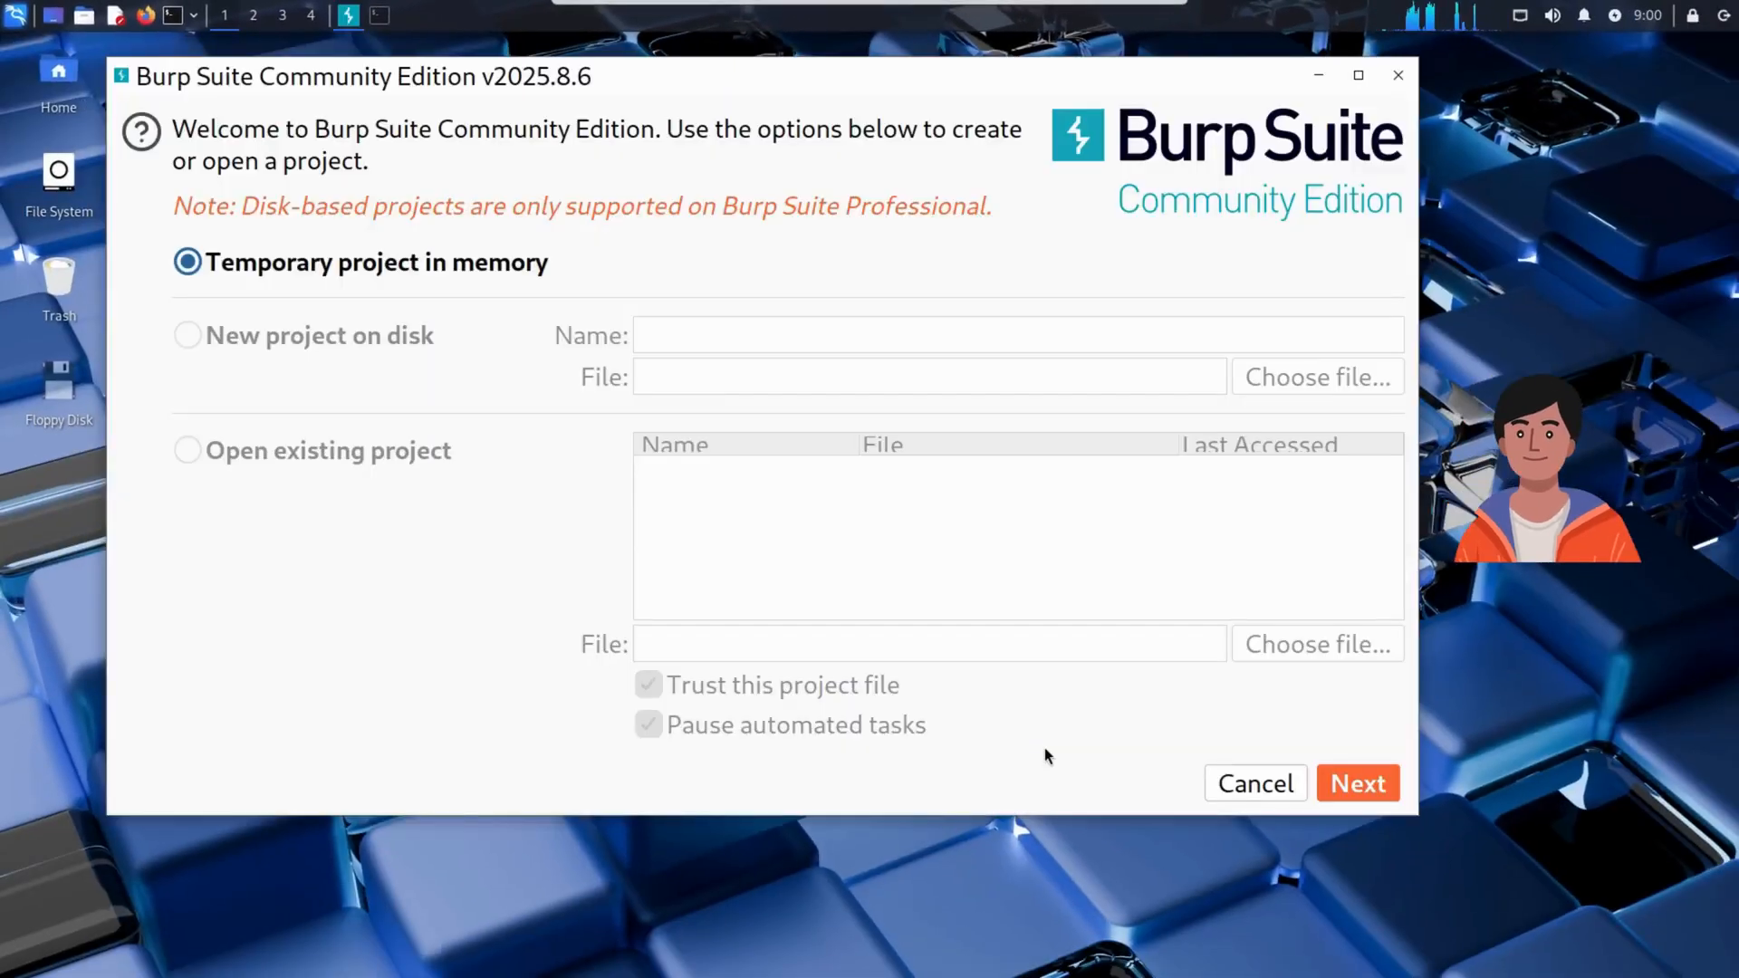
# Start a temporary in-memory project with the Burp defaults and open Burp's built-in browser.
pyautogui.click(1378, 771)
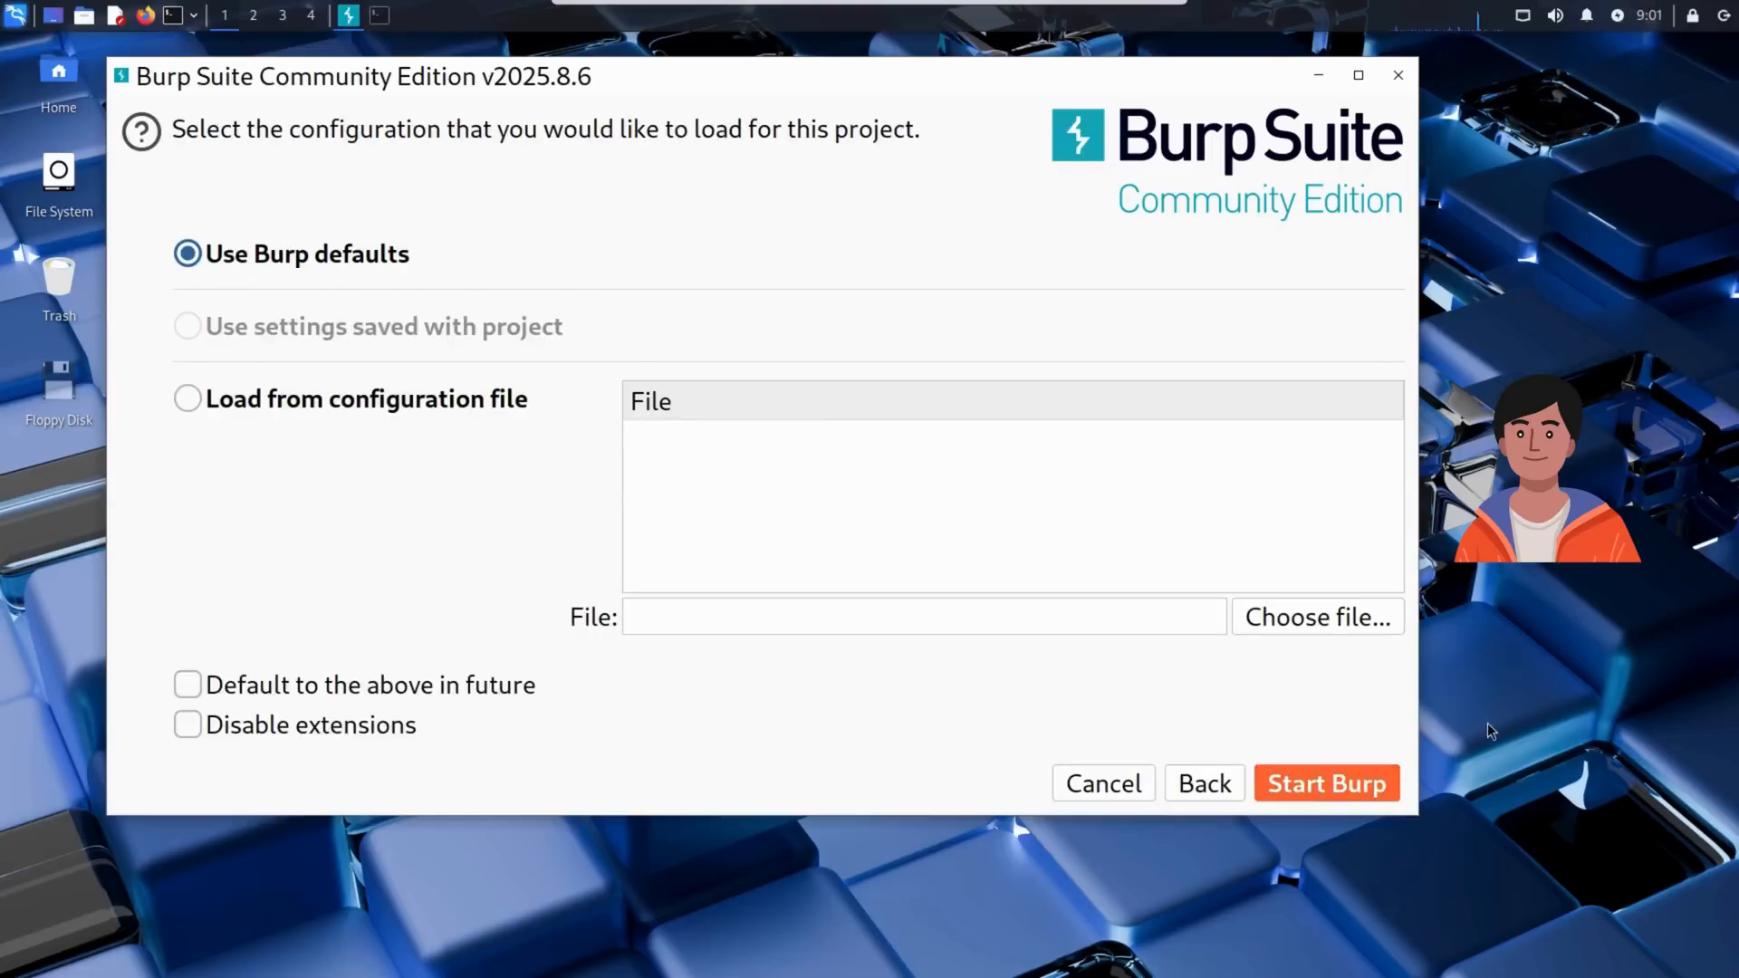
pyautogui.click(1324, 783)
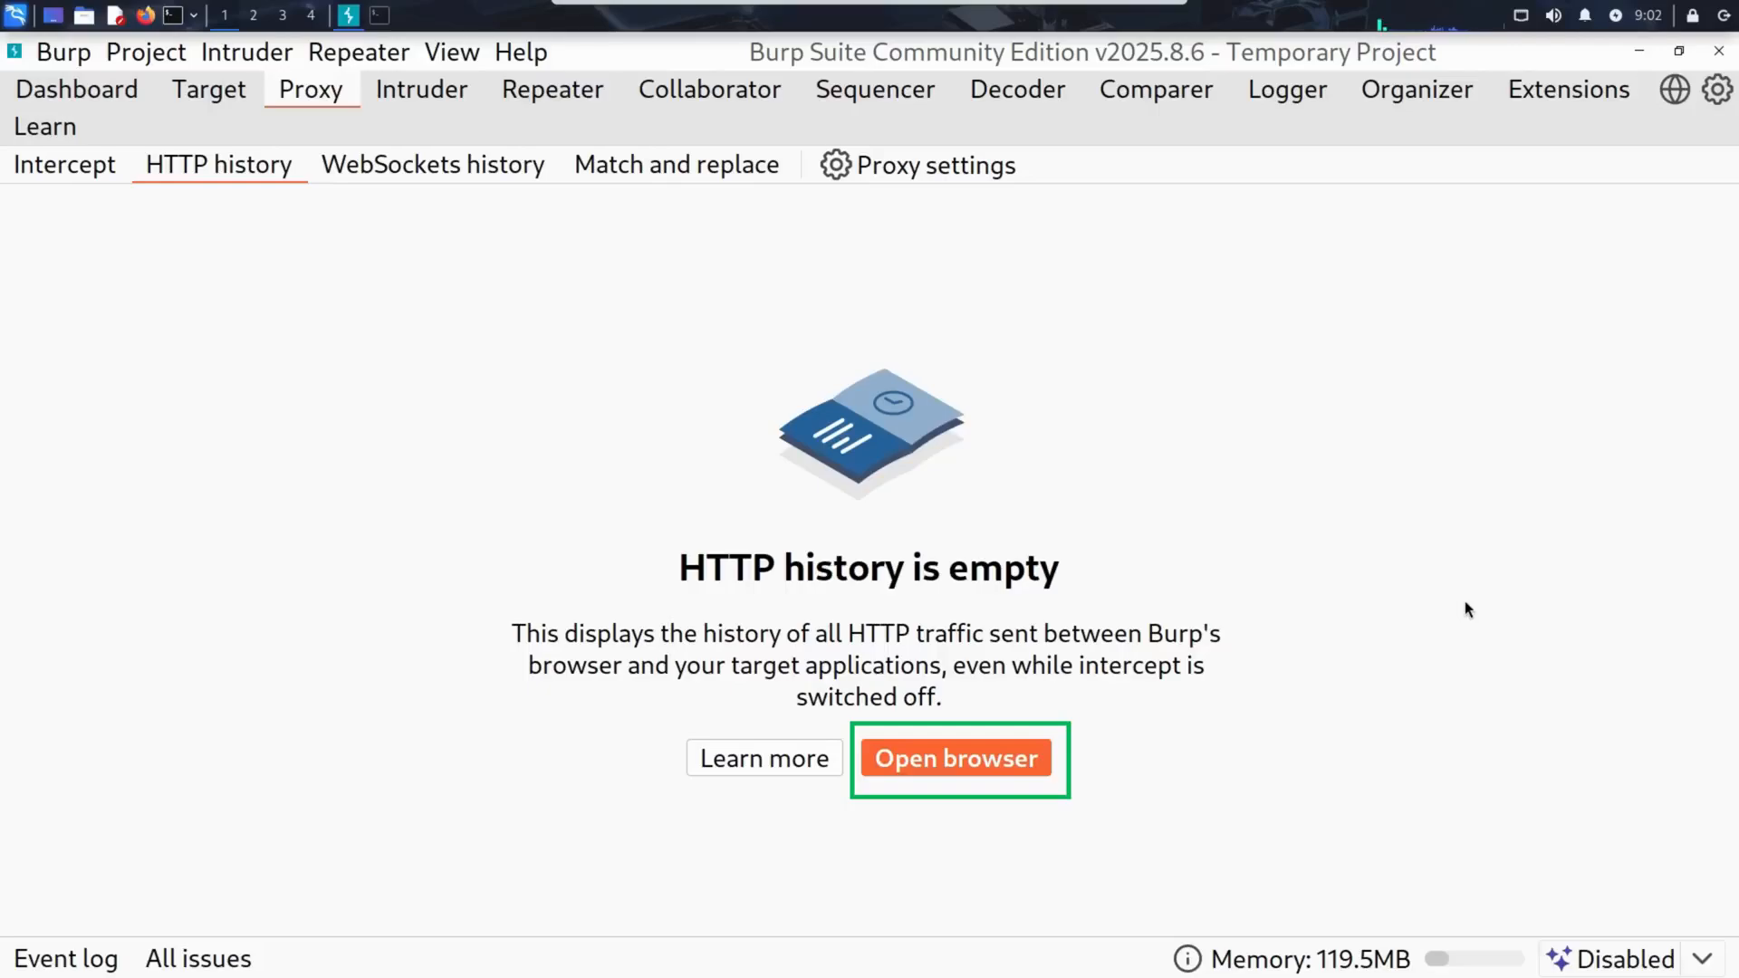
pyautogui.click(969, 763)
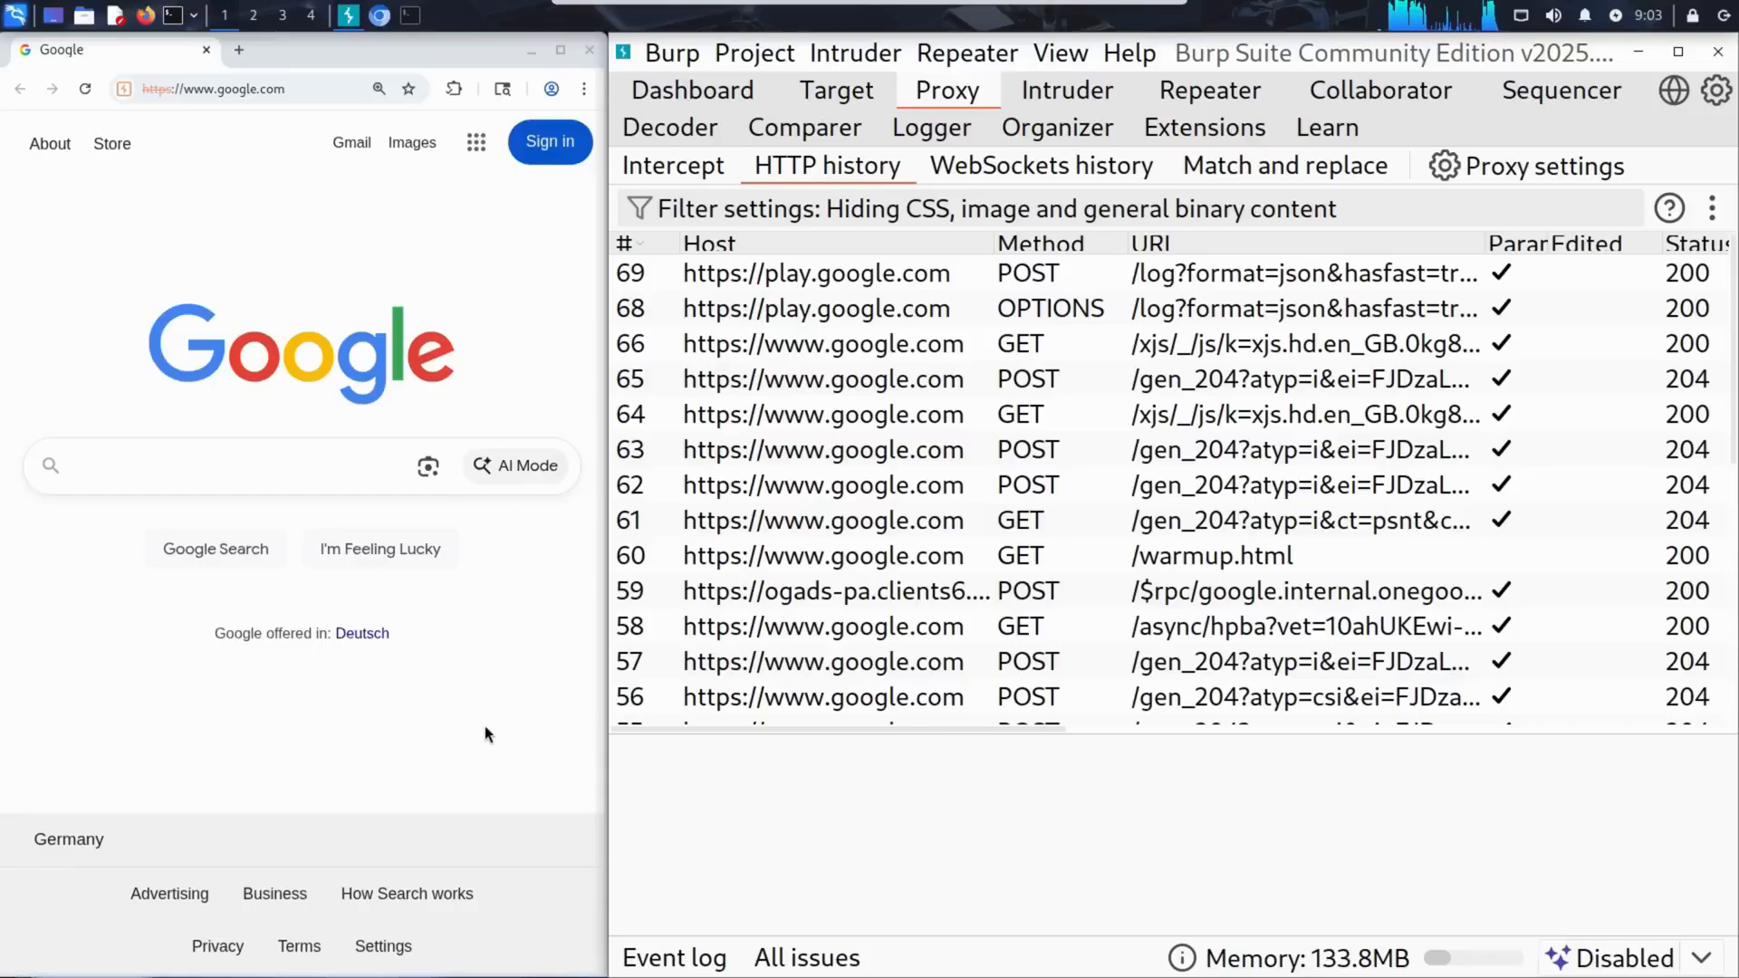
# Clear all the captured Google requests from the proxy's HTTP history.
pyautogui.click(877, 281)
pyautogui.rightClick(876, 273)
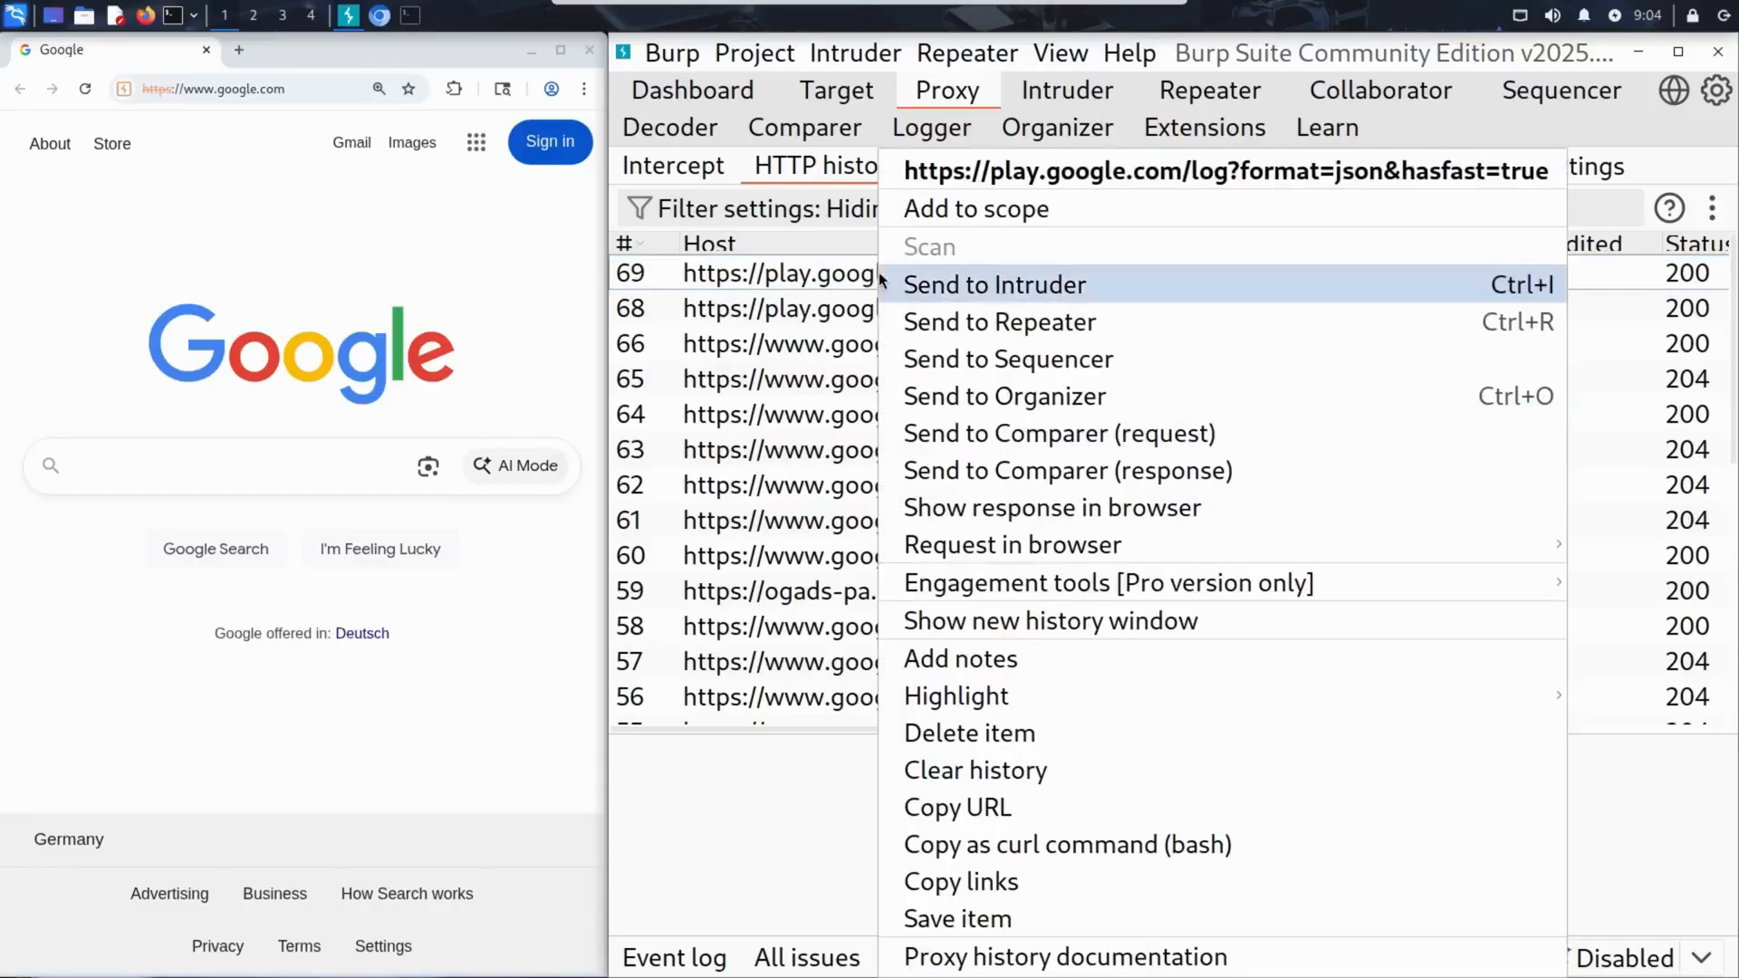
pyautogui.click(1121, 777)
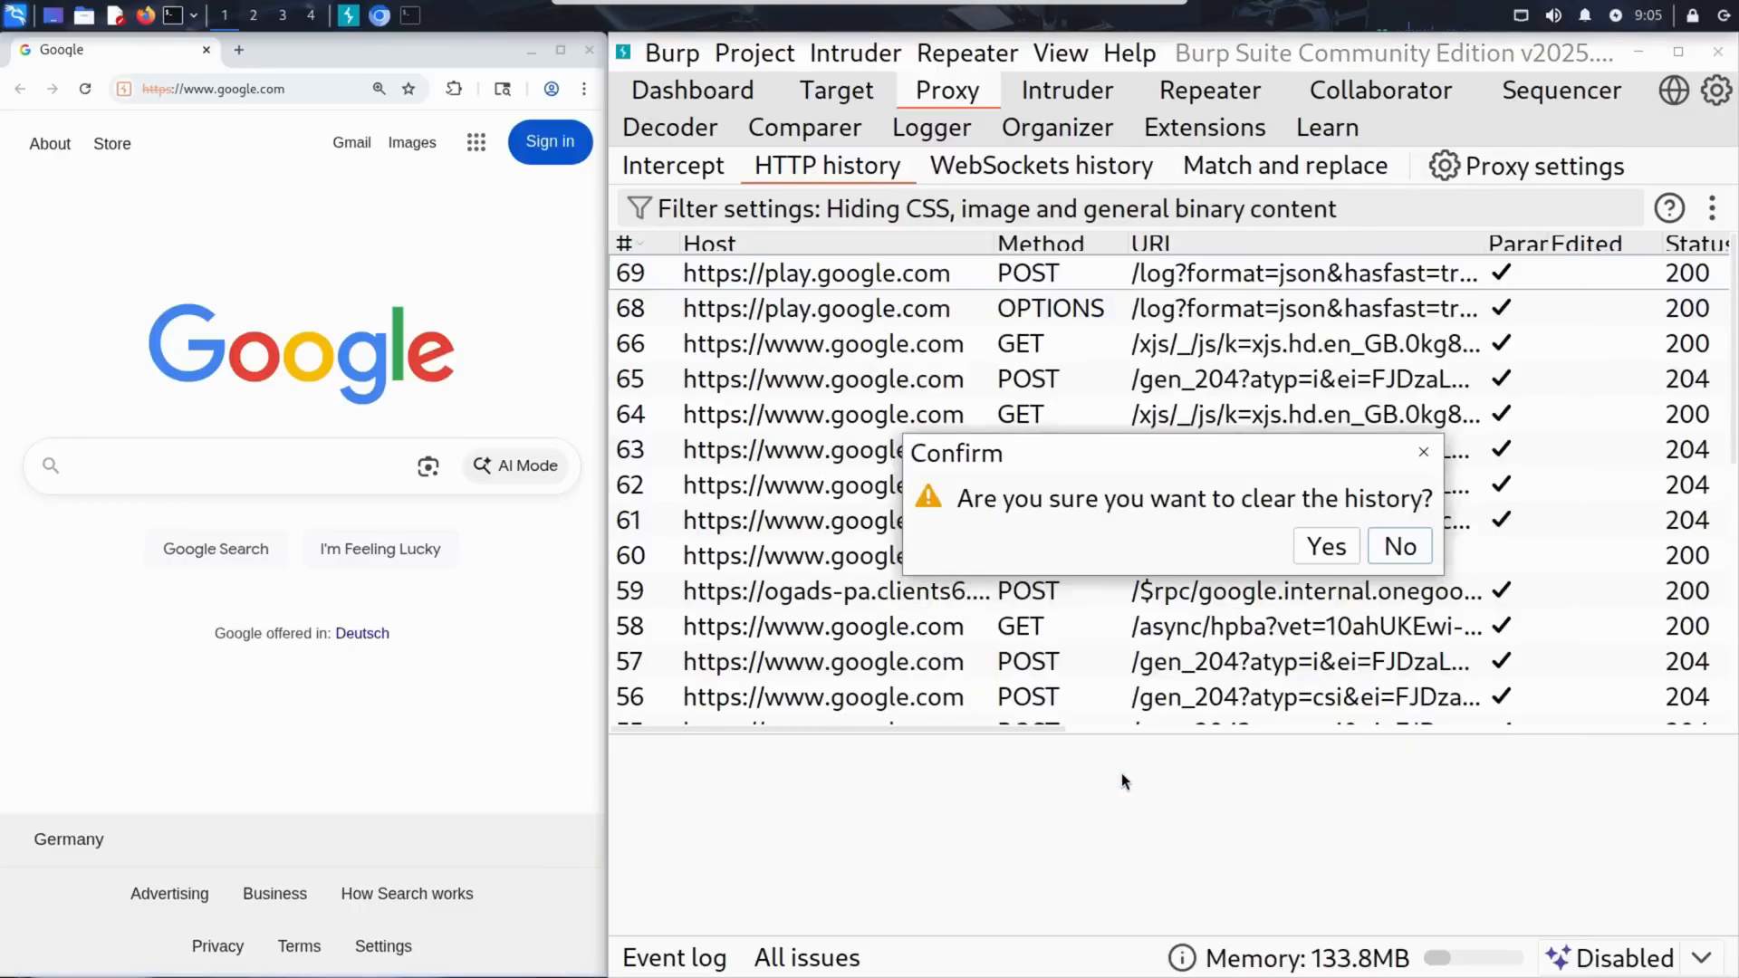
pyautogui.click(1324, 545)
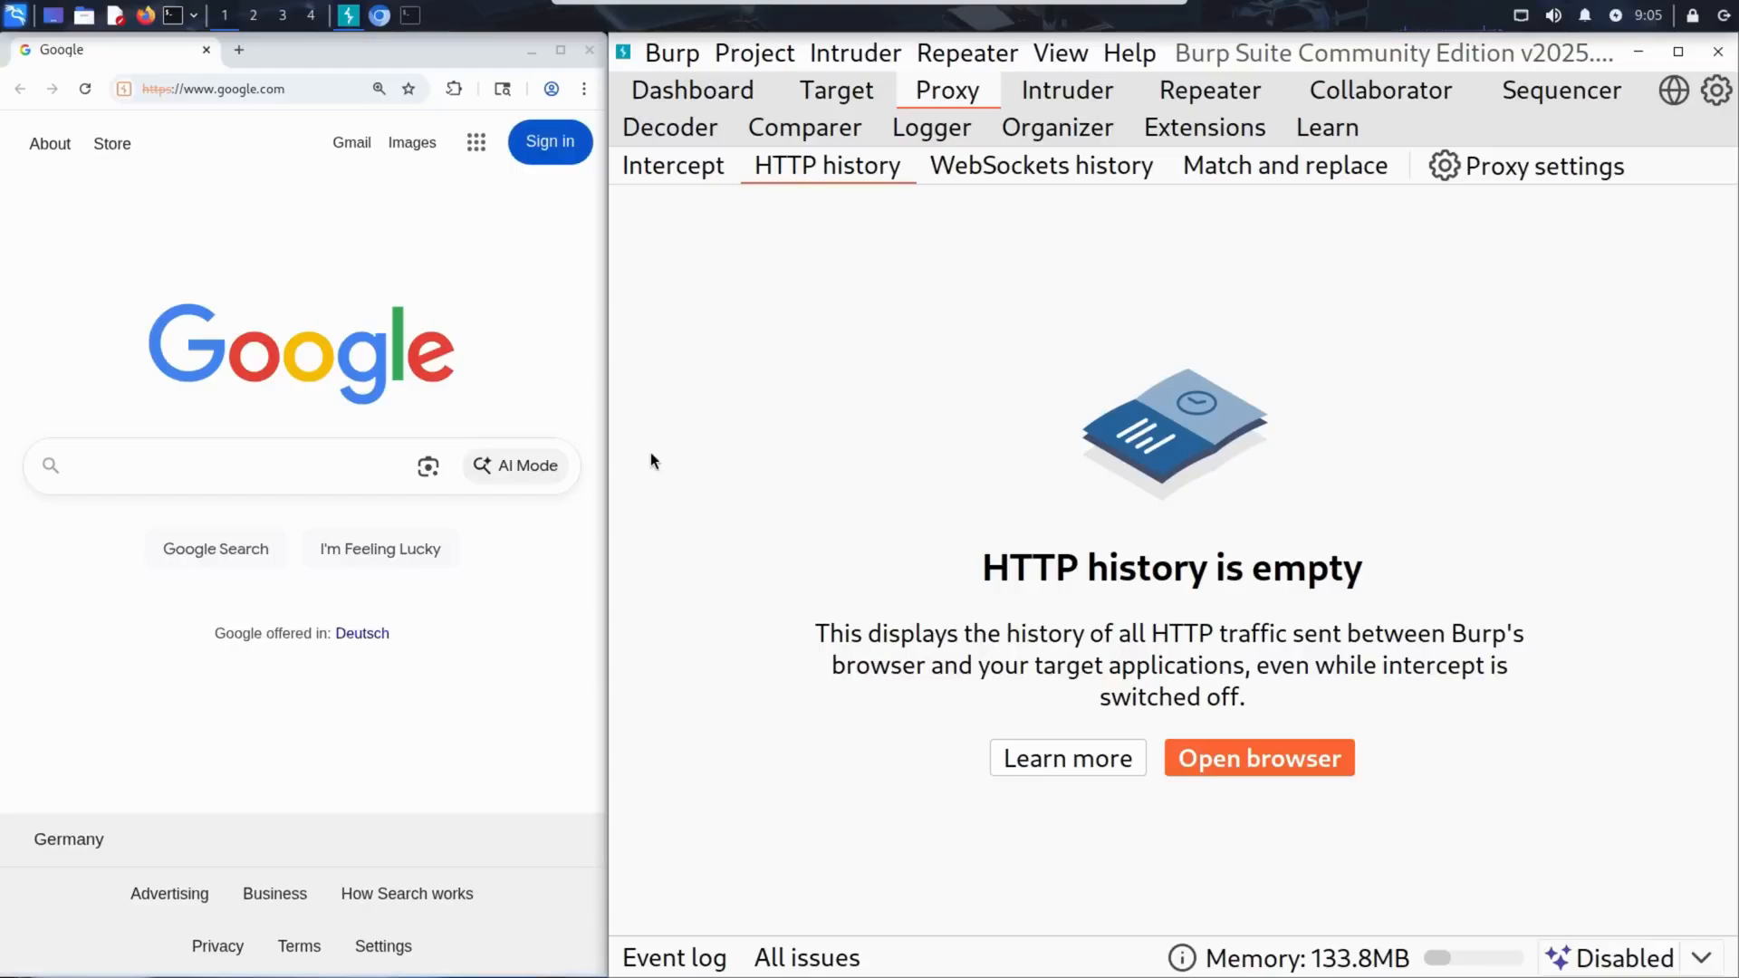
# Load sallyshop.test in Burp's browser, dismissing the shop's welcome message and accepting its cookies.
pyautogui.click(309, 84)
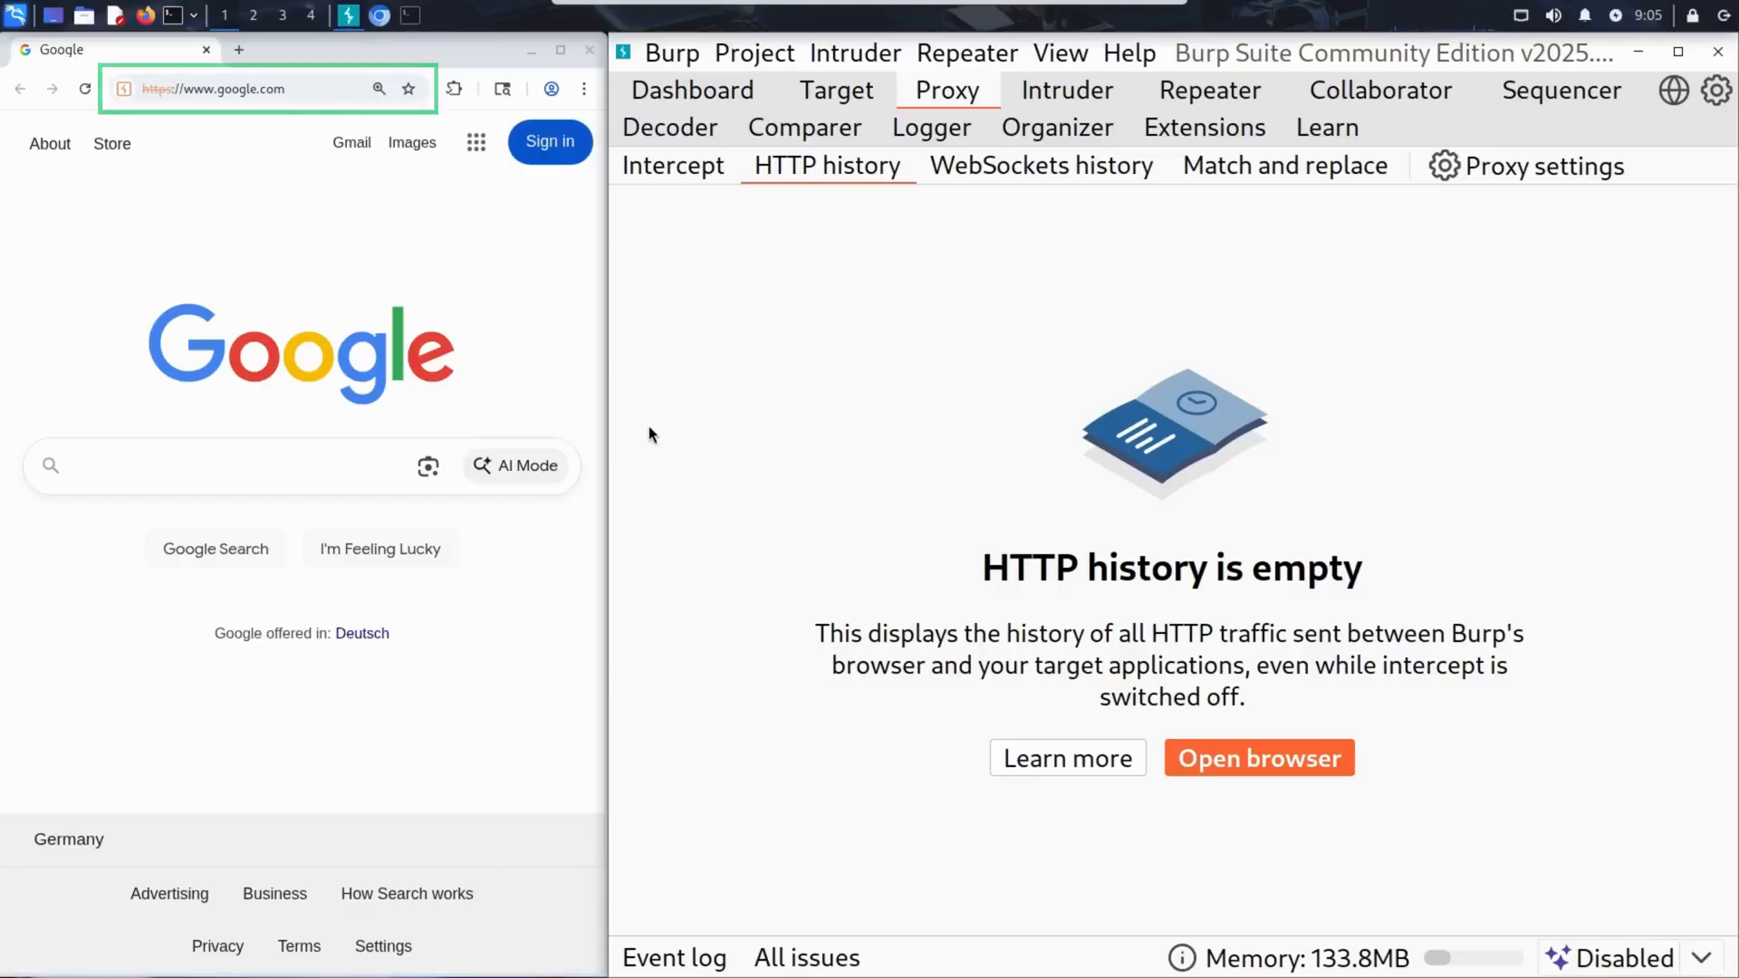
pyautogui.write('sallyshop.test')
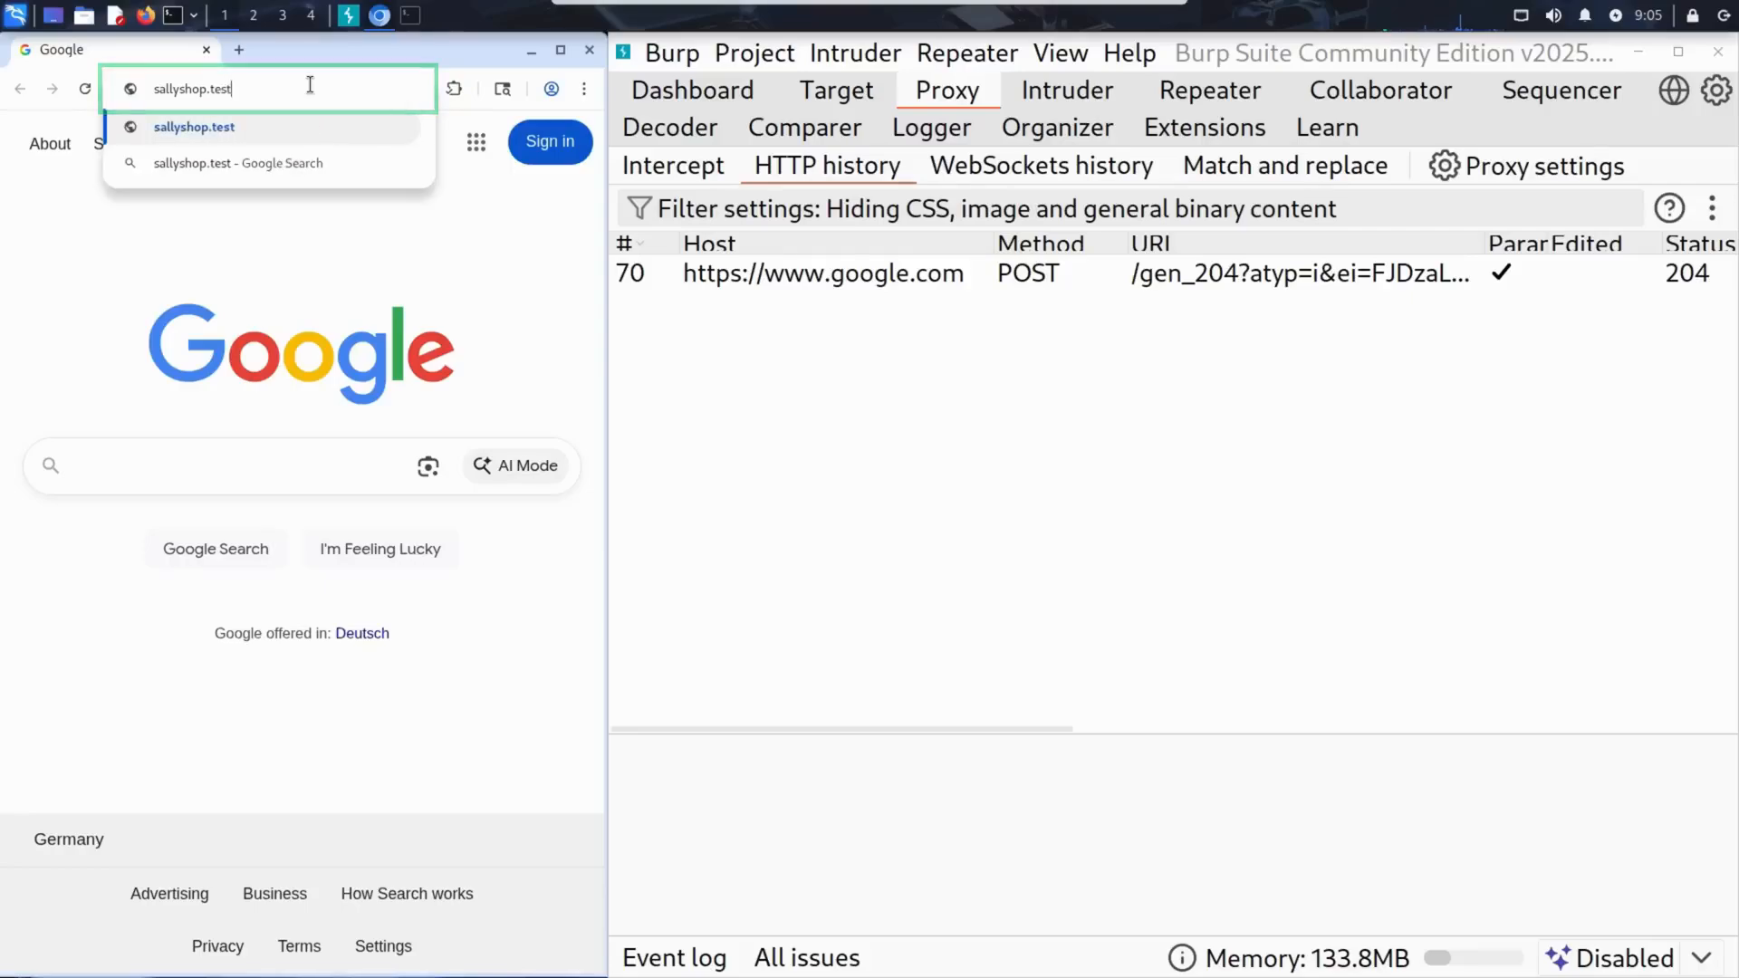
pyautogui.press('Return')
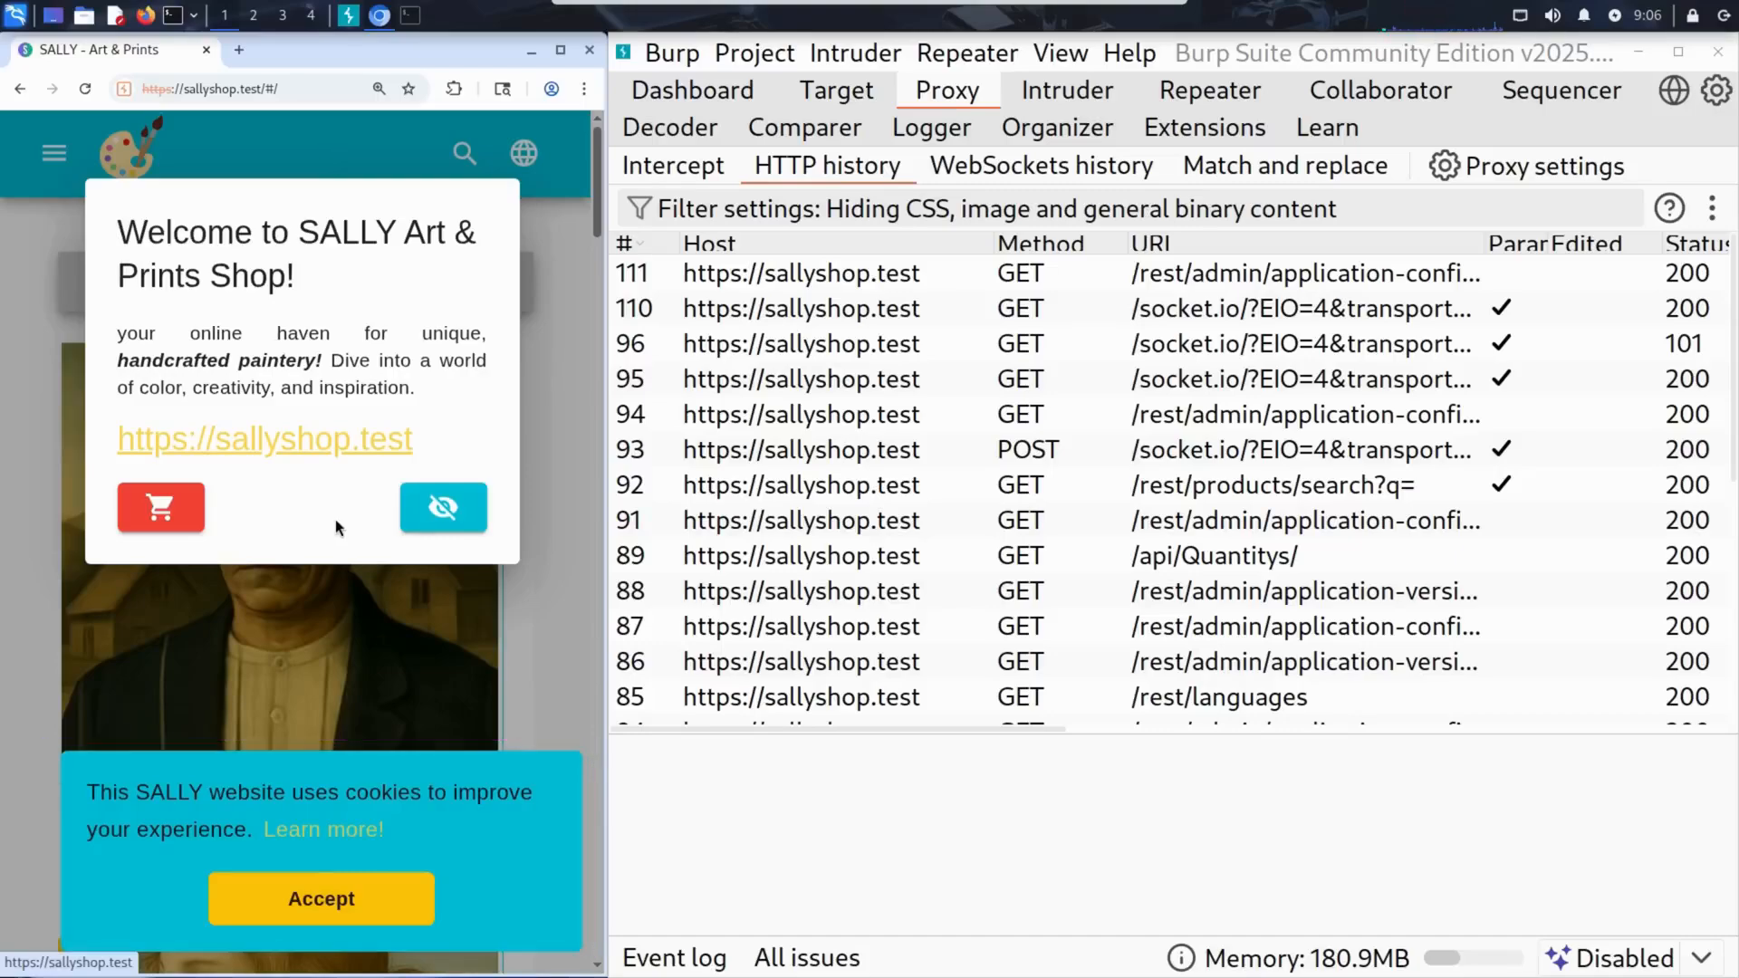
pyautogui.click(460, 511)
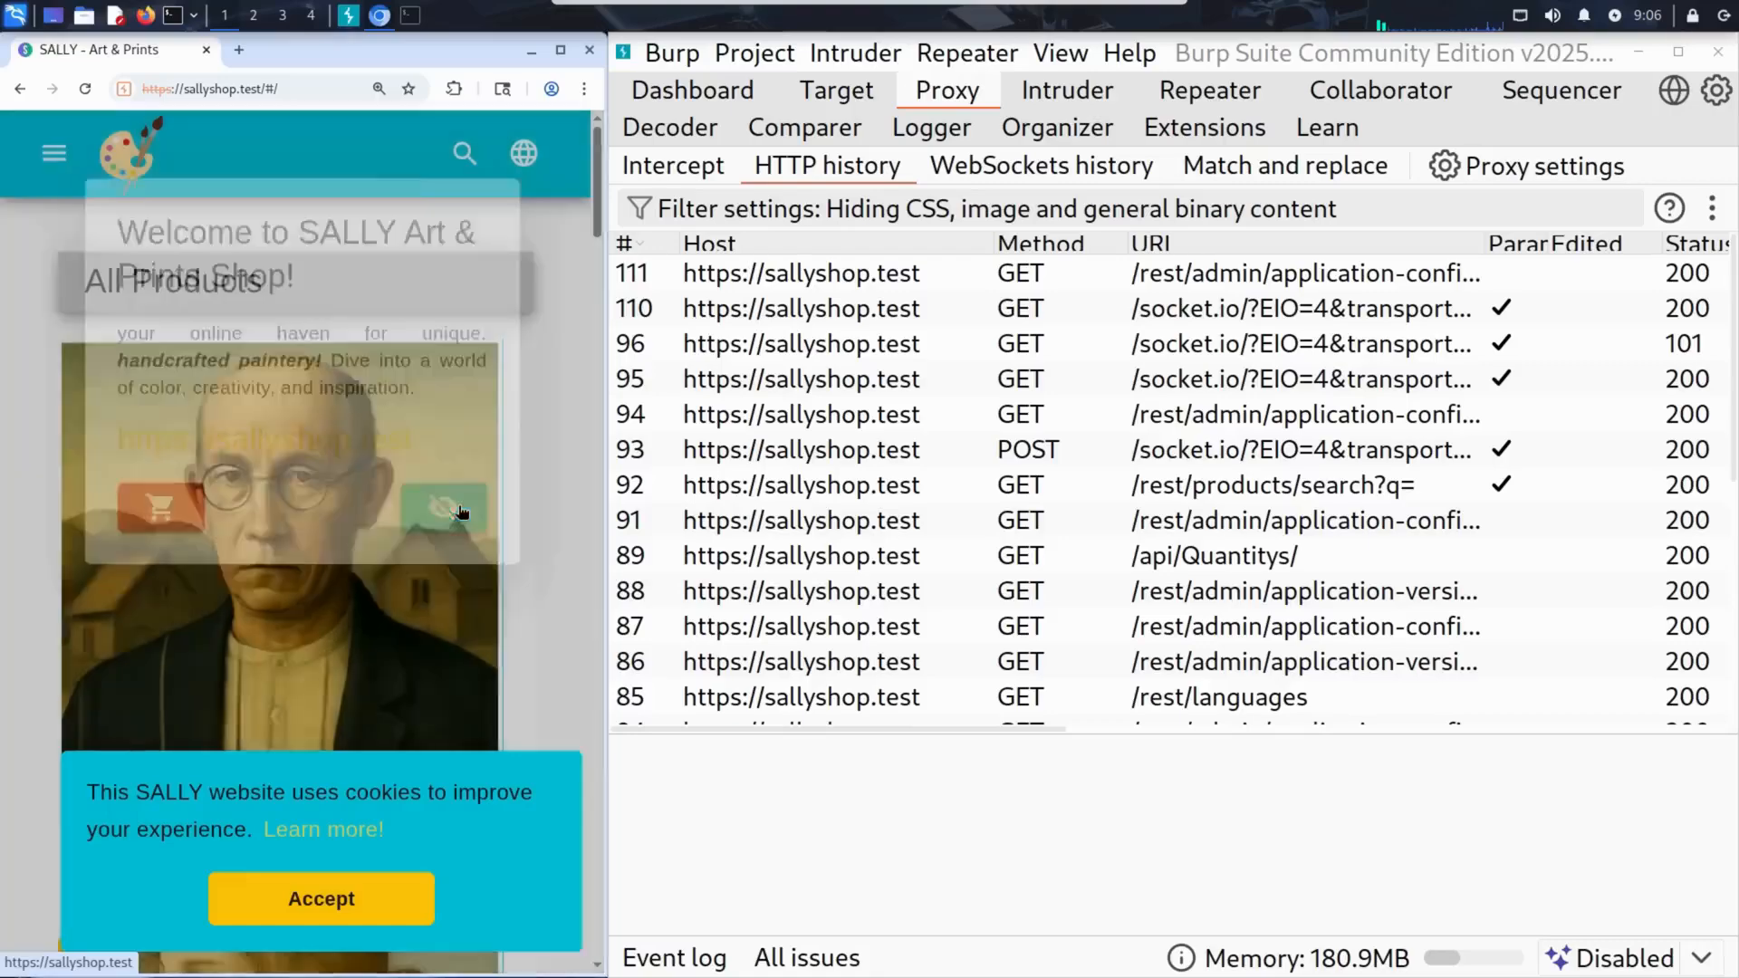
pyautogui.click(398, 892)
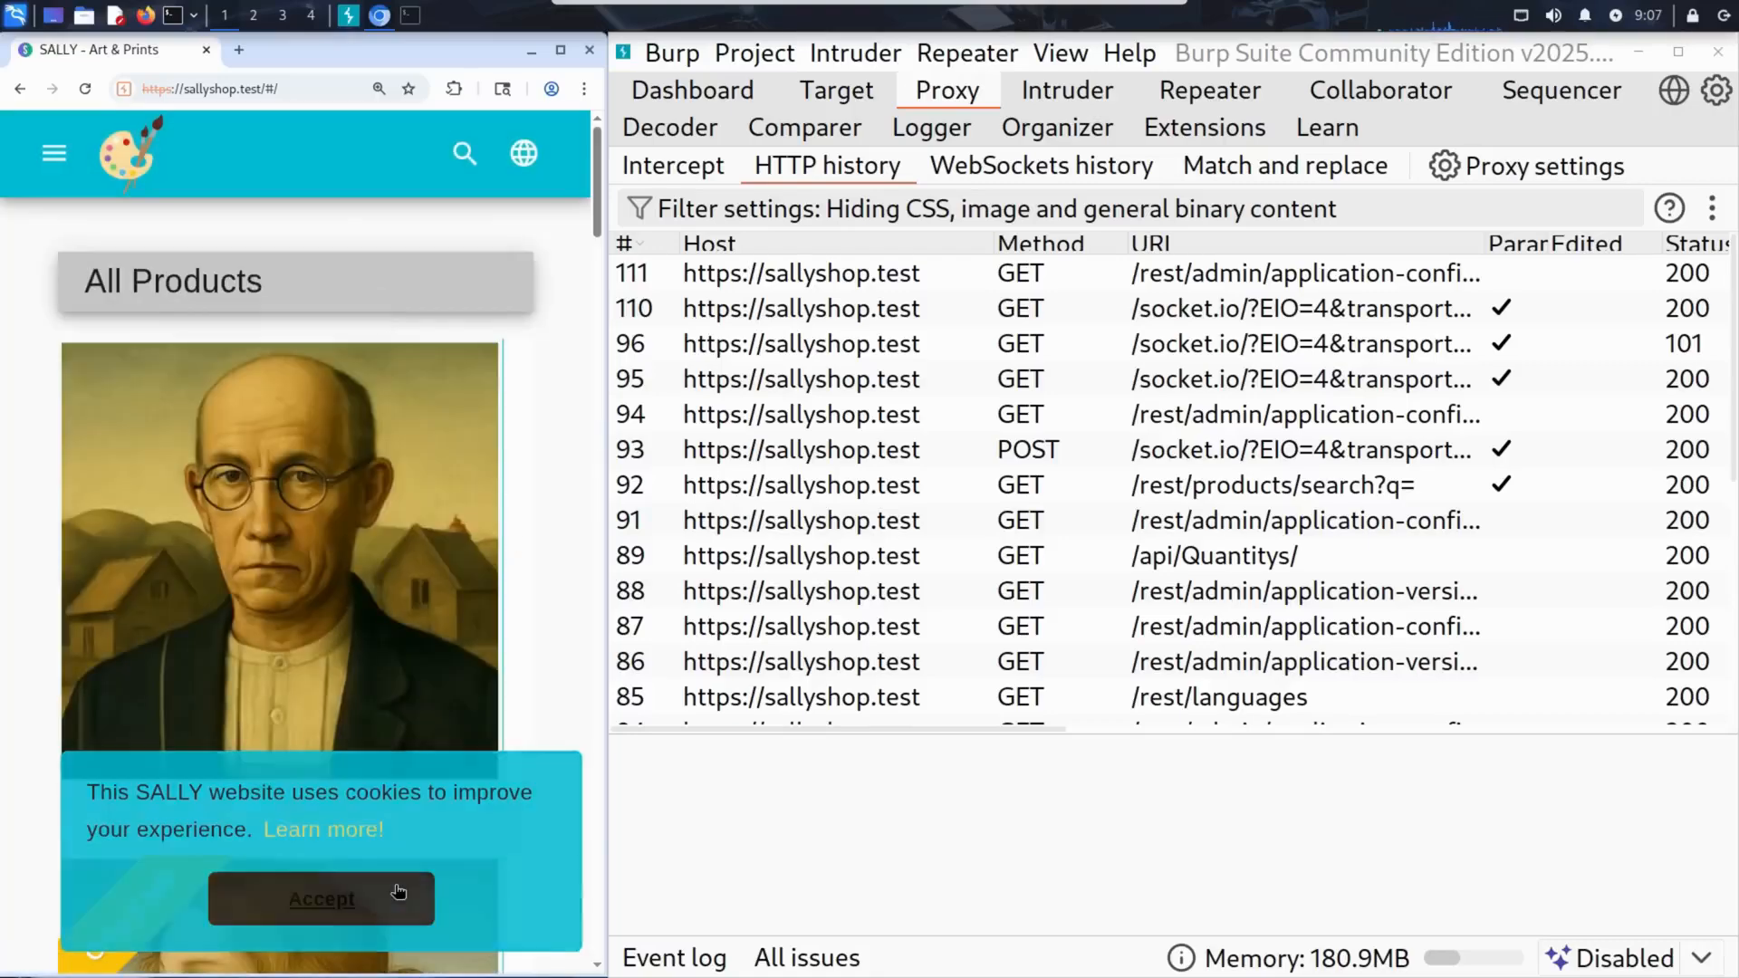
# Browse the product listing in Burp's browser and go to the shop's login page.
pyautogui.scroll(-6, 550, 587)
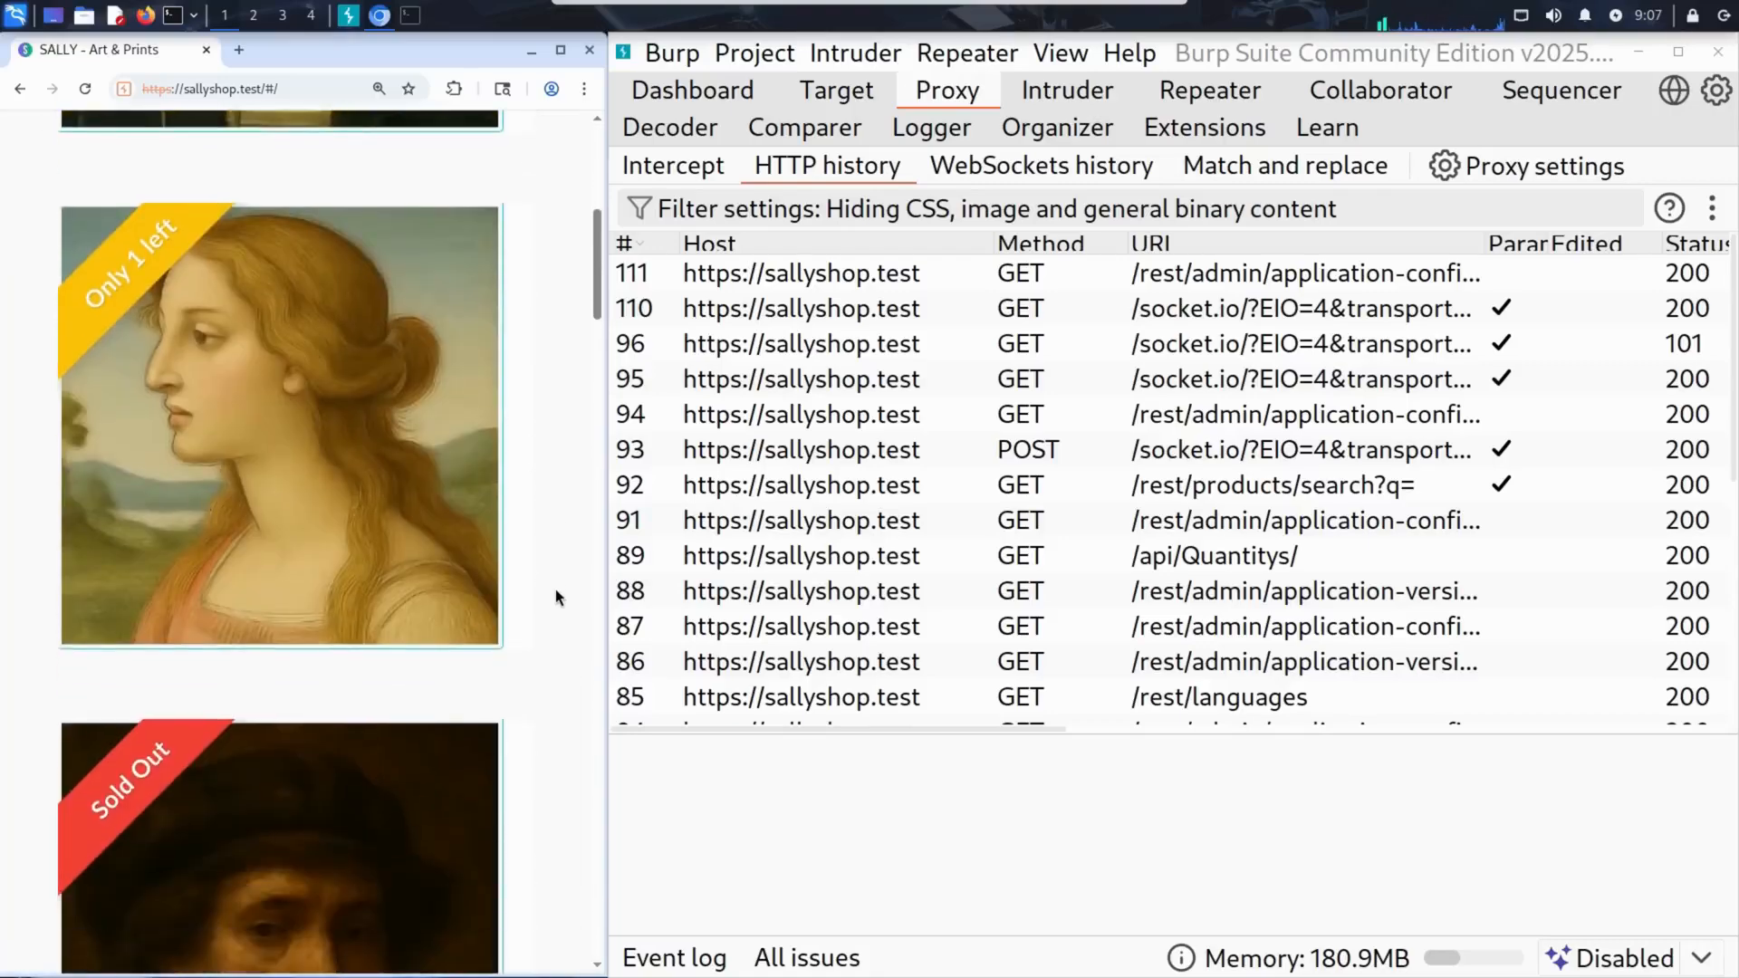
pyautogui.scroll(-7, 556, 589)
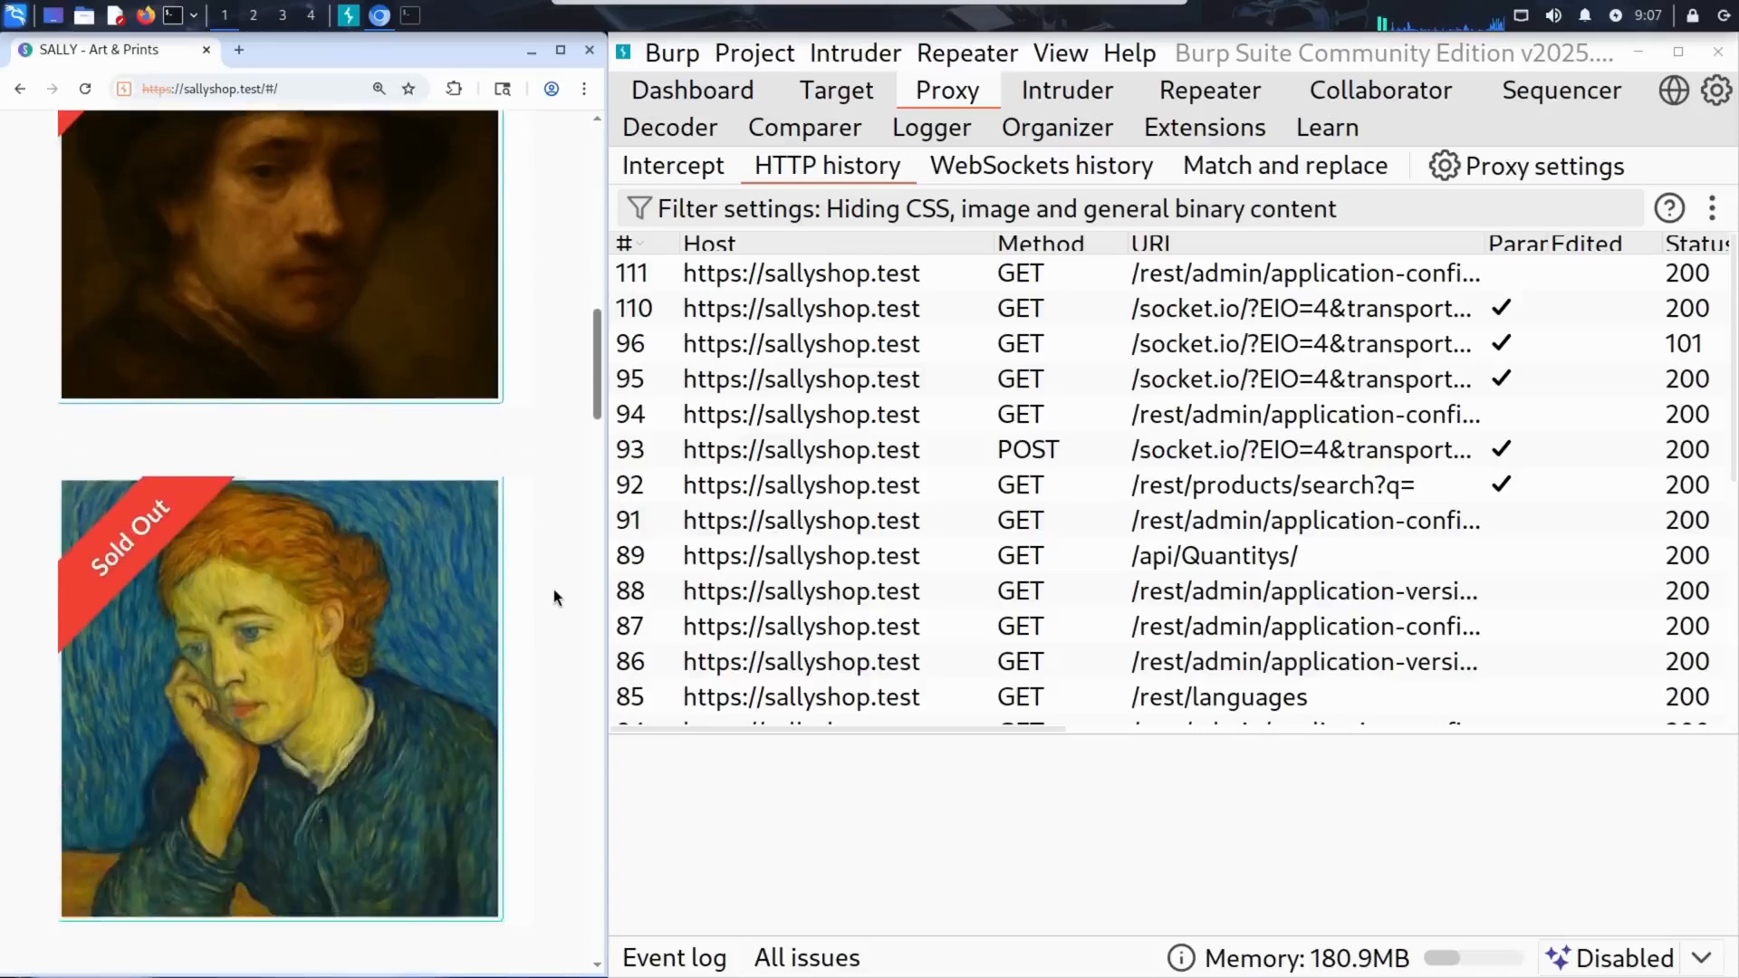
pyautogui.scroll(-15, 556, 594)
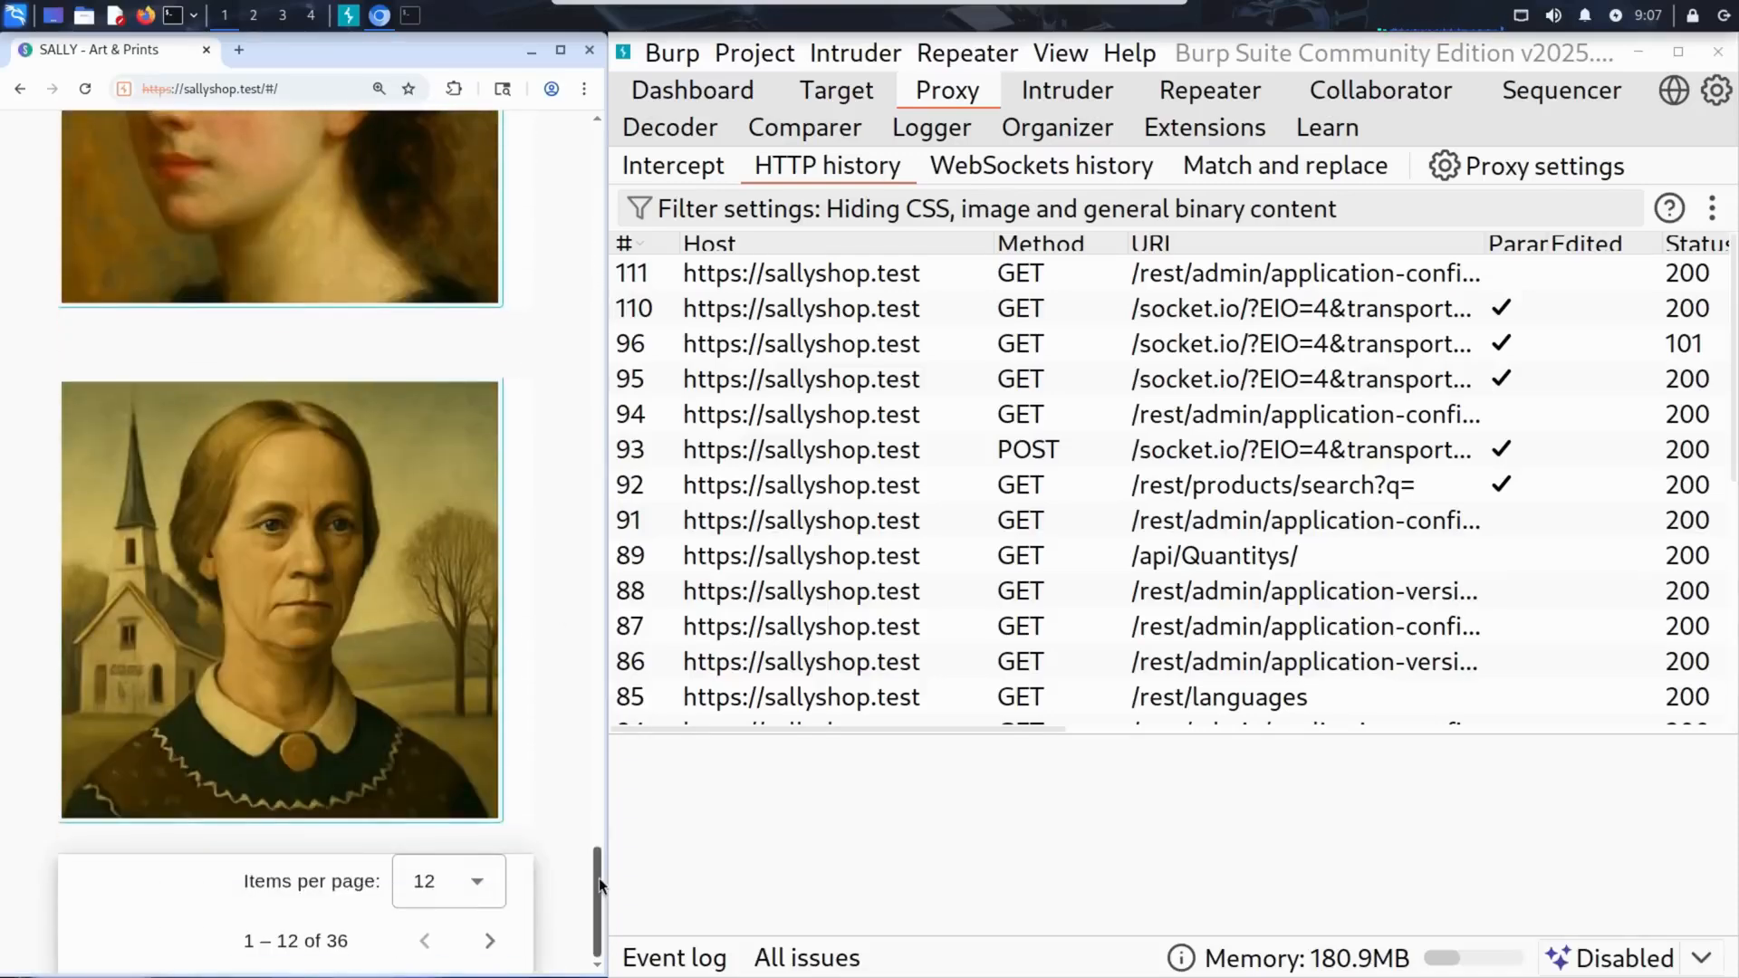
pyautogui.moveTo(600, 883); pyautogui.dragTo(558, 203)
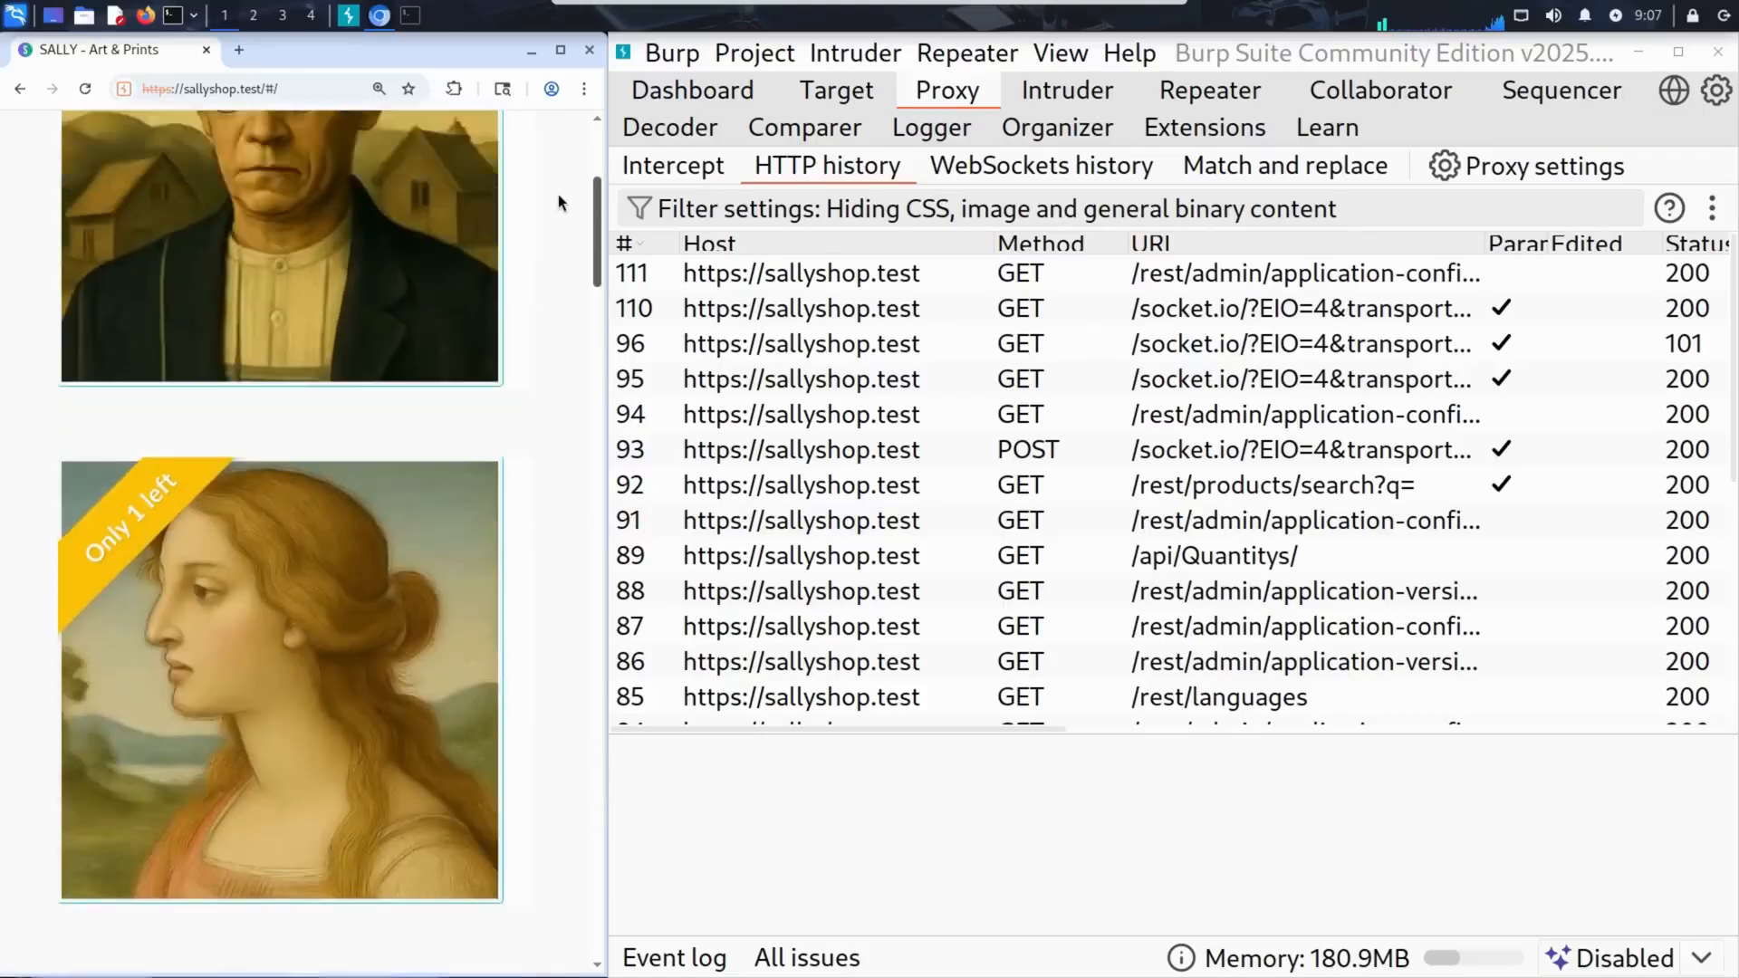
pyautogui.scroll(5, 557, 194)
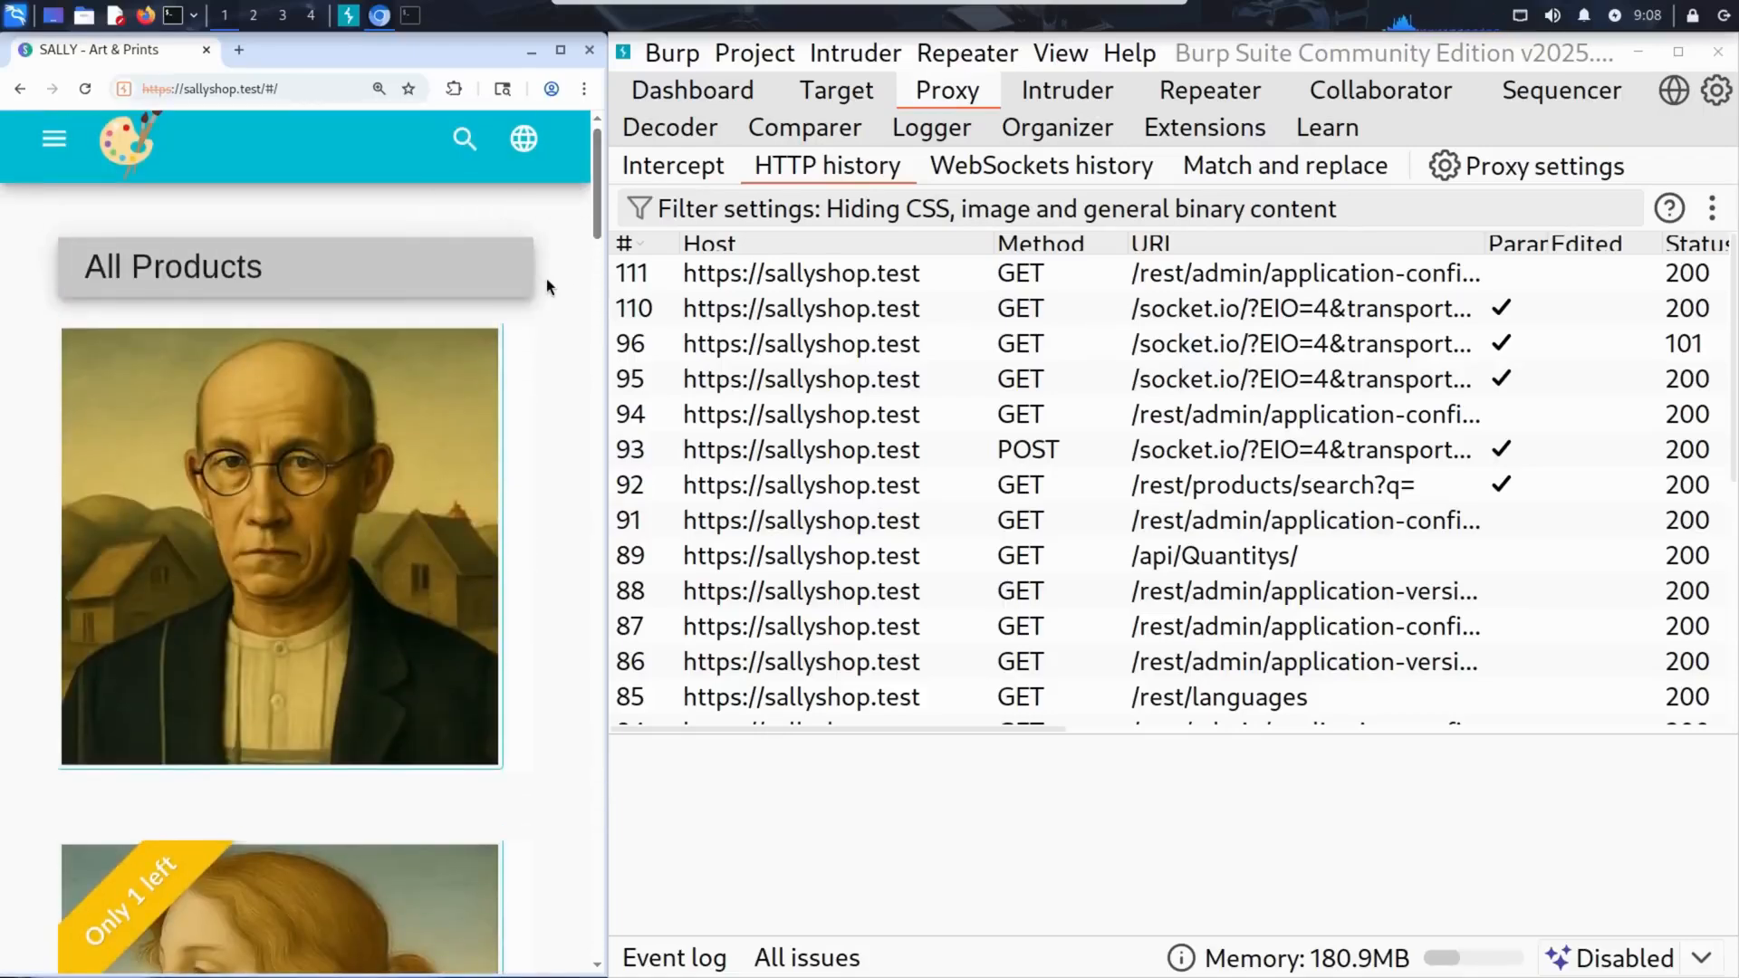
pyautogui.press('Tab')
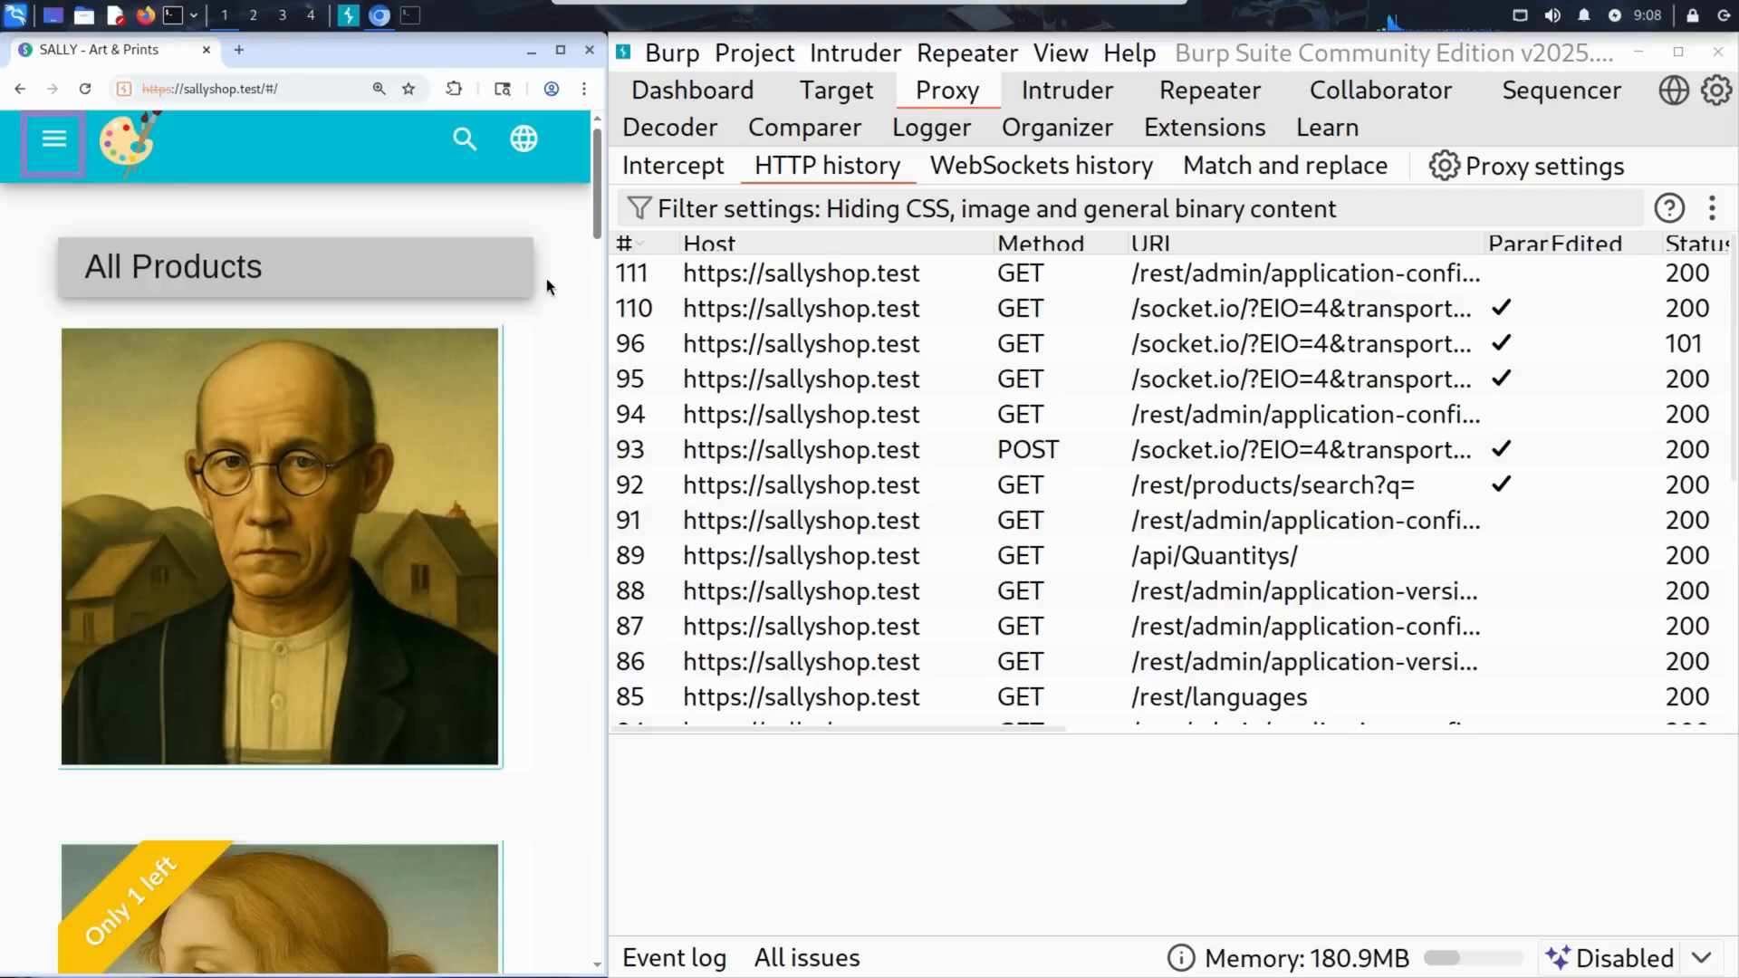
pyautogui.click(56, 136)
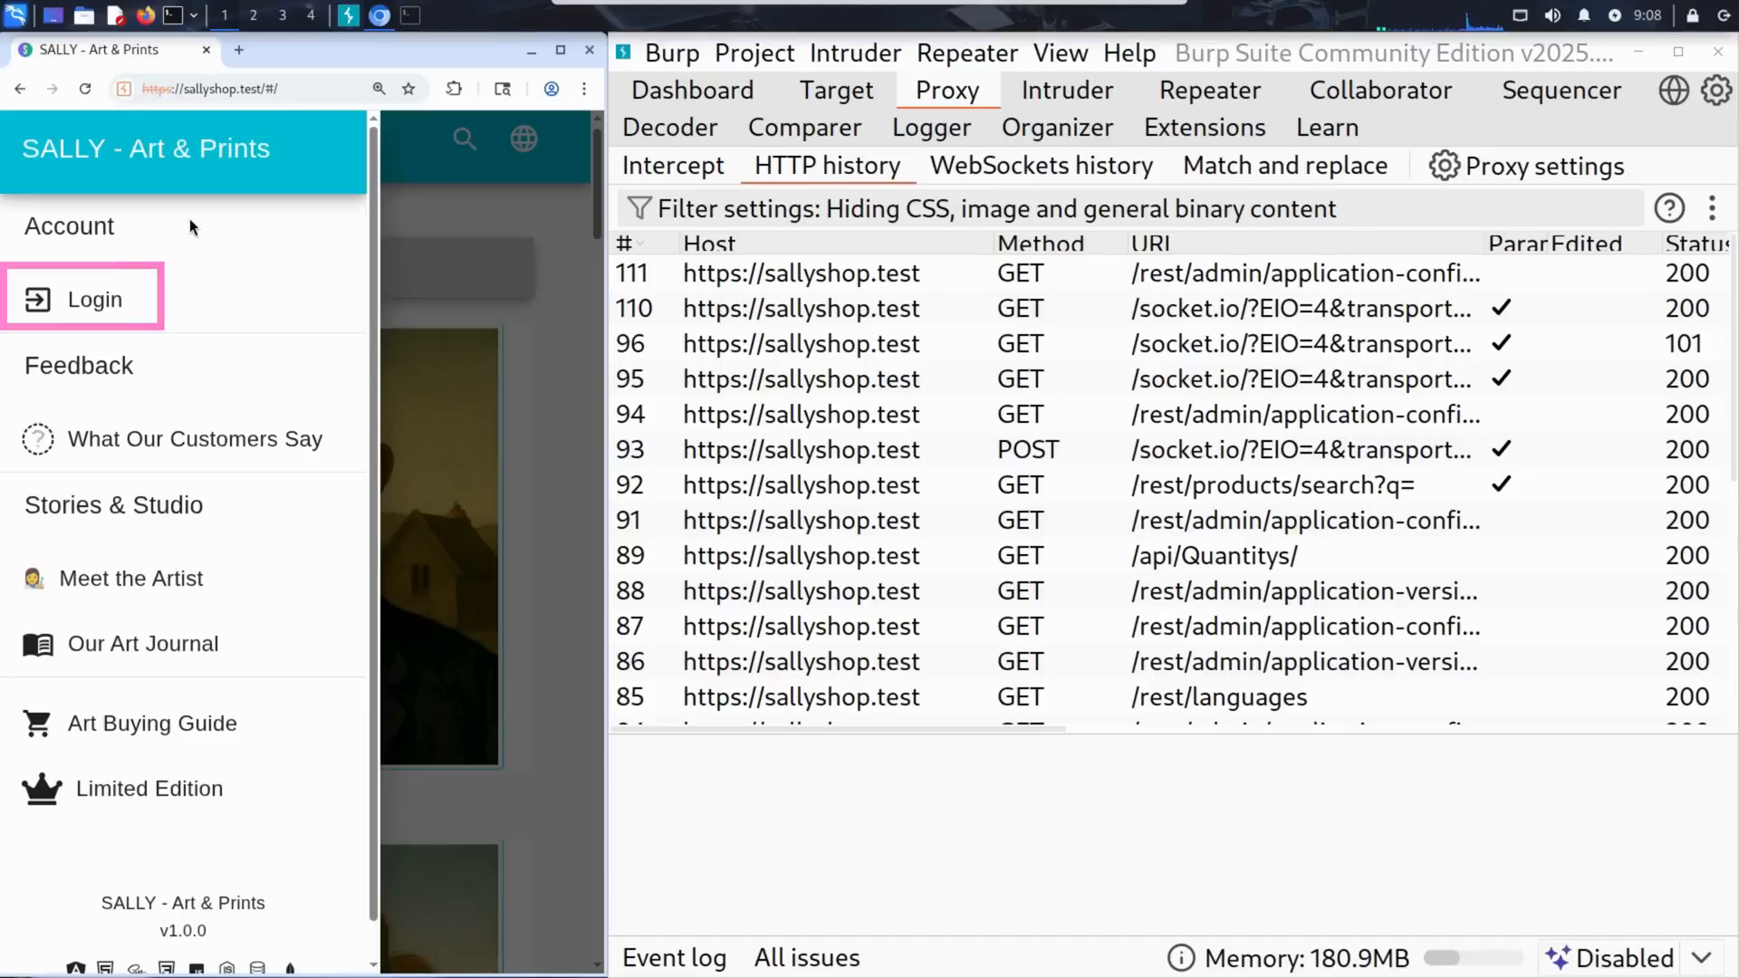
pyautogui.click(95, 299)
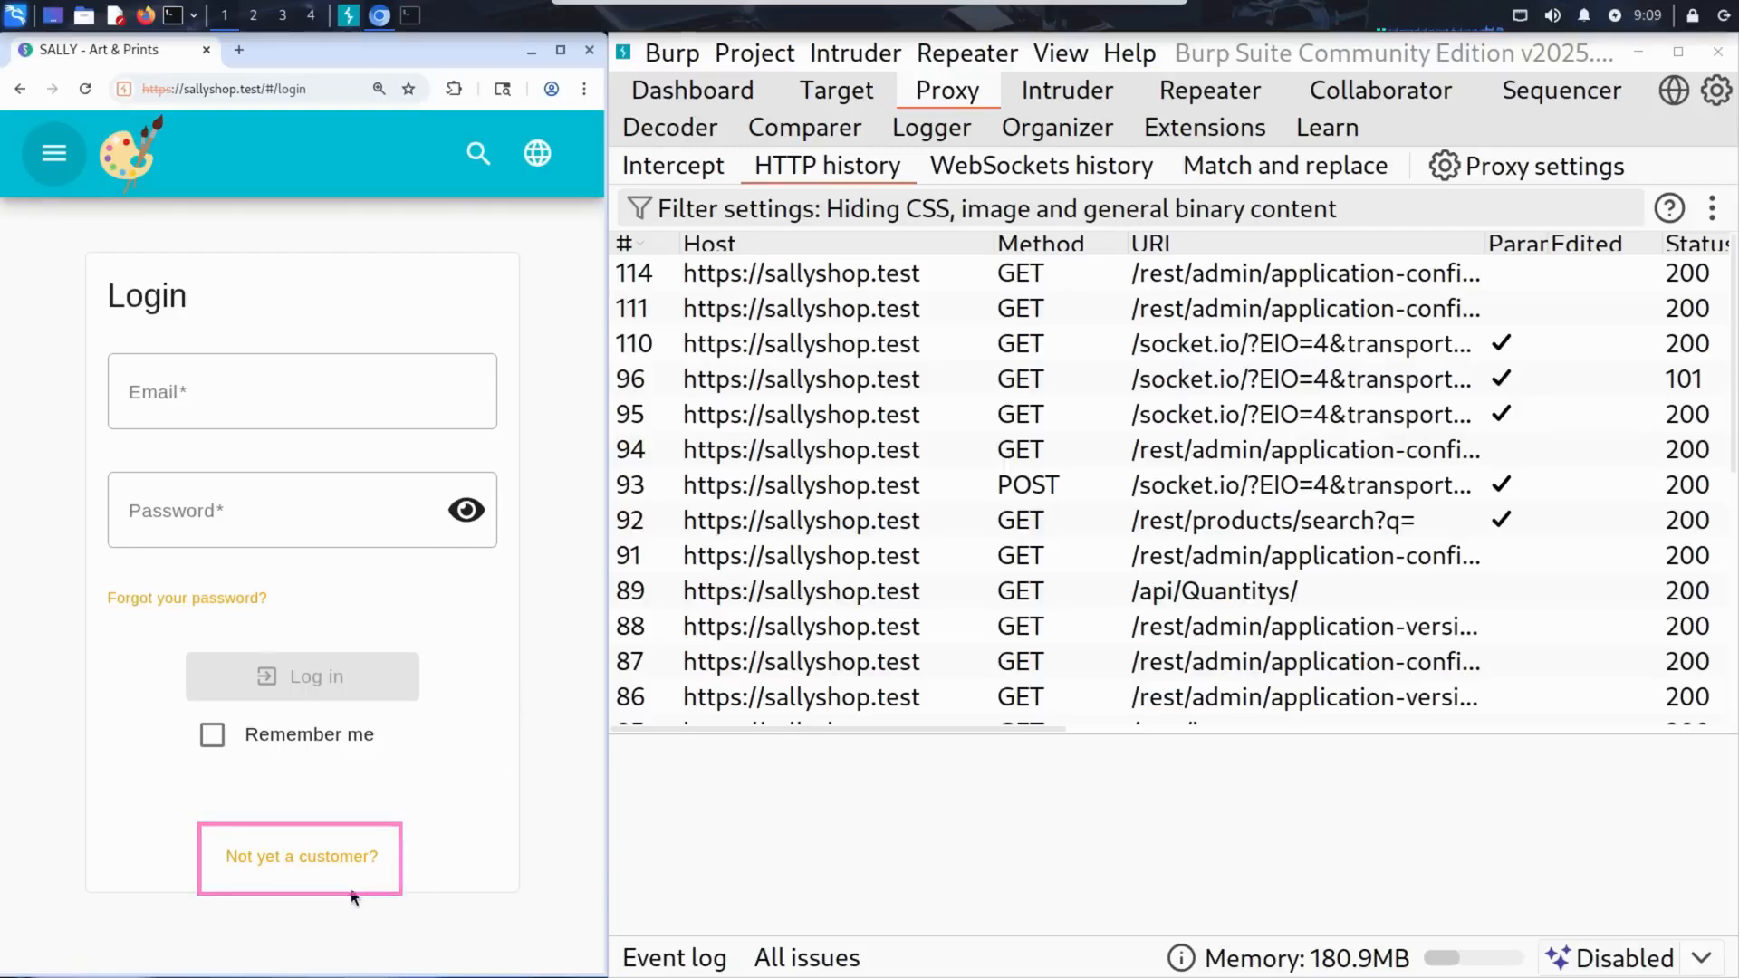
# Open the new-customer registration form and enter the account's e-mail, the password and the repeated password.
pyautogui.click(307, 862)
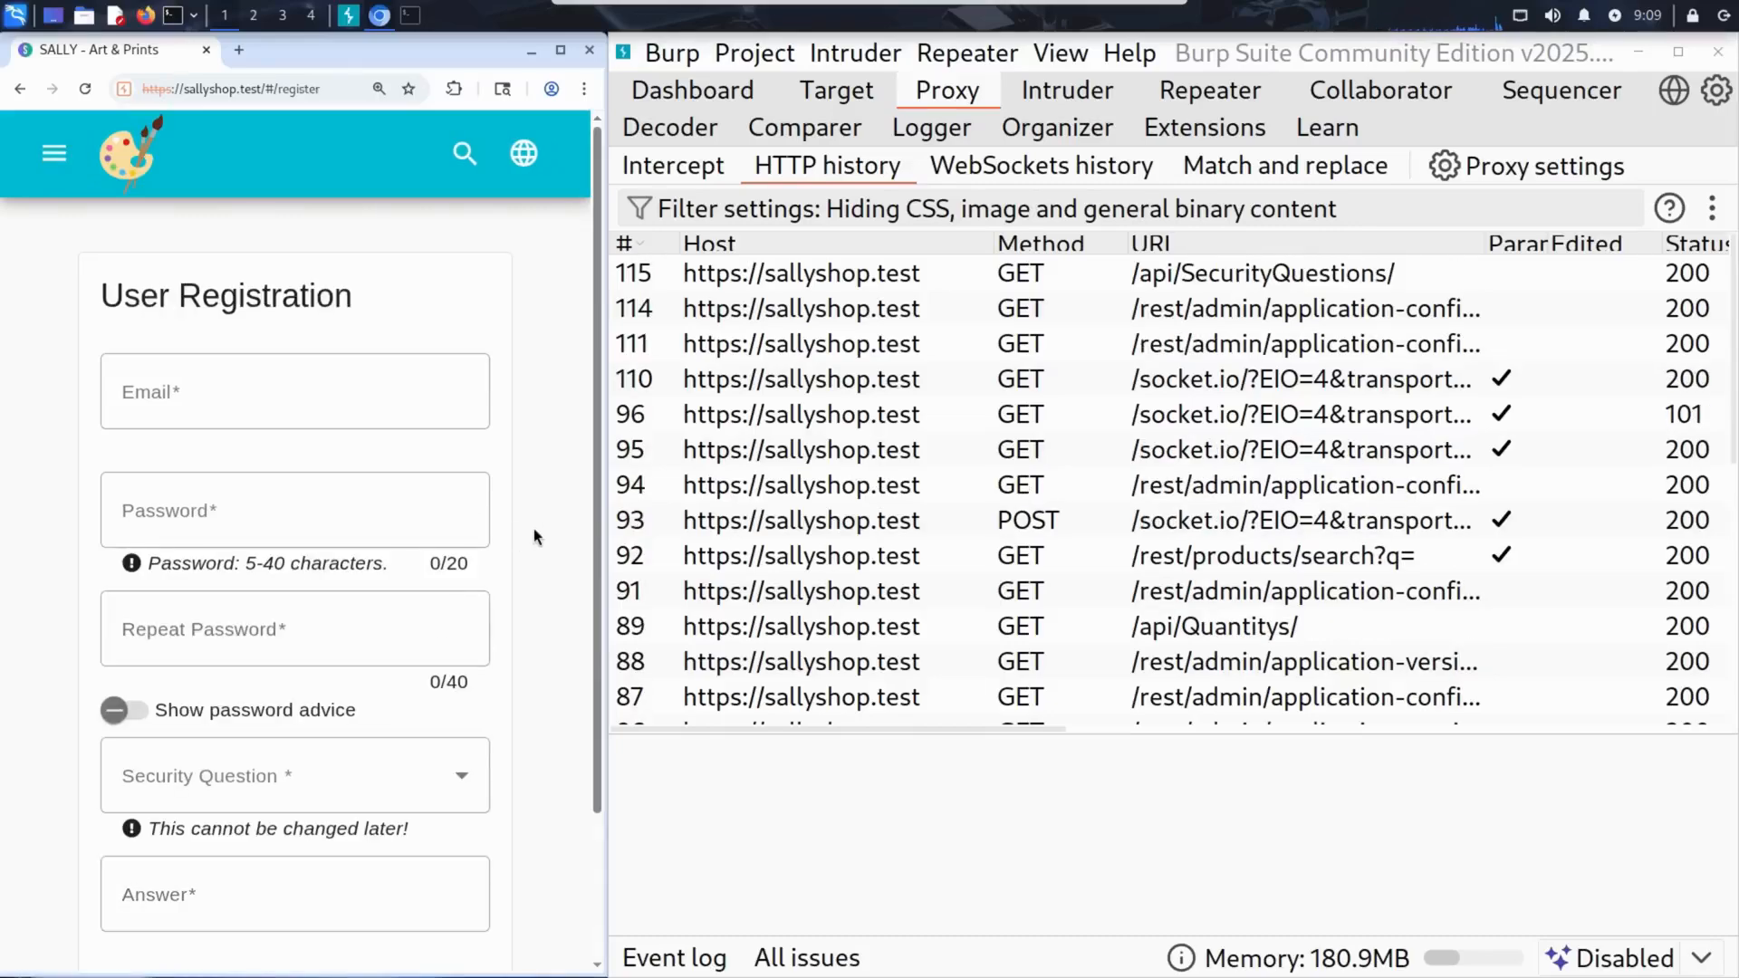
pyautogui.moveTo(598, 560); pyautogui.dragTo(595, 632)
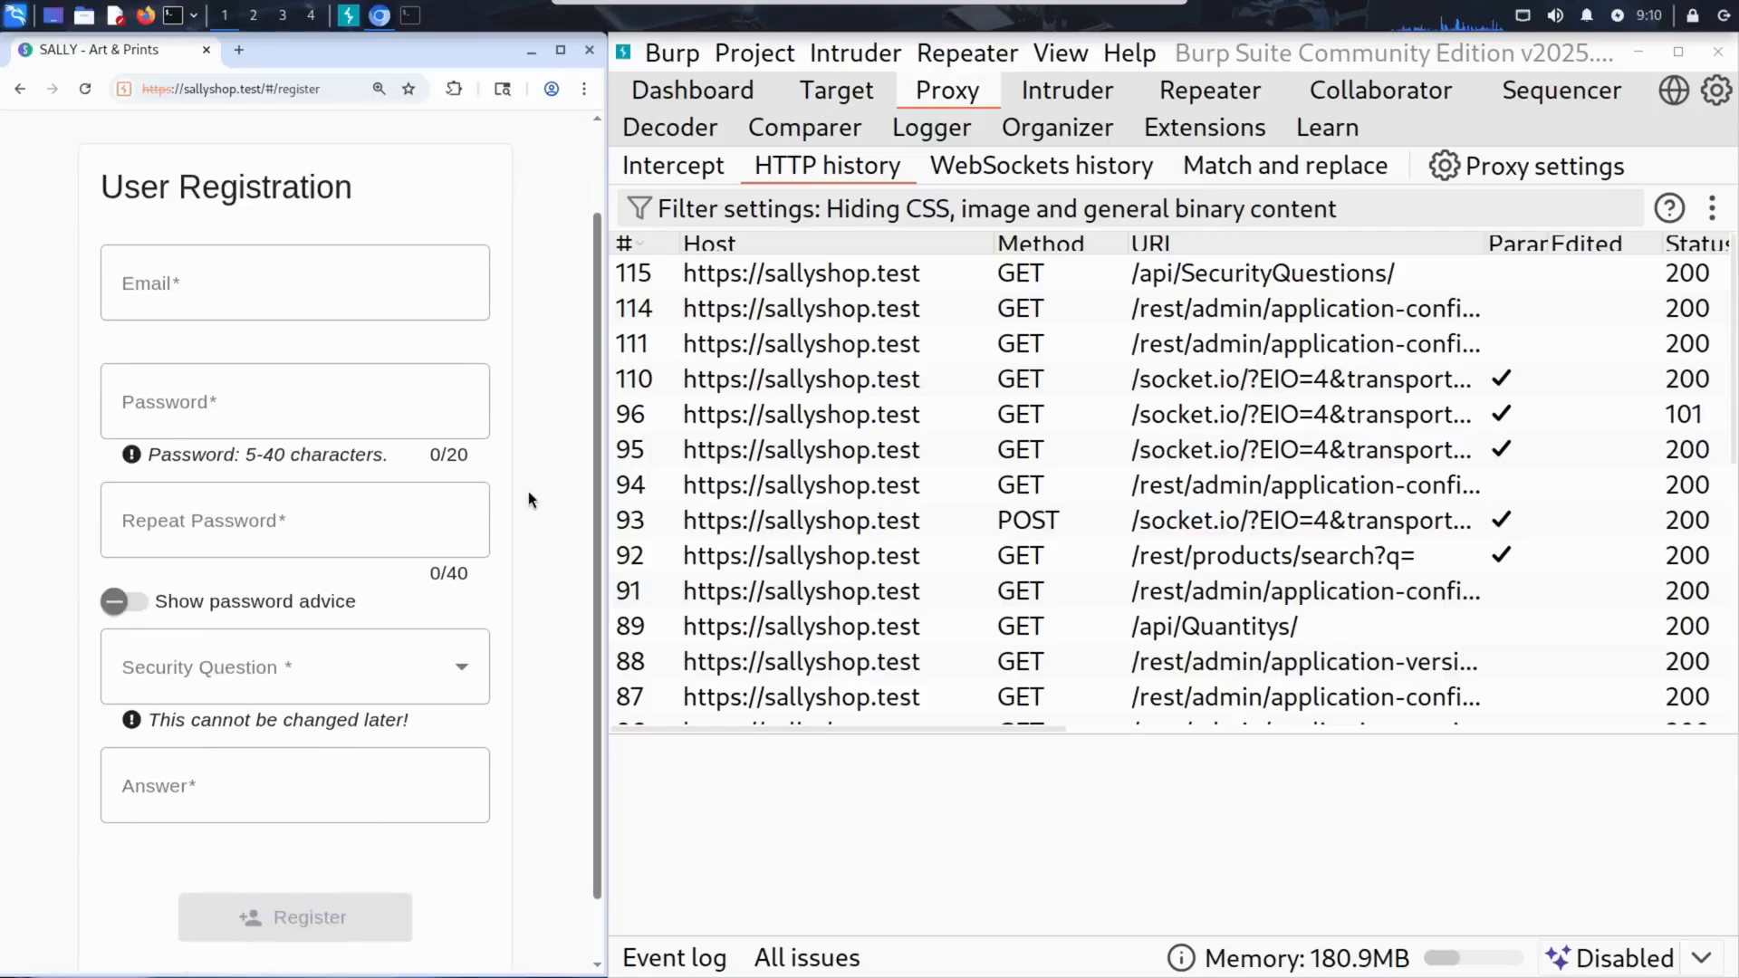
pyautogui.click(323, 284)
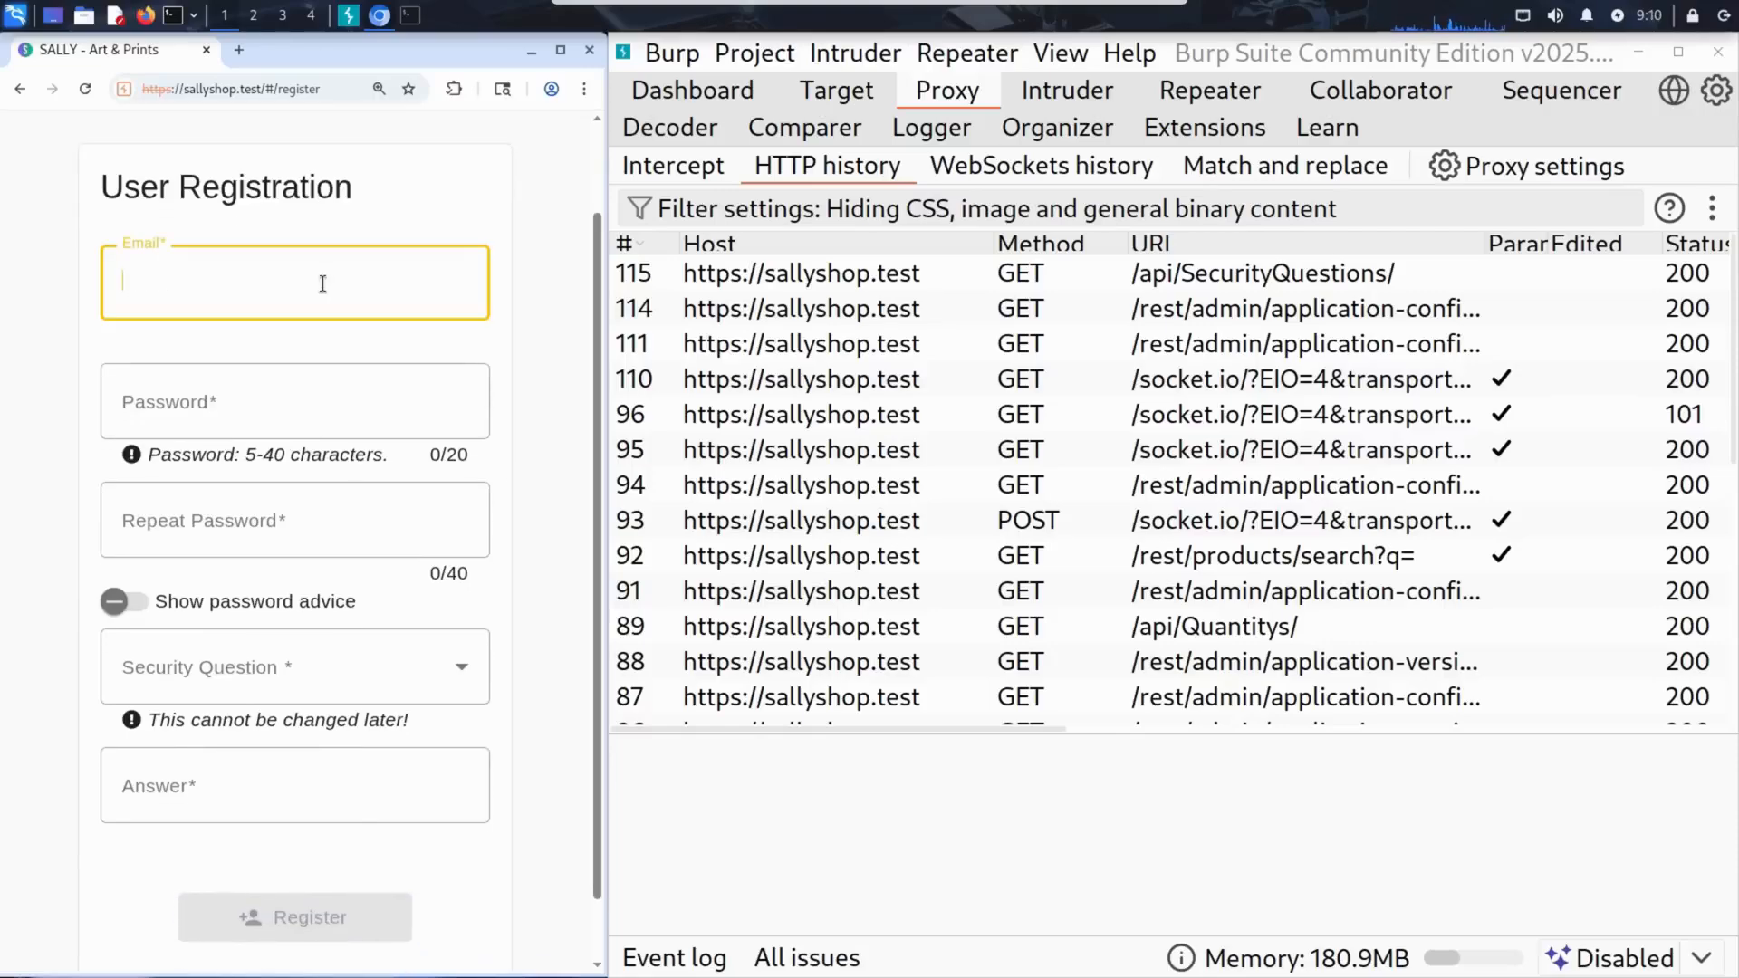
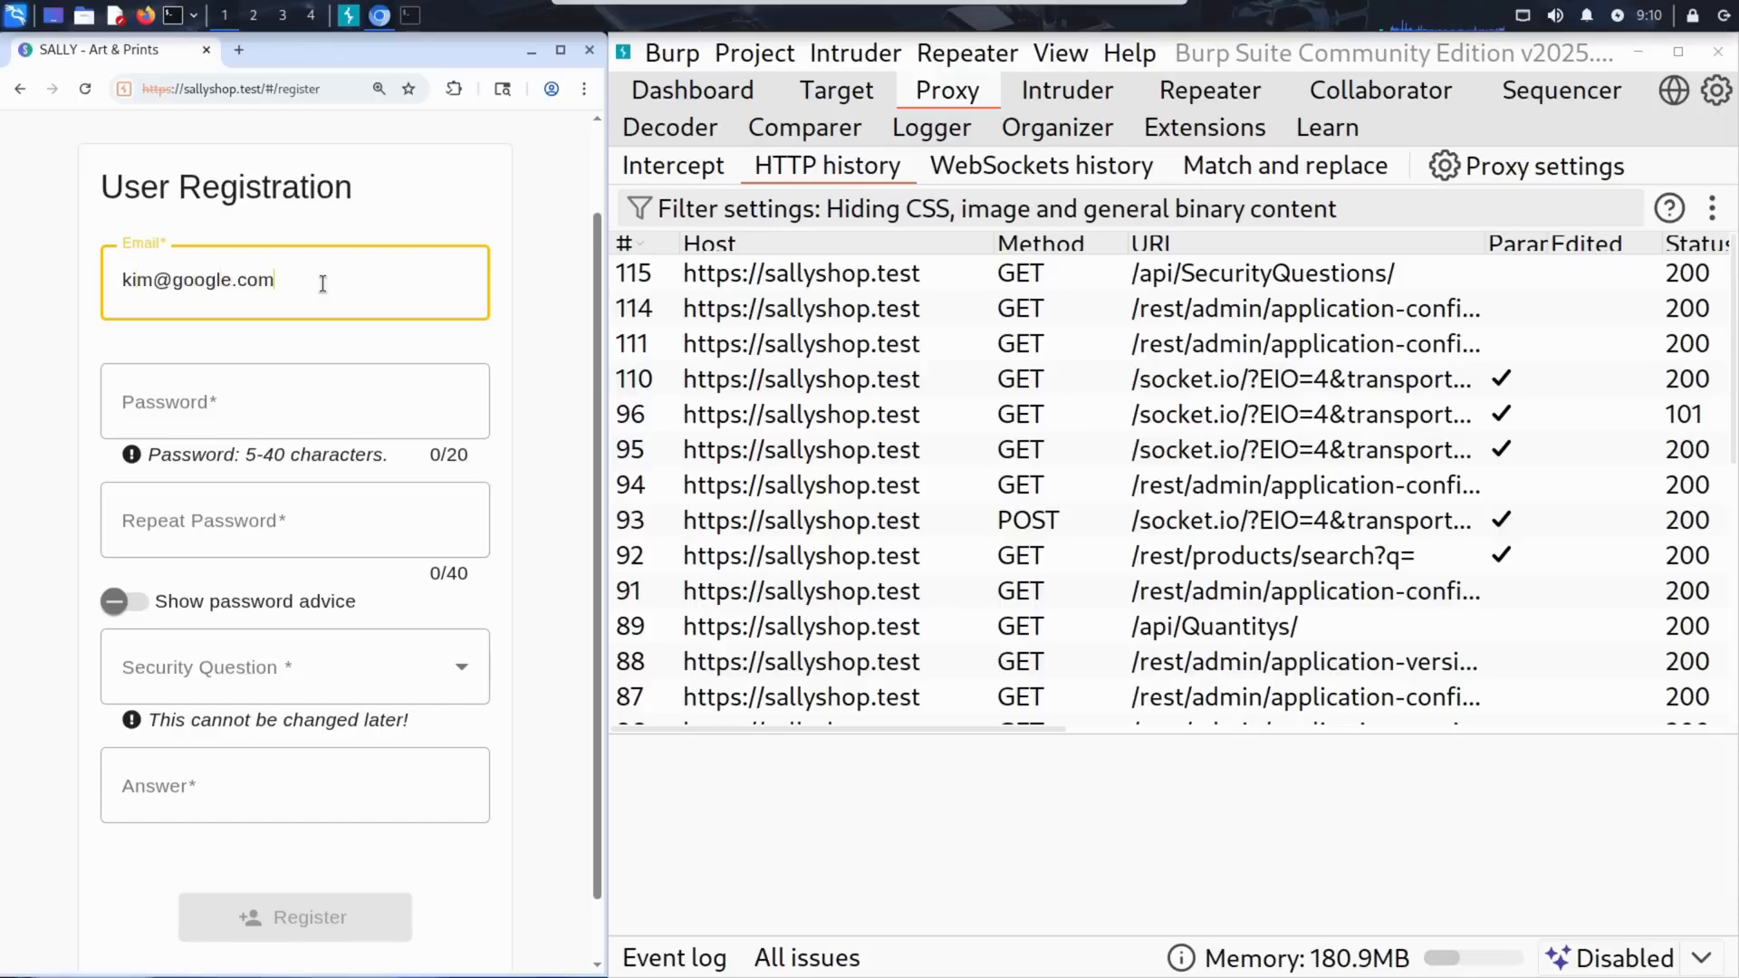
pyautogui.press('Tab')
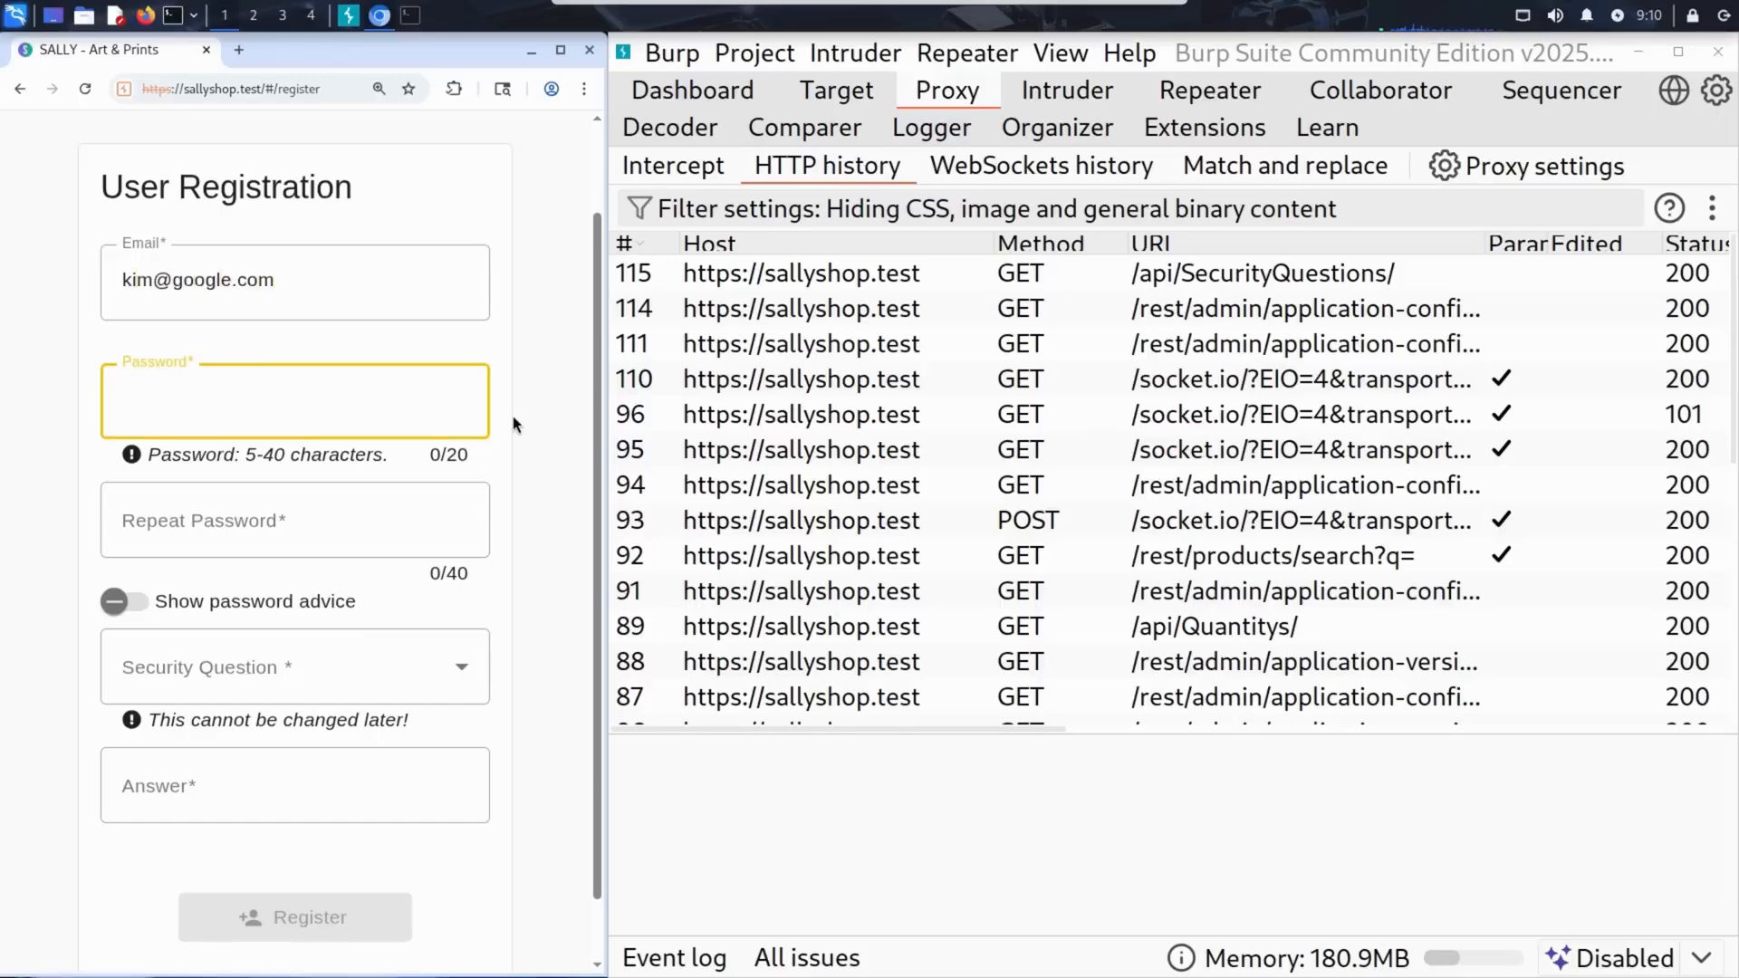
pyautogui.write('12345')
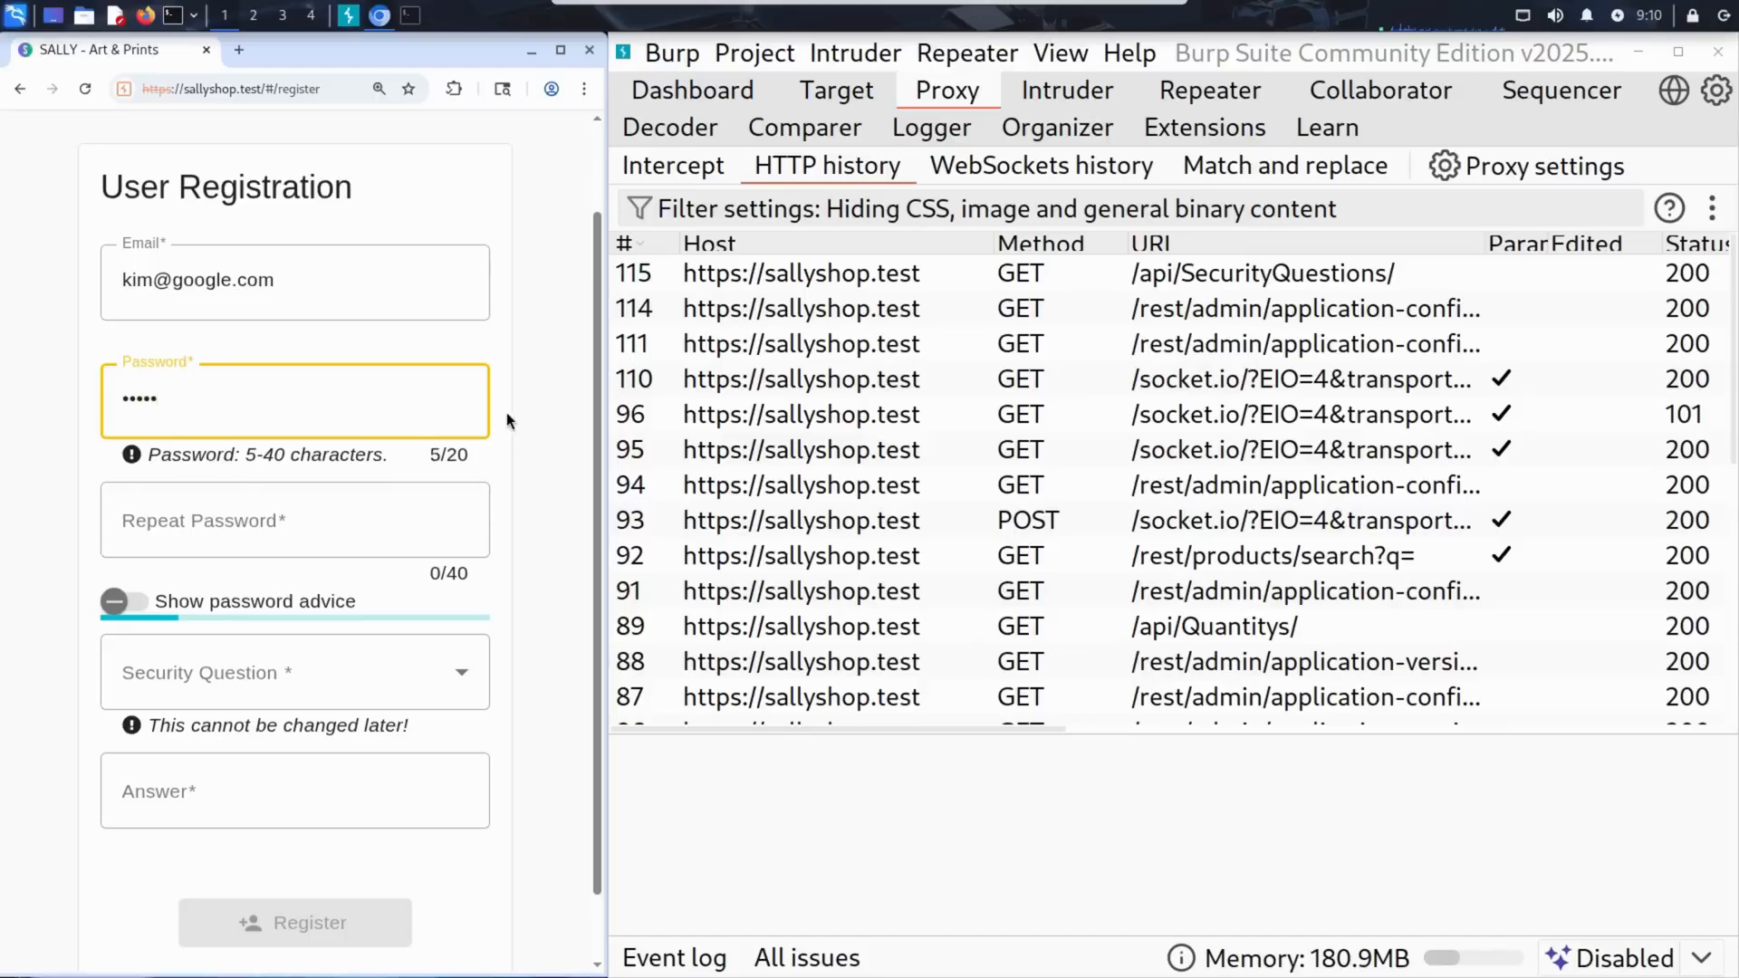
pyautogui.click(415, 505)
pyautogui.write('12345')
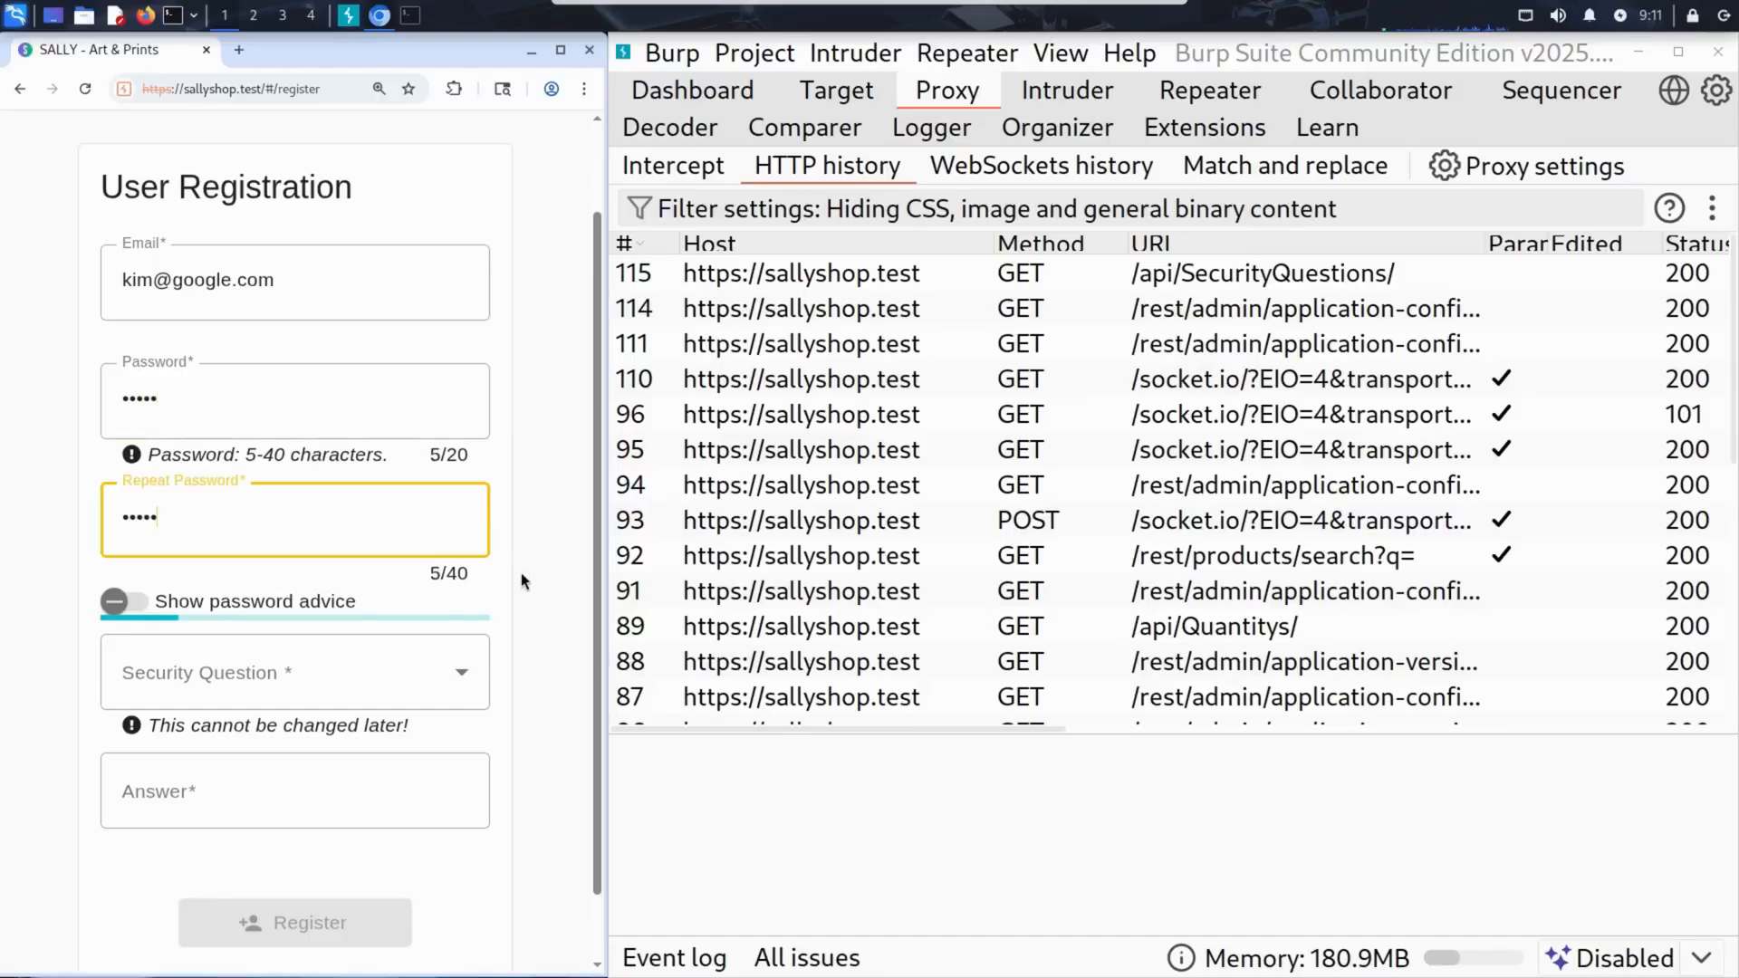
# Choose "Mother's maiden name?" as the security question, fill in the security answer and register the account.
pyautogui.press('Tab')
pyautogui.press('Down')
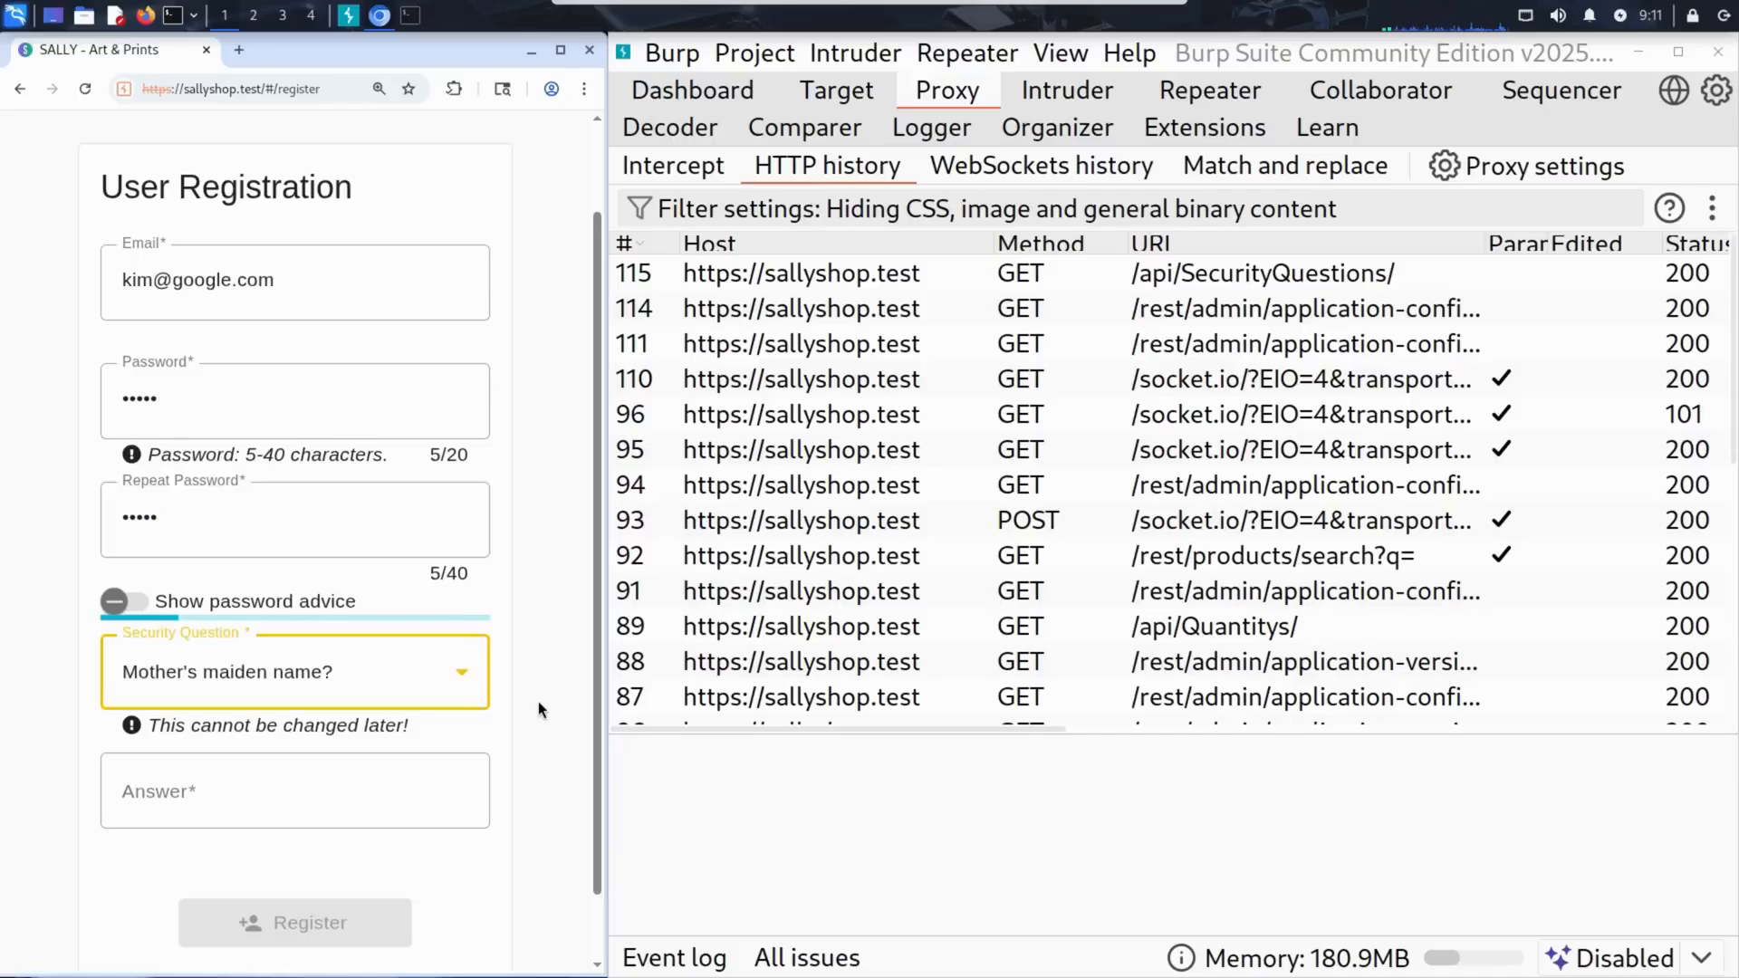
pyautogui.click(367, 796)
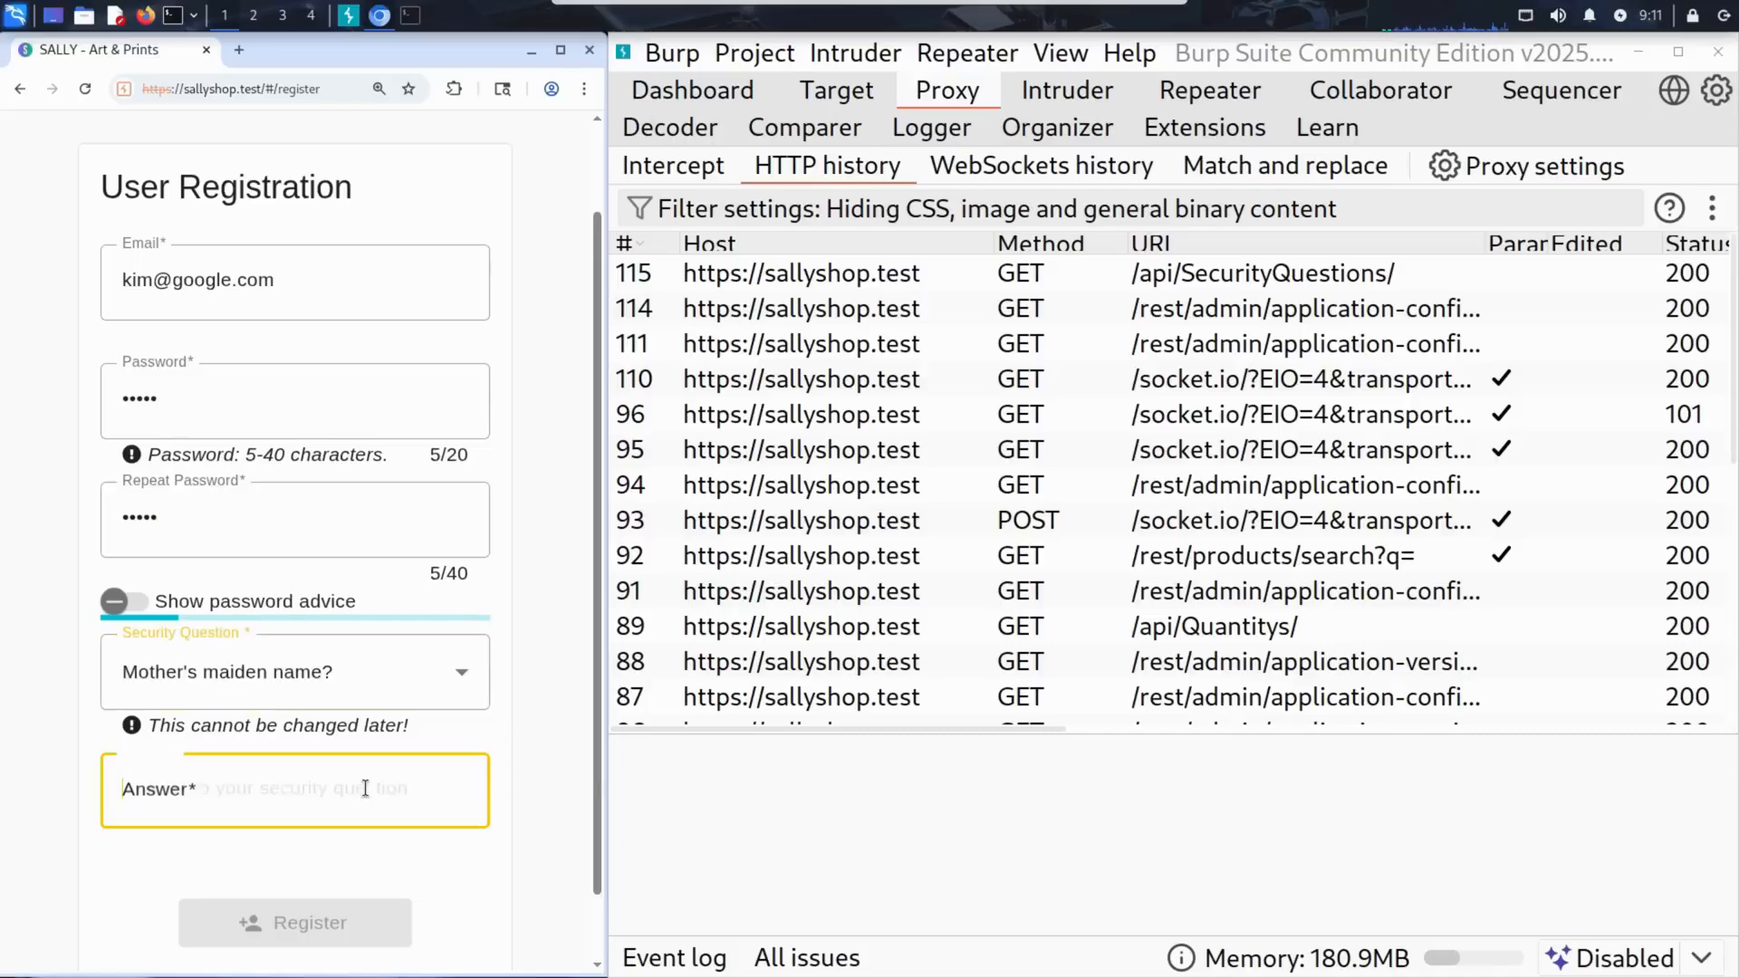
pyautogui.write('Ana')
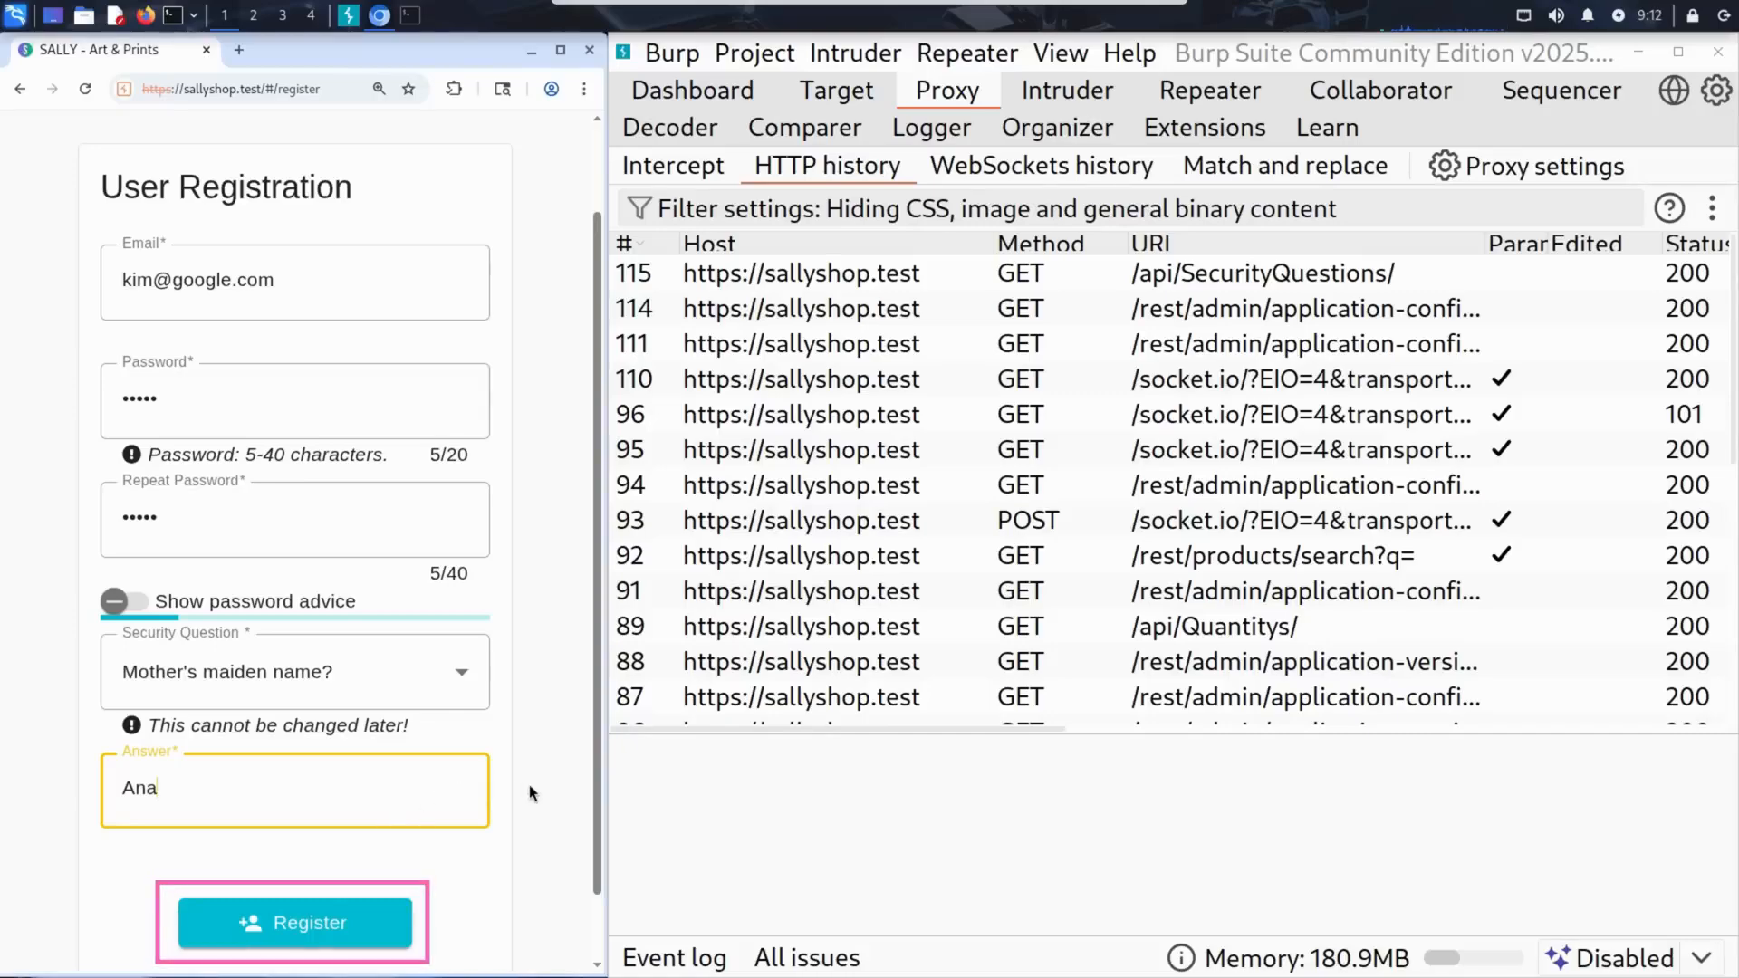
pyautogui.click(299, 923)
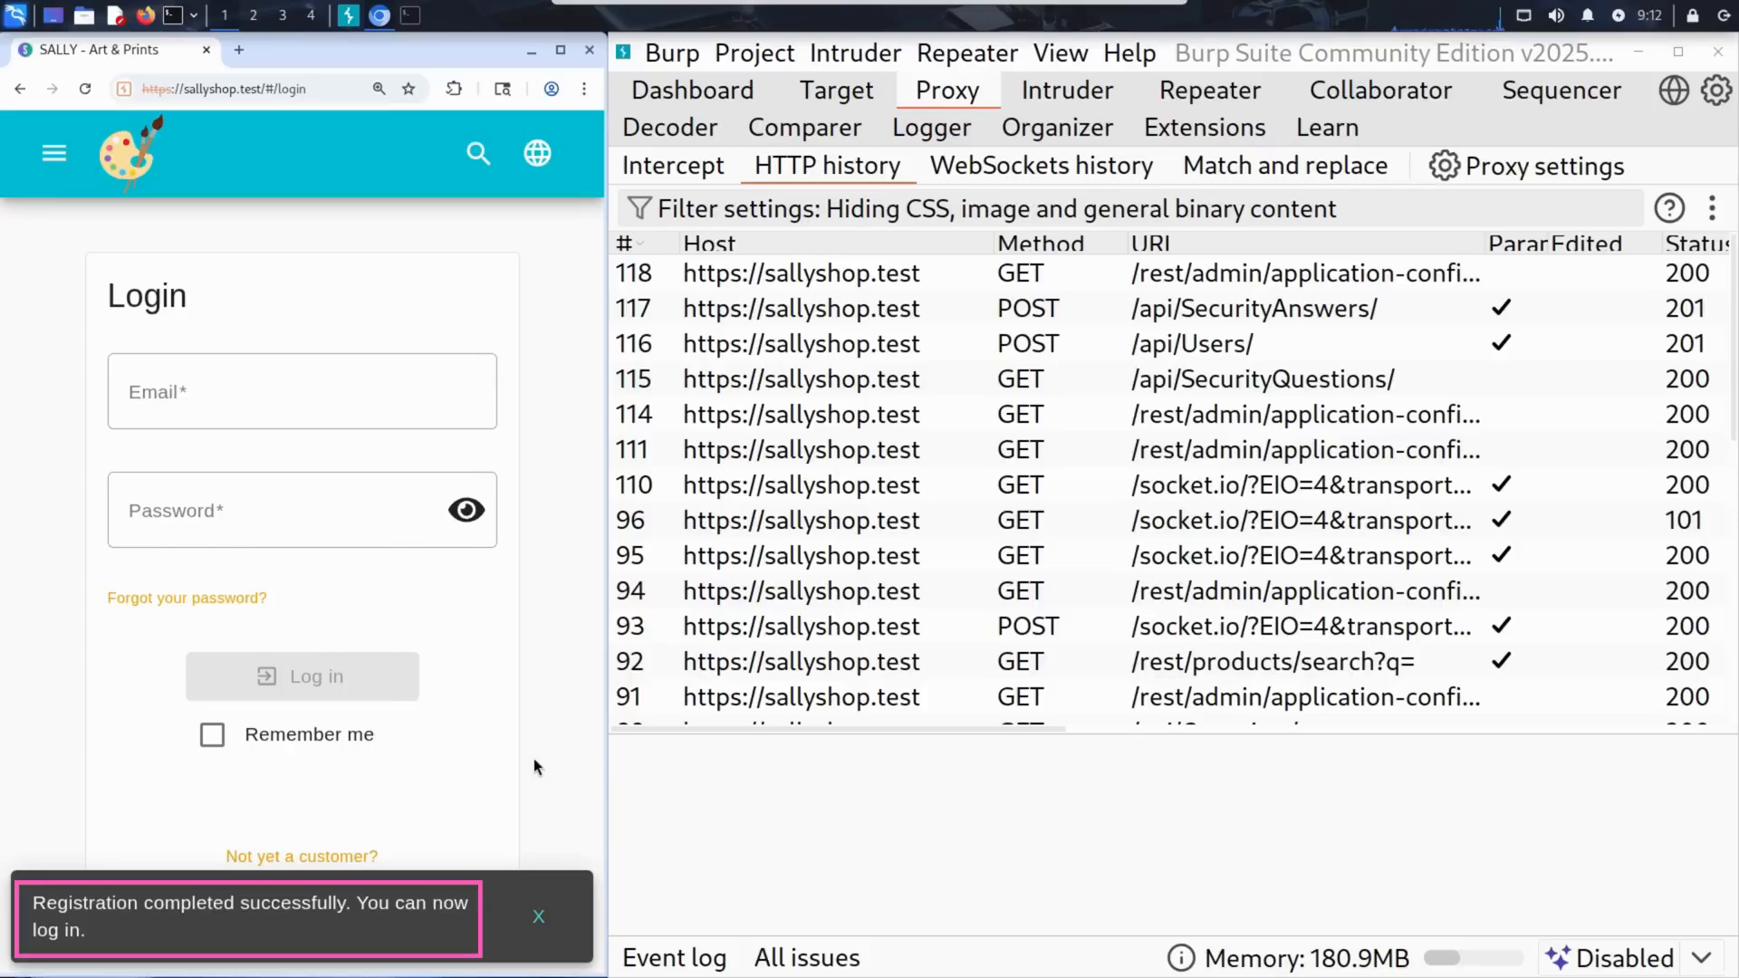
# Log in to the shop with the newly registered account's e-mail and password.
pyautogui.click(404, 388)
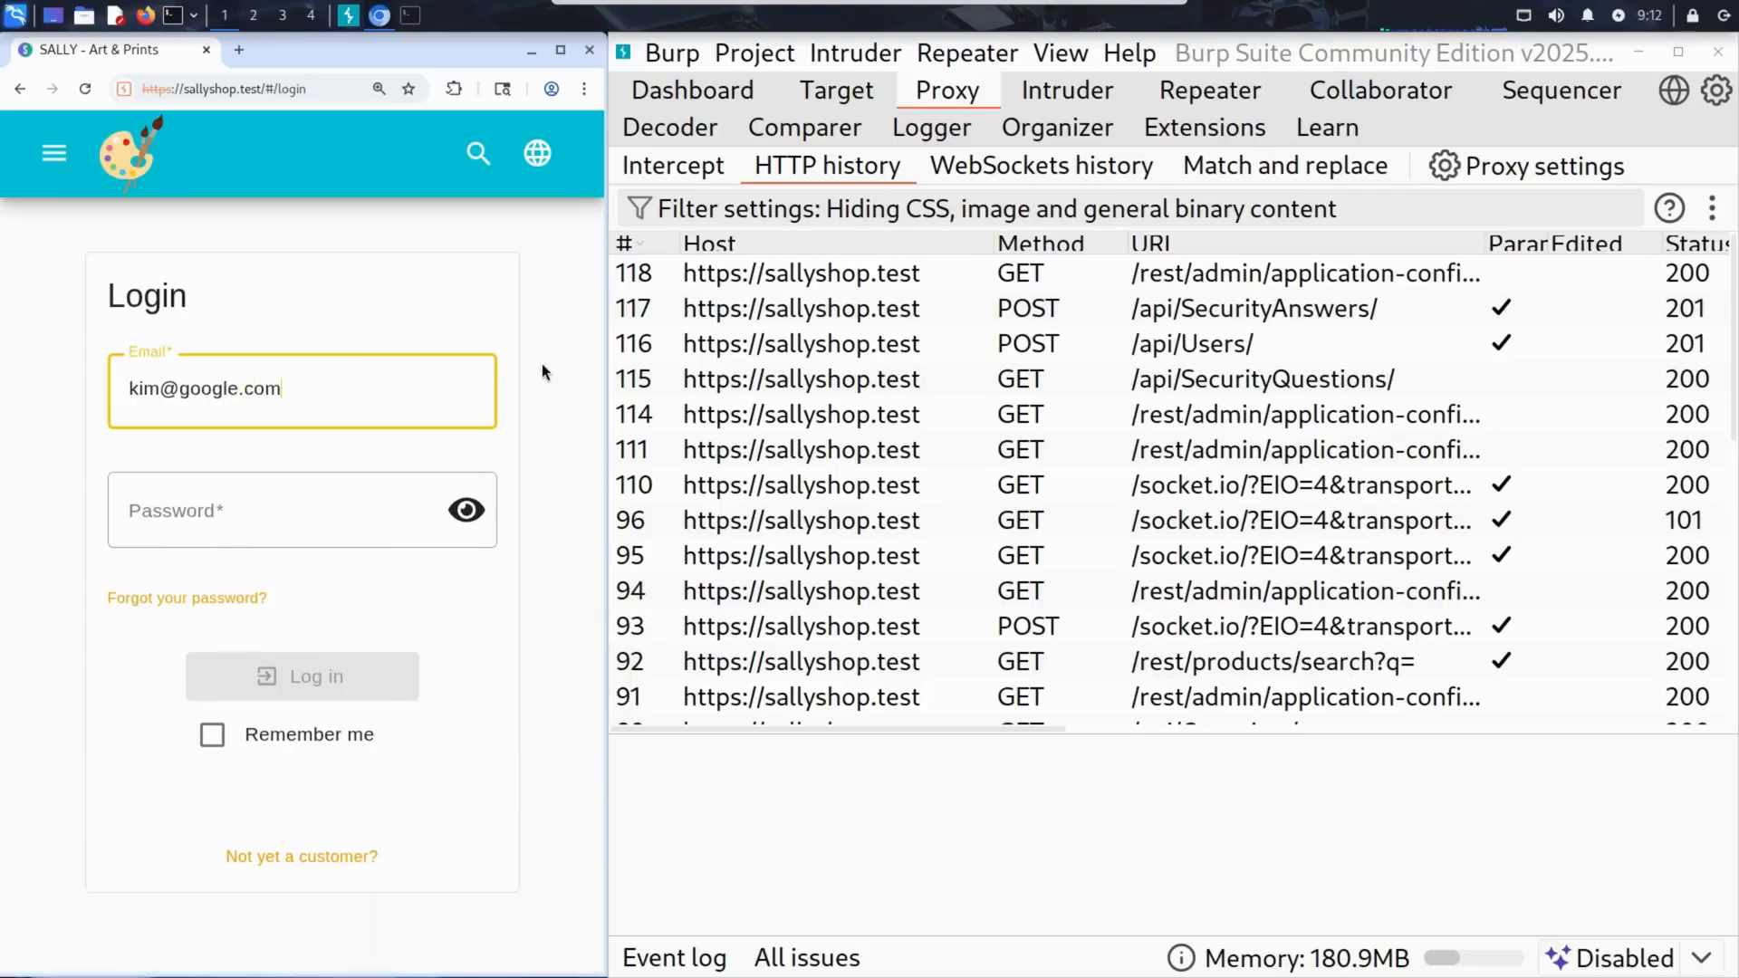
pyautogui.press('Tab')
pyautogui.write('12345')
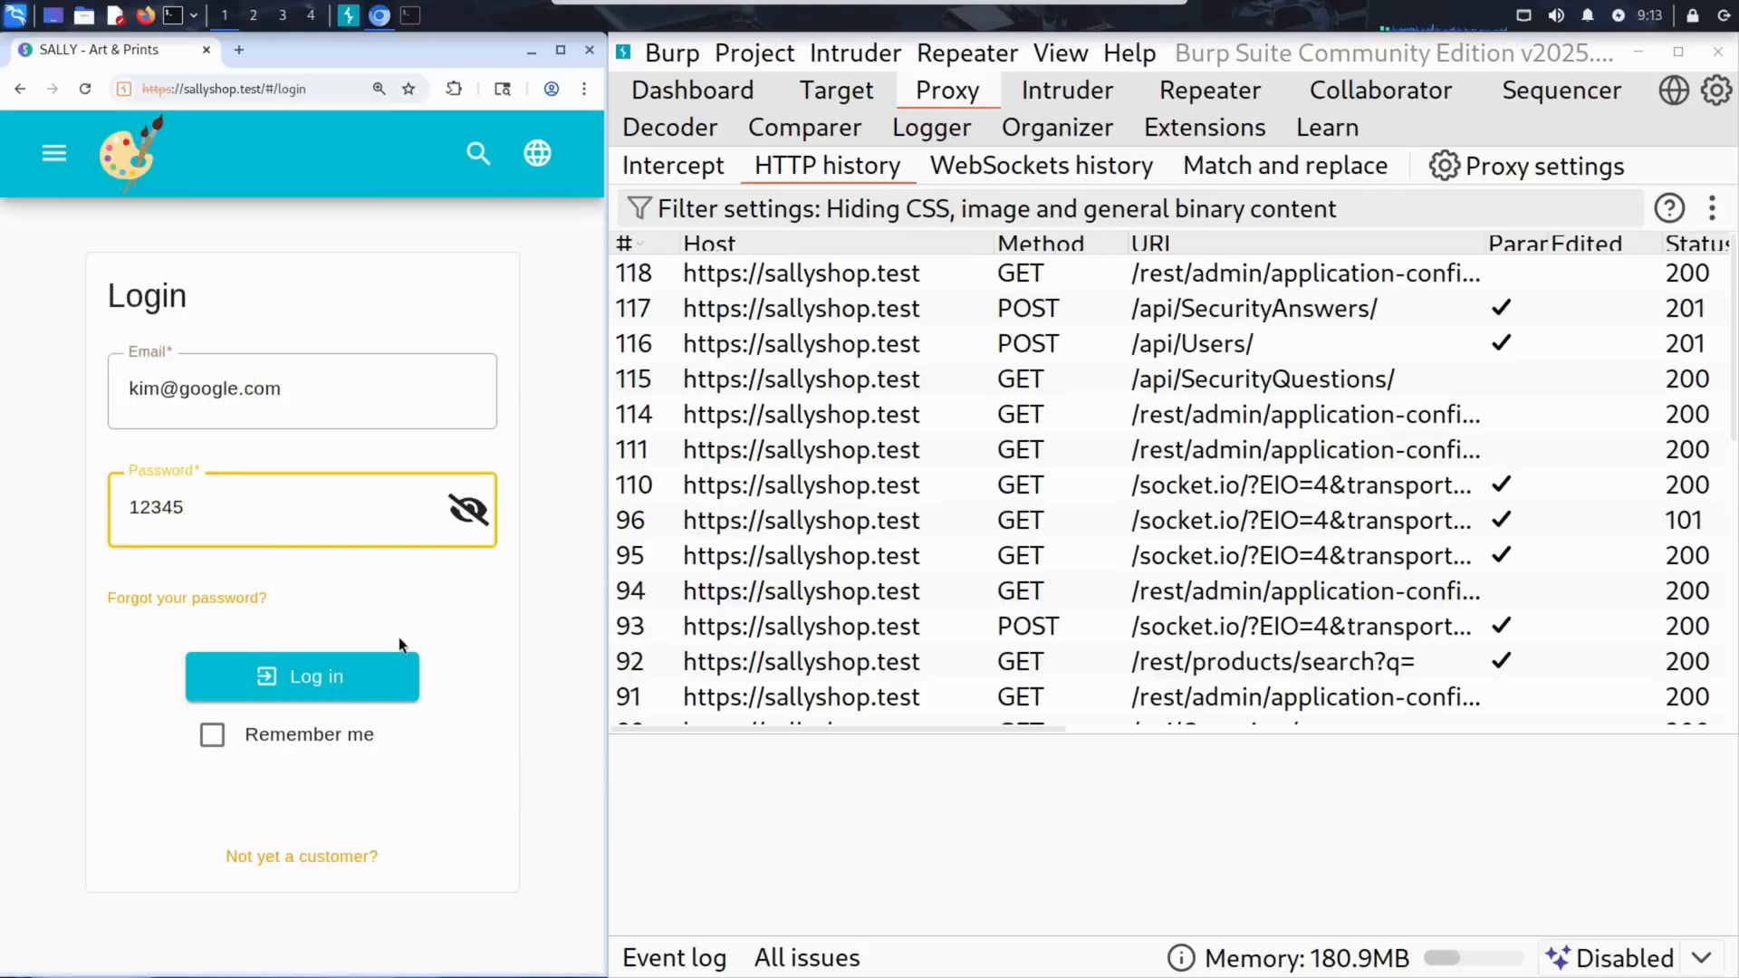
pyautogui.click(343, 681)
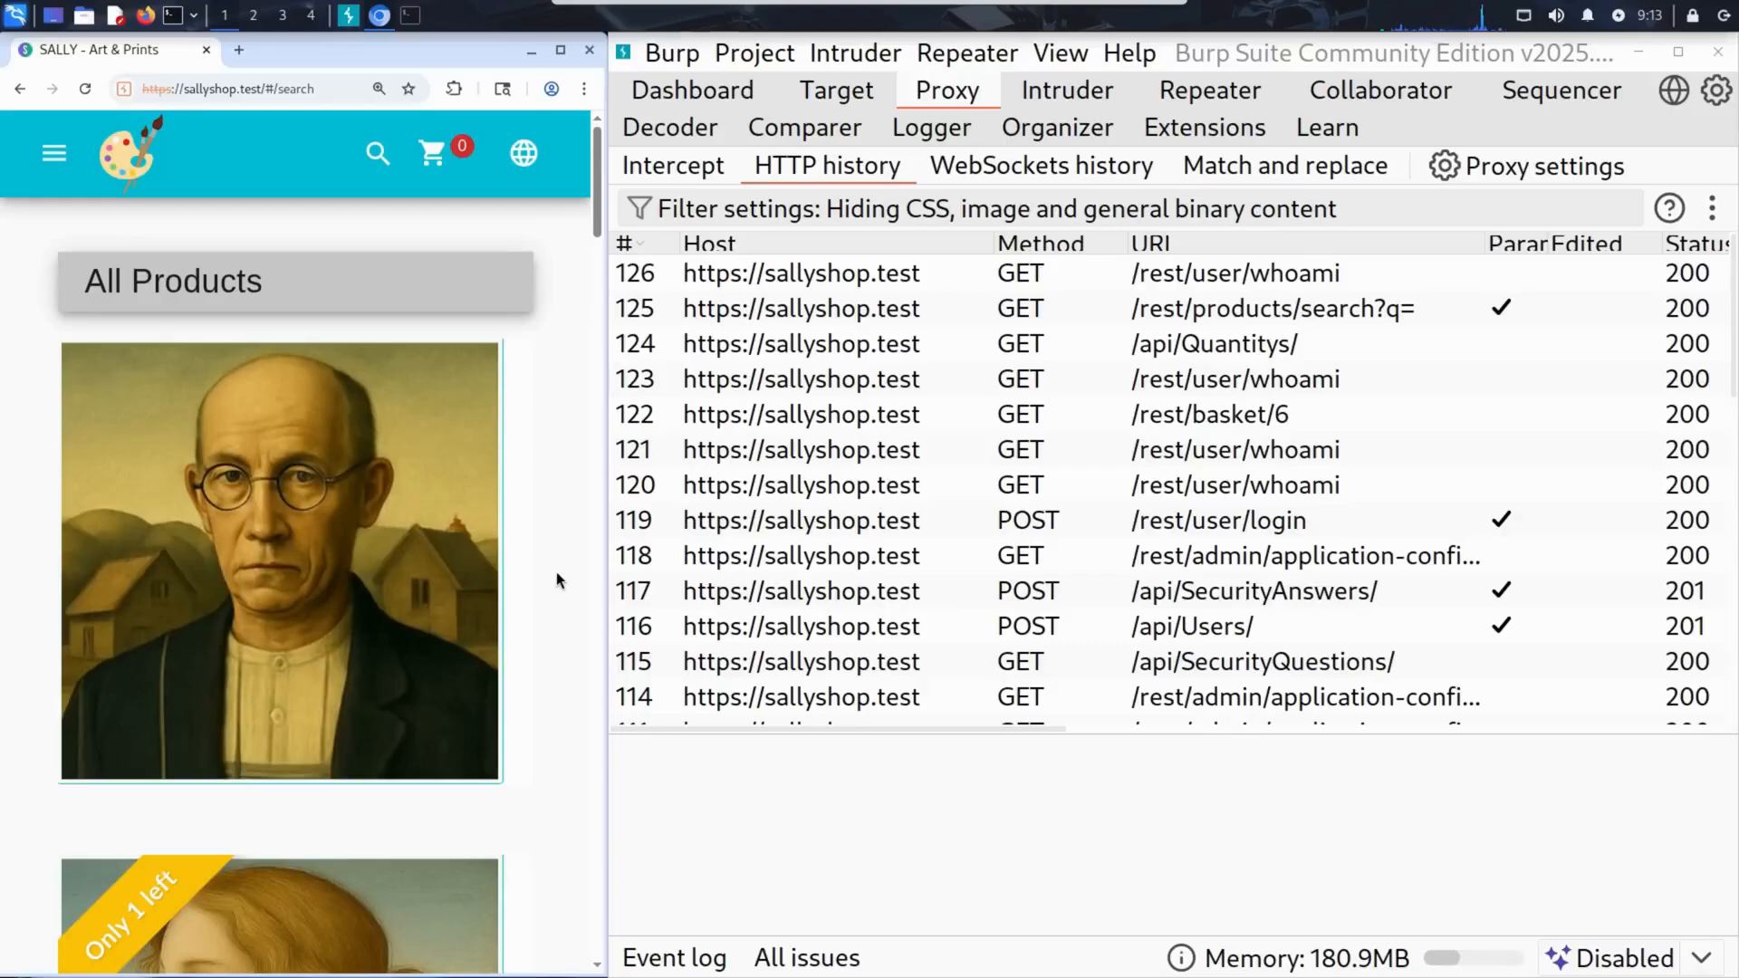
# Maximize the browser window and add The Artisane, The Bishop and The Blacksmith to the basket.
pyautogui.click(556, 50)
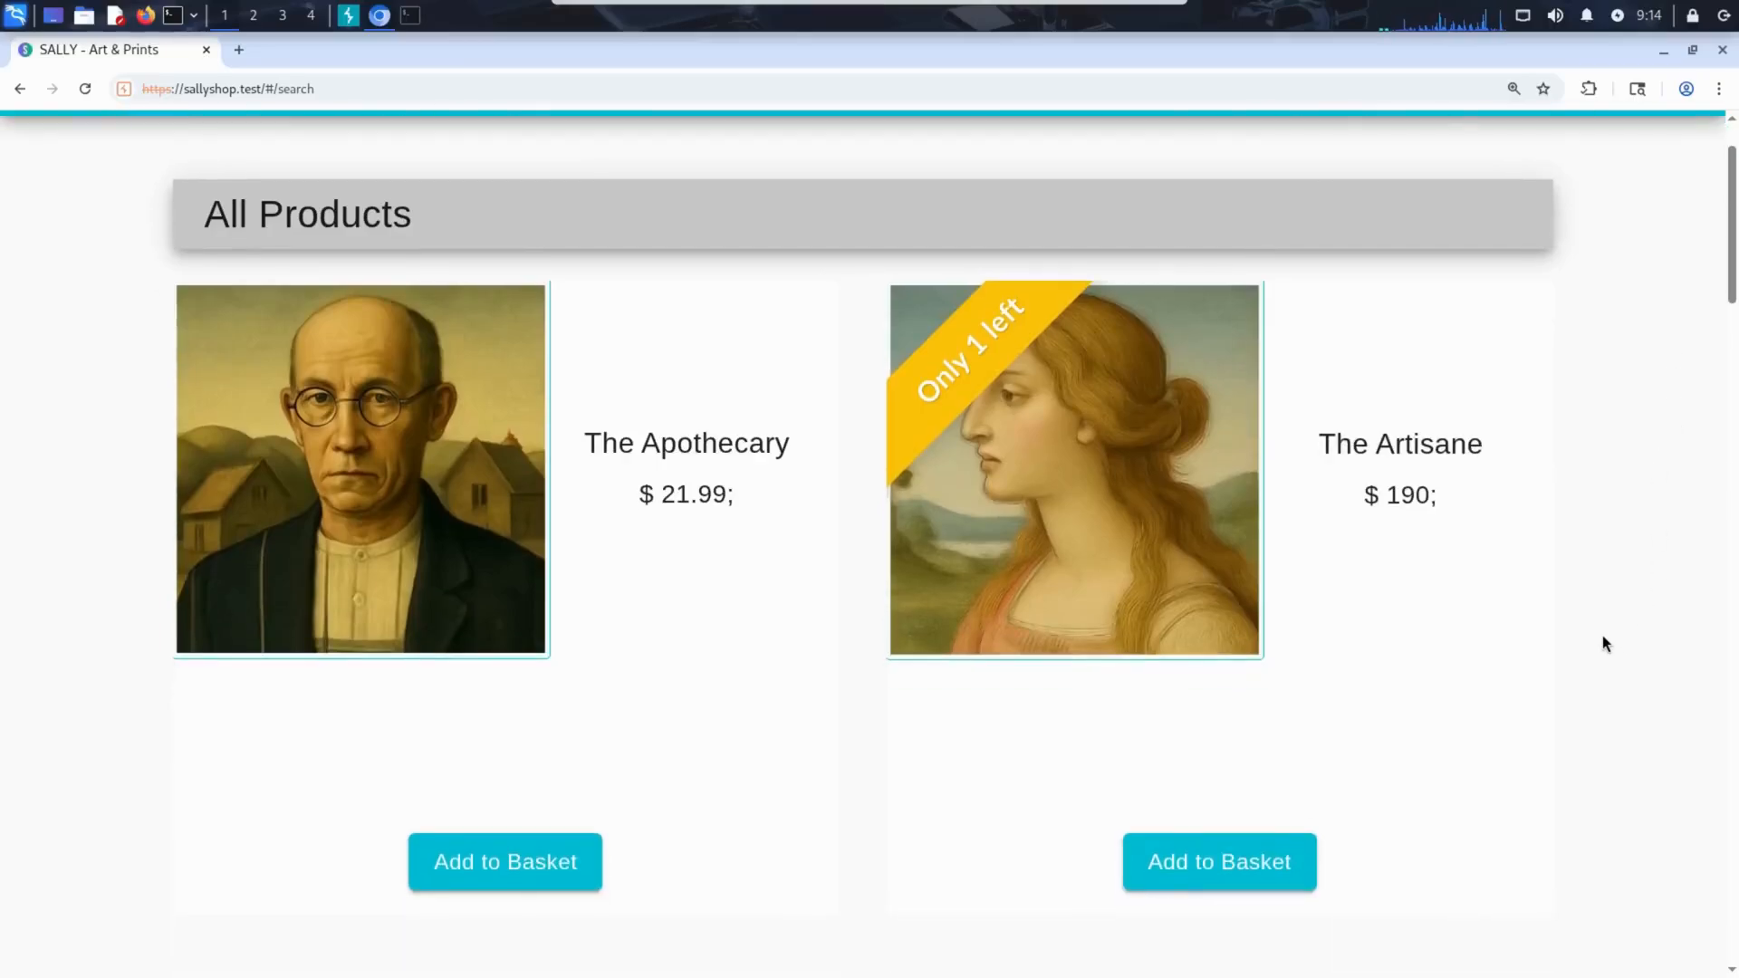
pyautogui.click(1226, 867)
pyautogui.scroll(-1, 1509, 634)
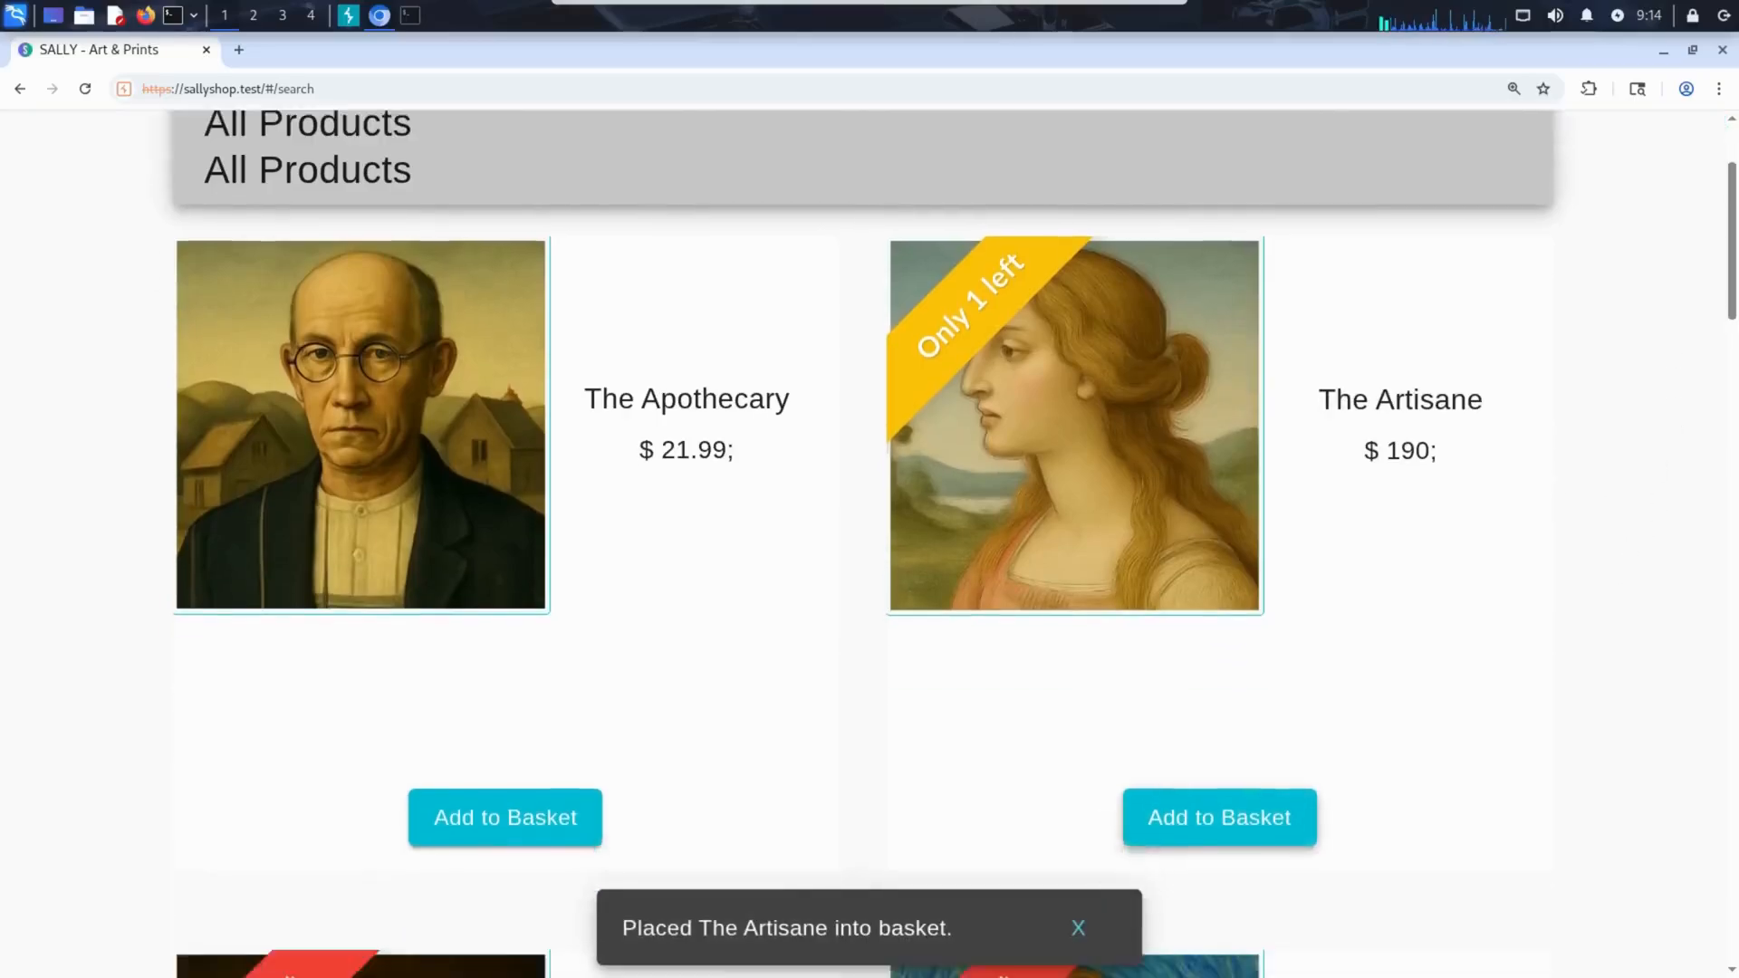
pyautogui.scroll(-10, 1560, 531)
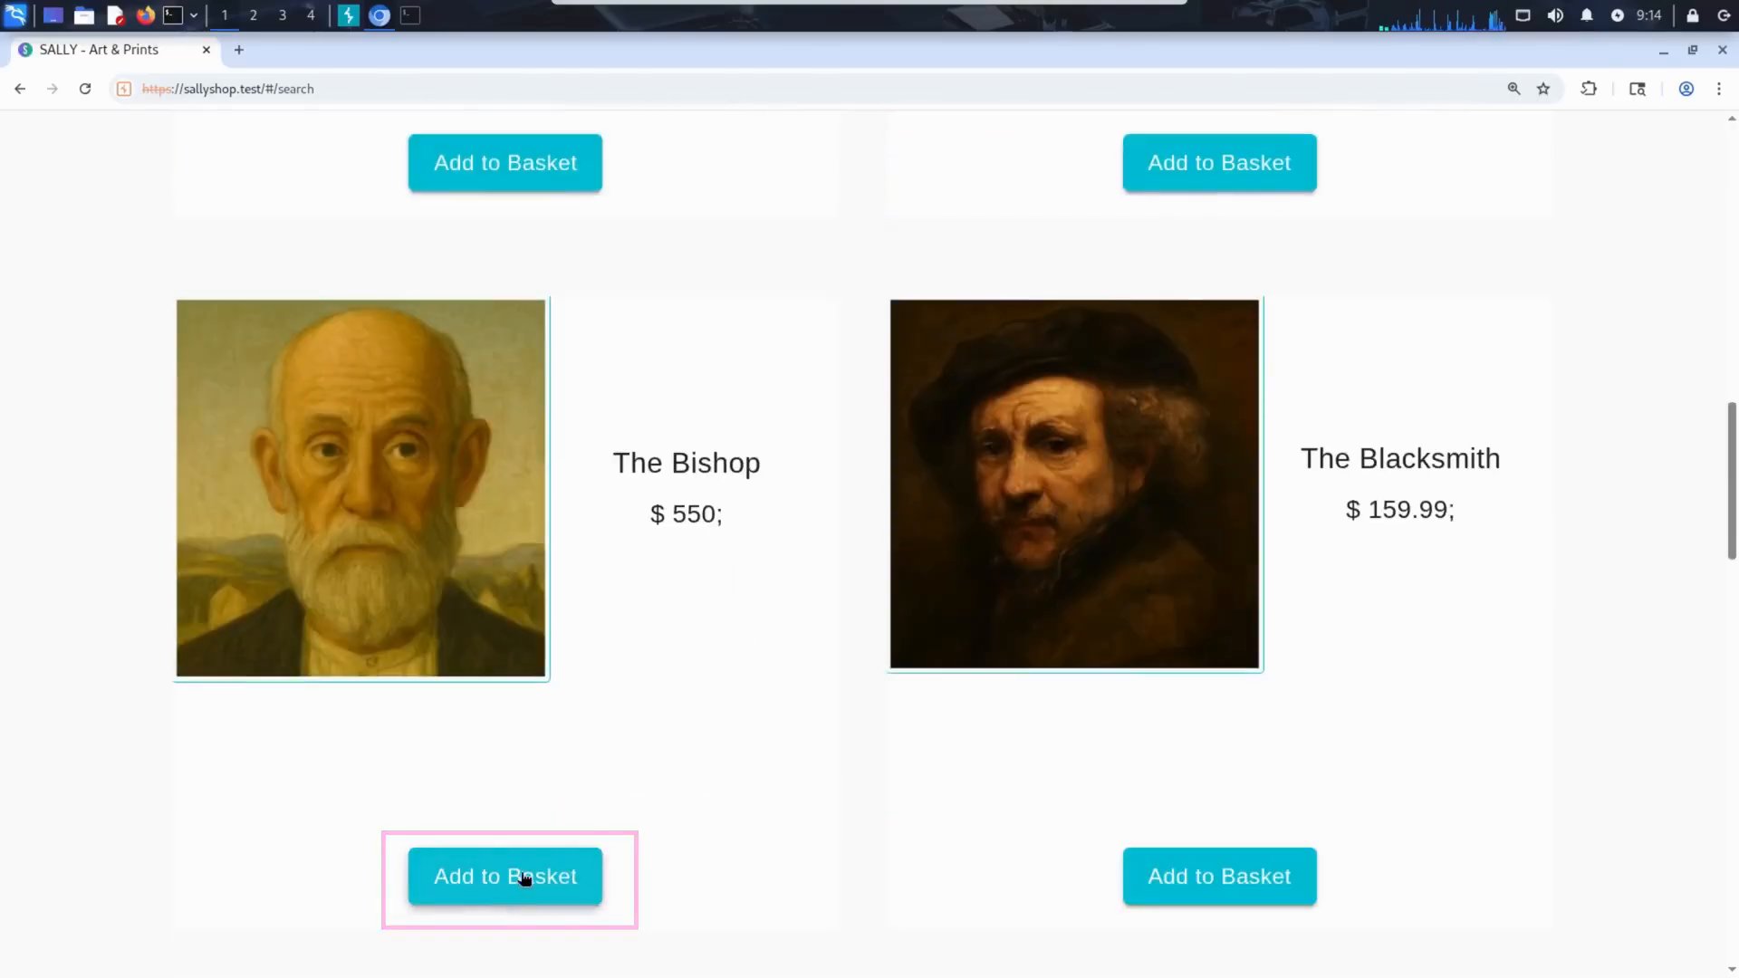
pyautogui.click(524, 877)
pyautogui.scroll(-1, 1017, 620)
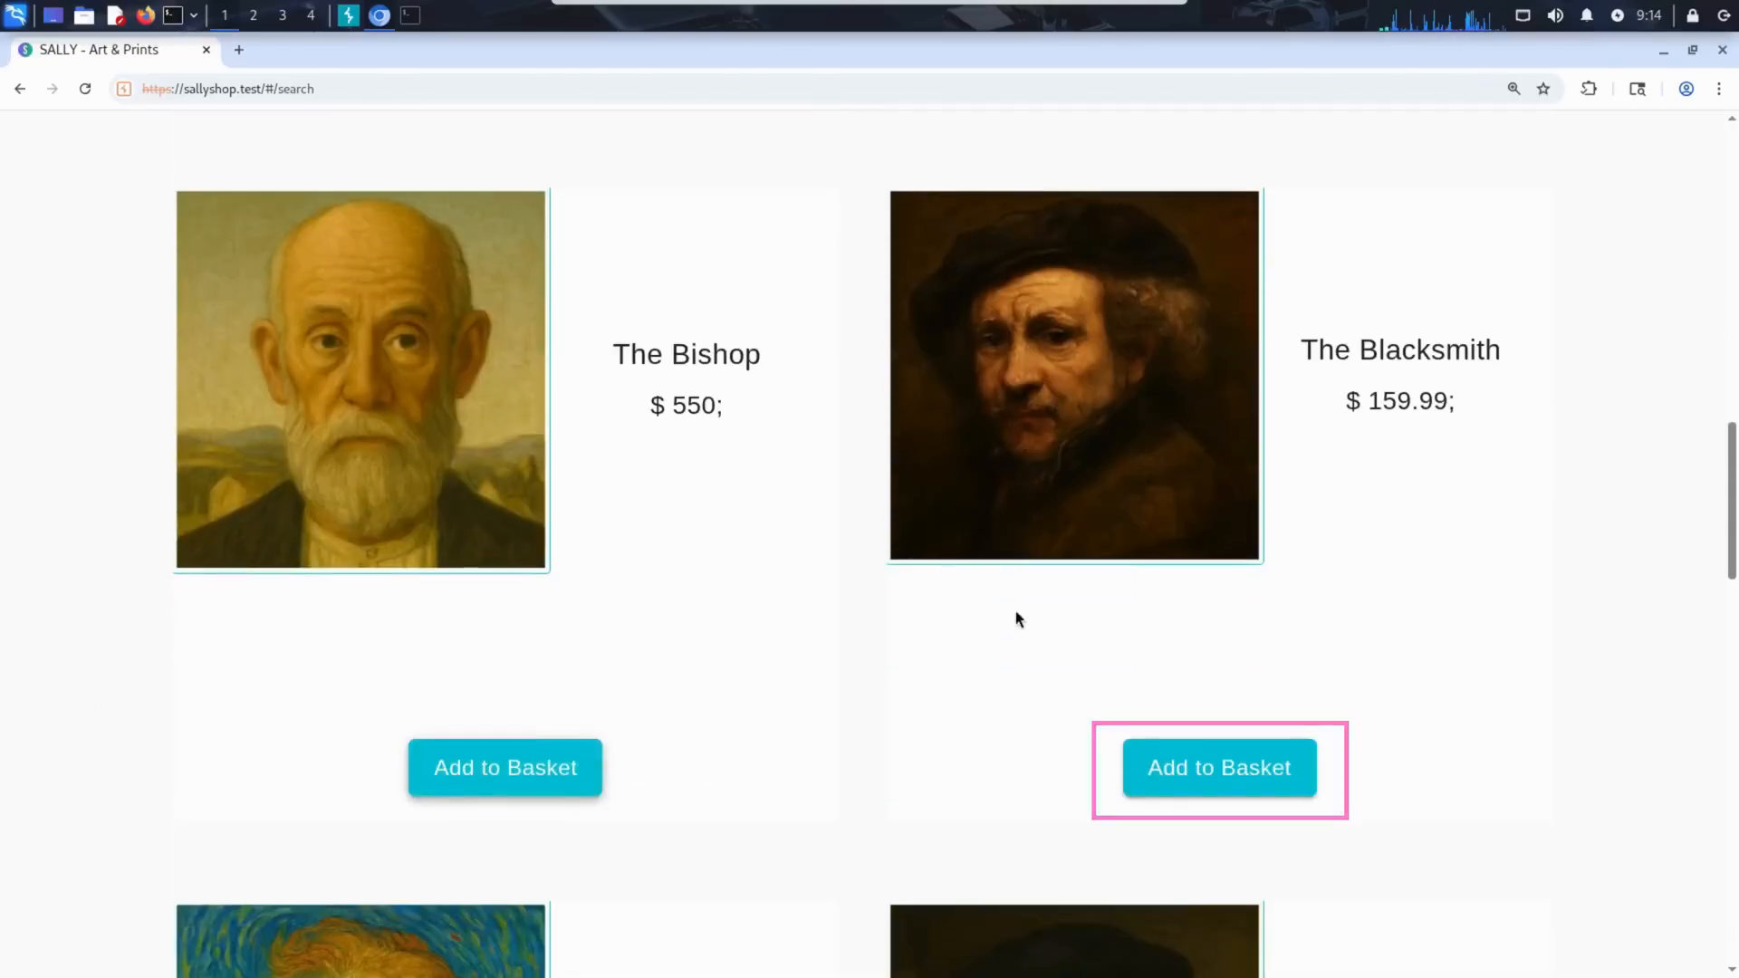
pyautogui.click(1234, 775)
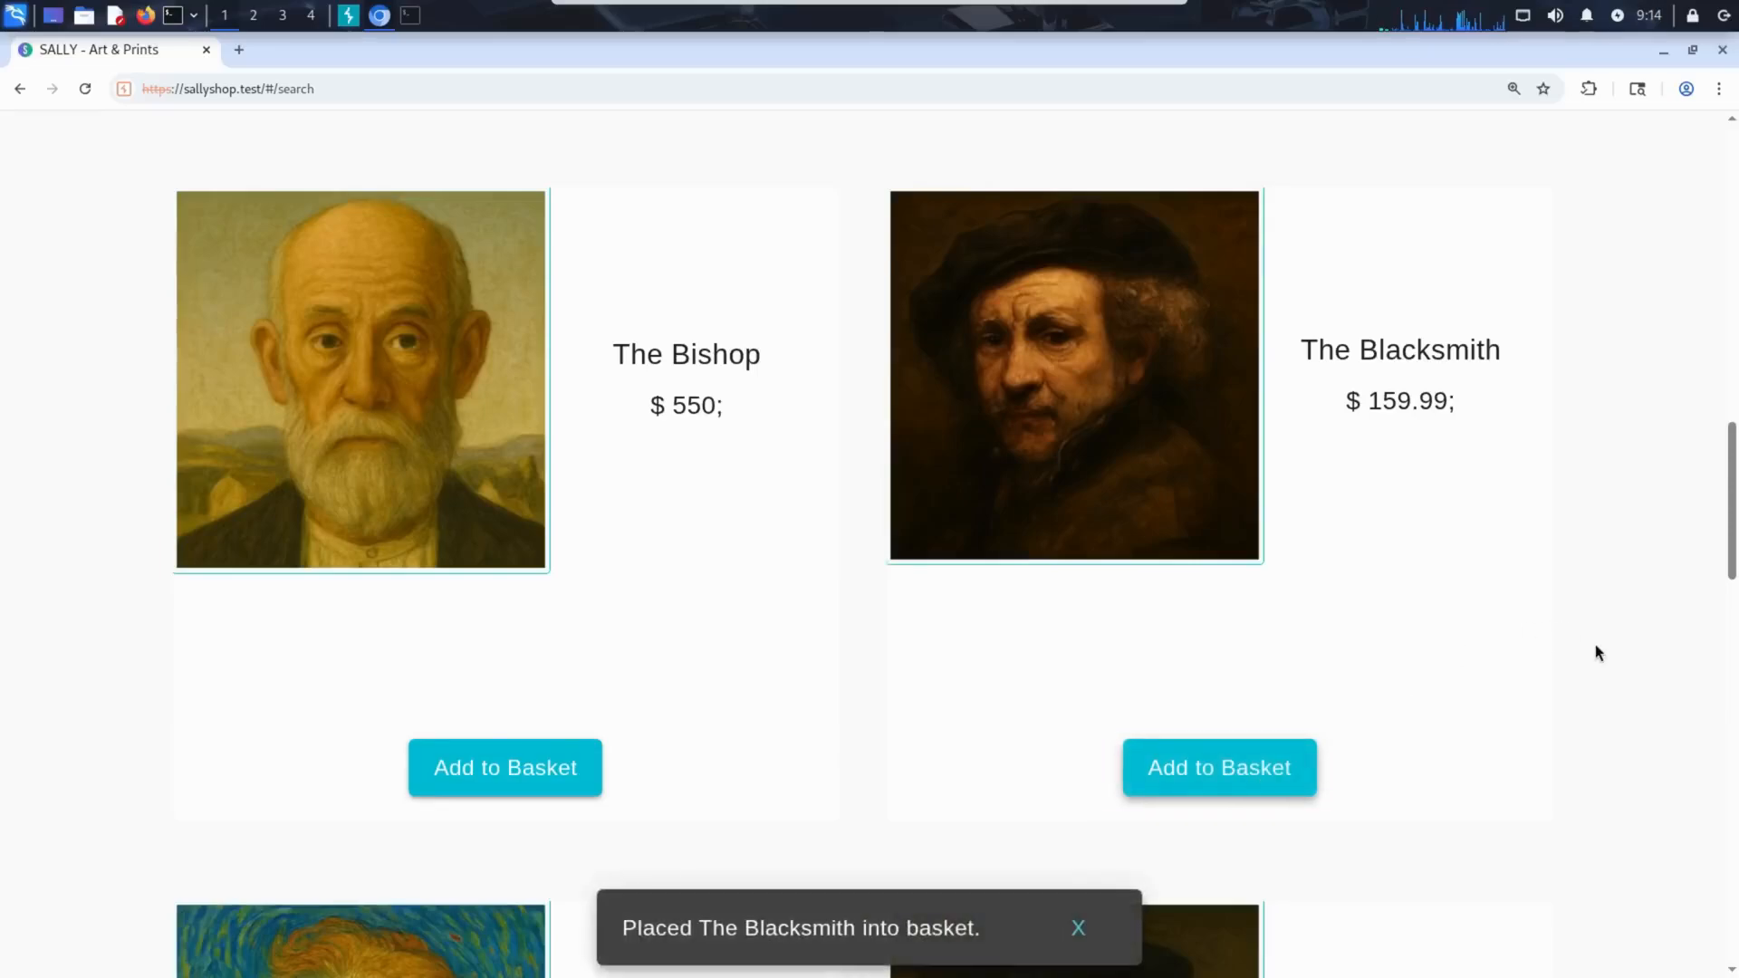
# Open the shopping basket and review its items, quantities and total price.
pyautogui.scroll(15, 1583, 621)
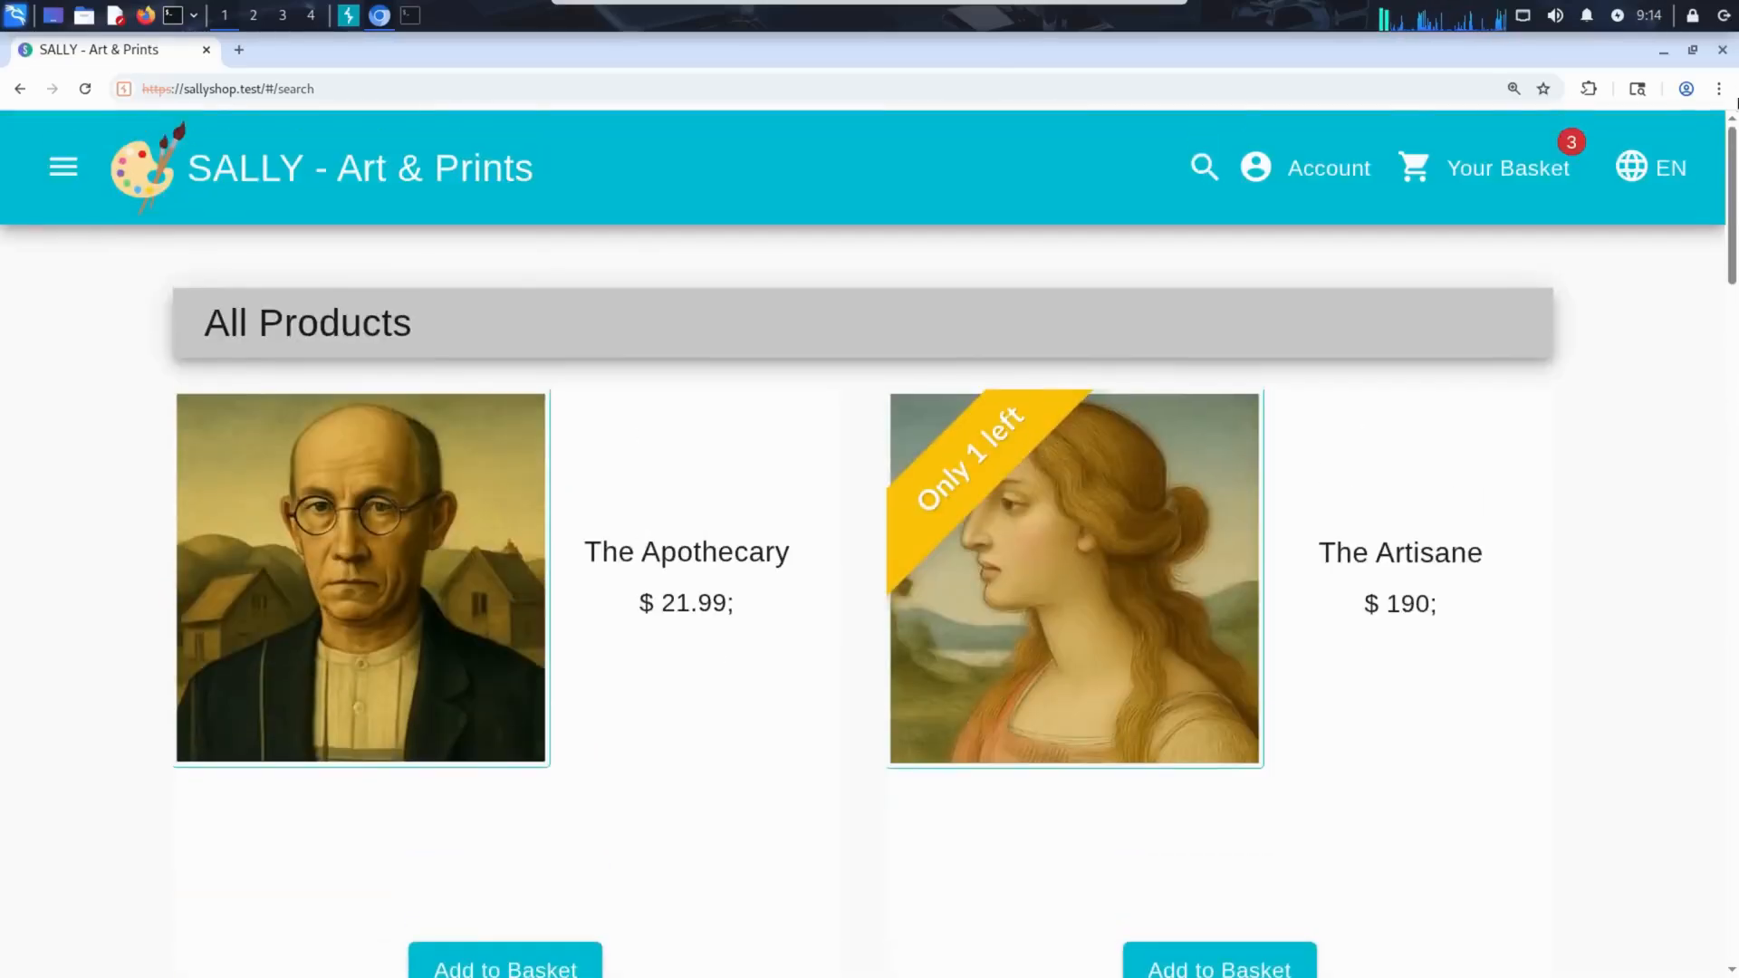
pyautogui.click(1531, 168)
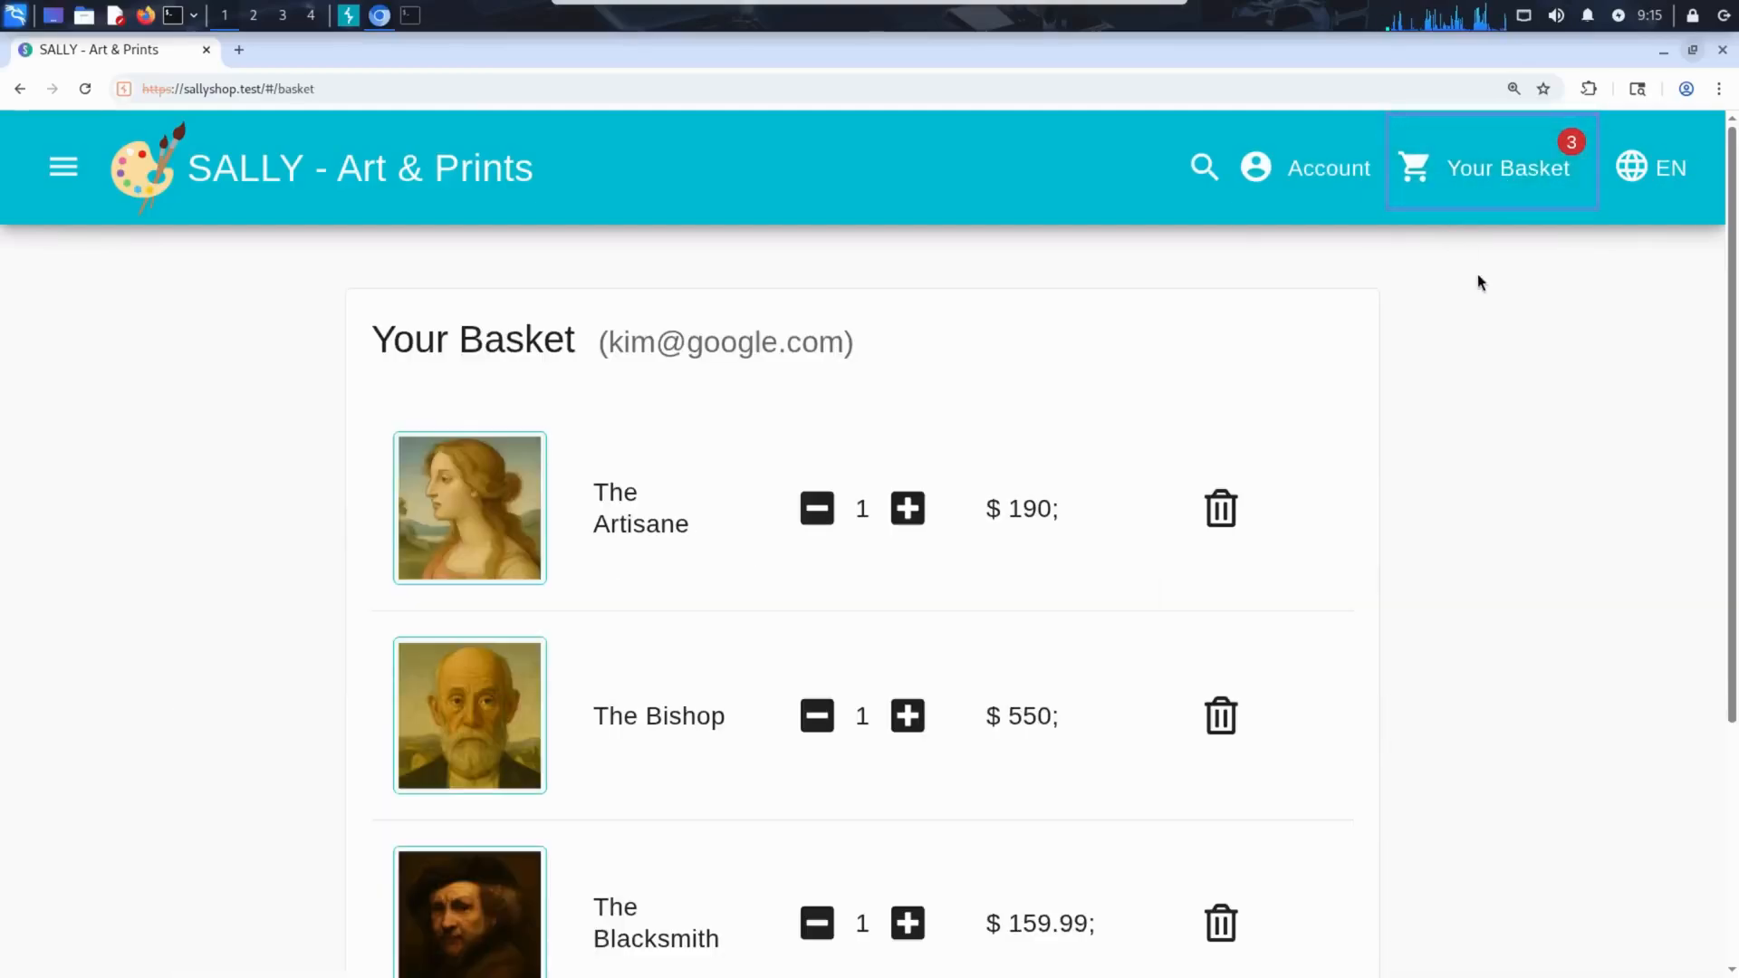
pyautogui.scroll(-2, 1476, 481)
pyautogui.scroll(-3, 1475, 482)
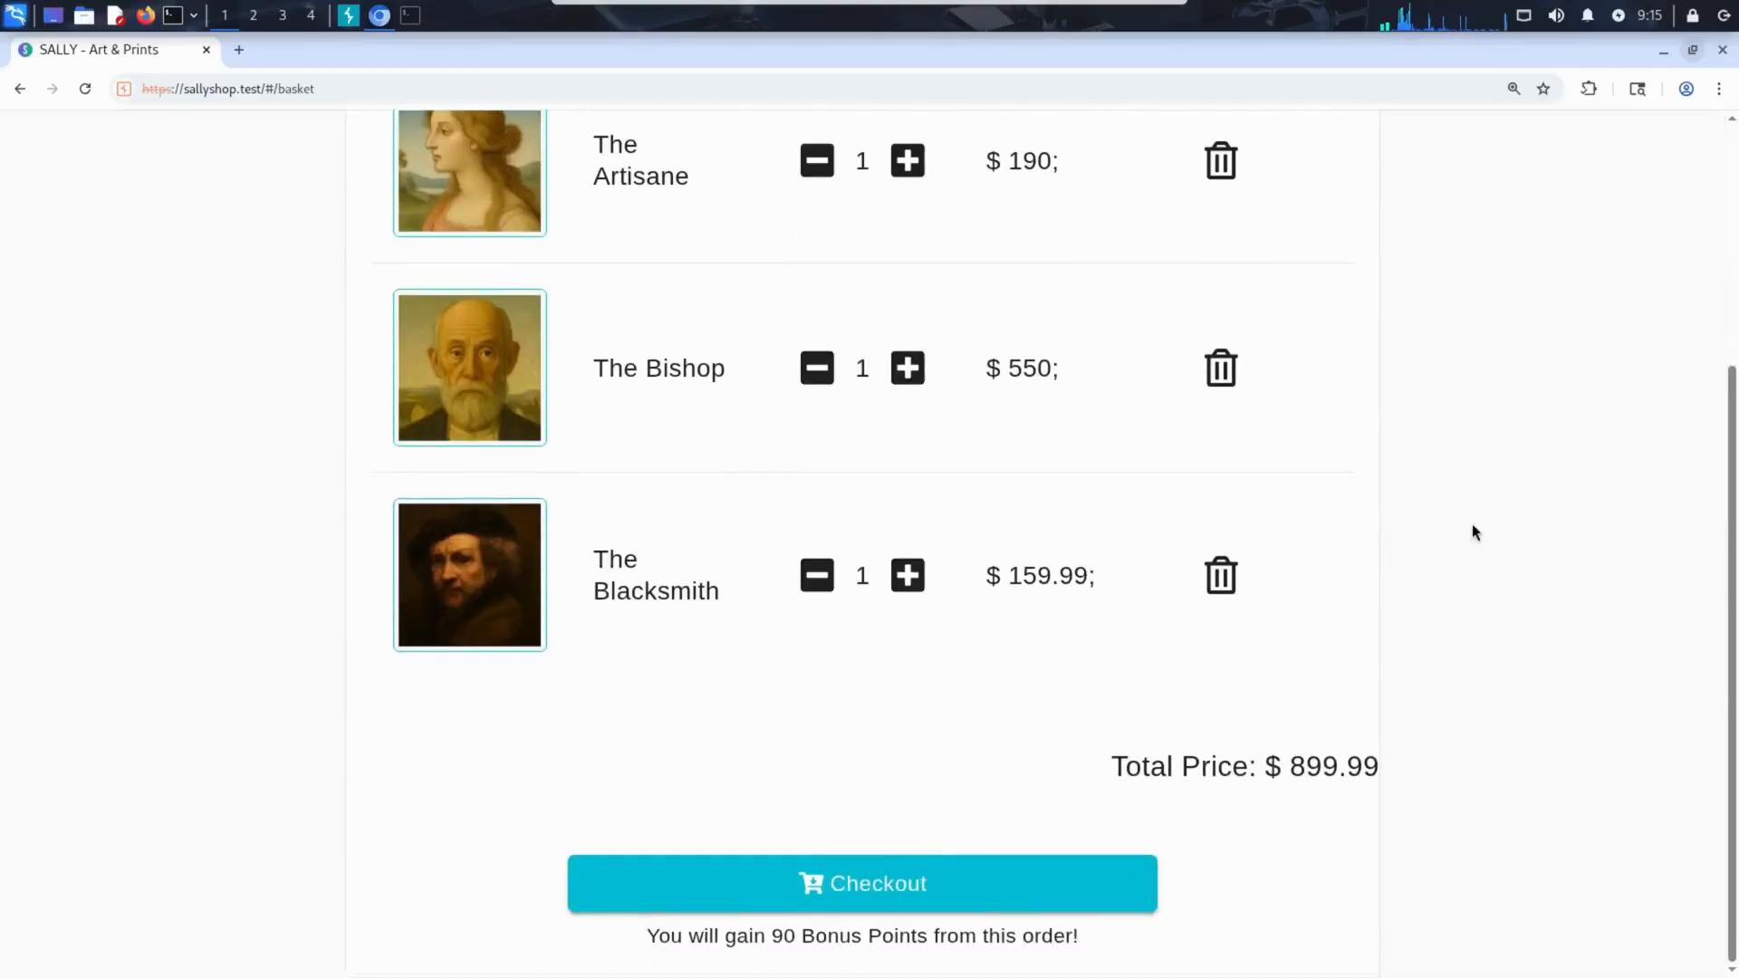
pyautogui.scroll(1, 1467, 542)
pyautogui.scroll(1, 1465, 533)
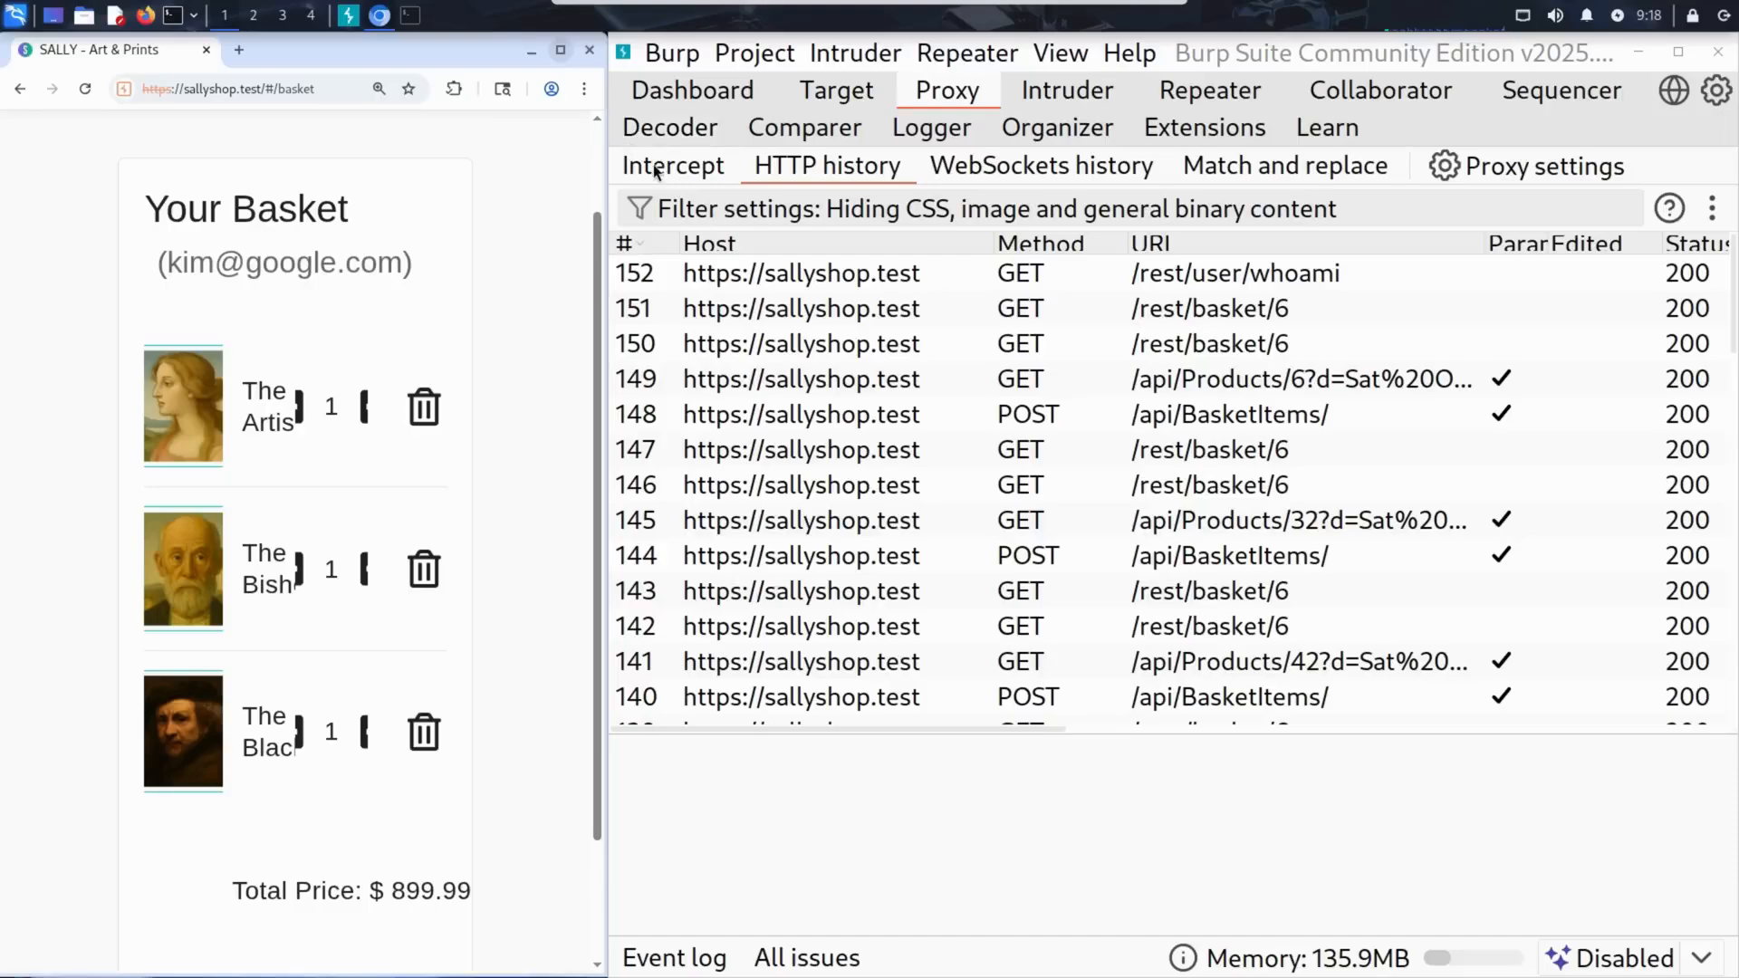
# Turn on Burp's proxy interception and reload the basket page in the browser.
pyautogui.click(654, 171)
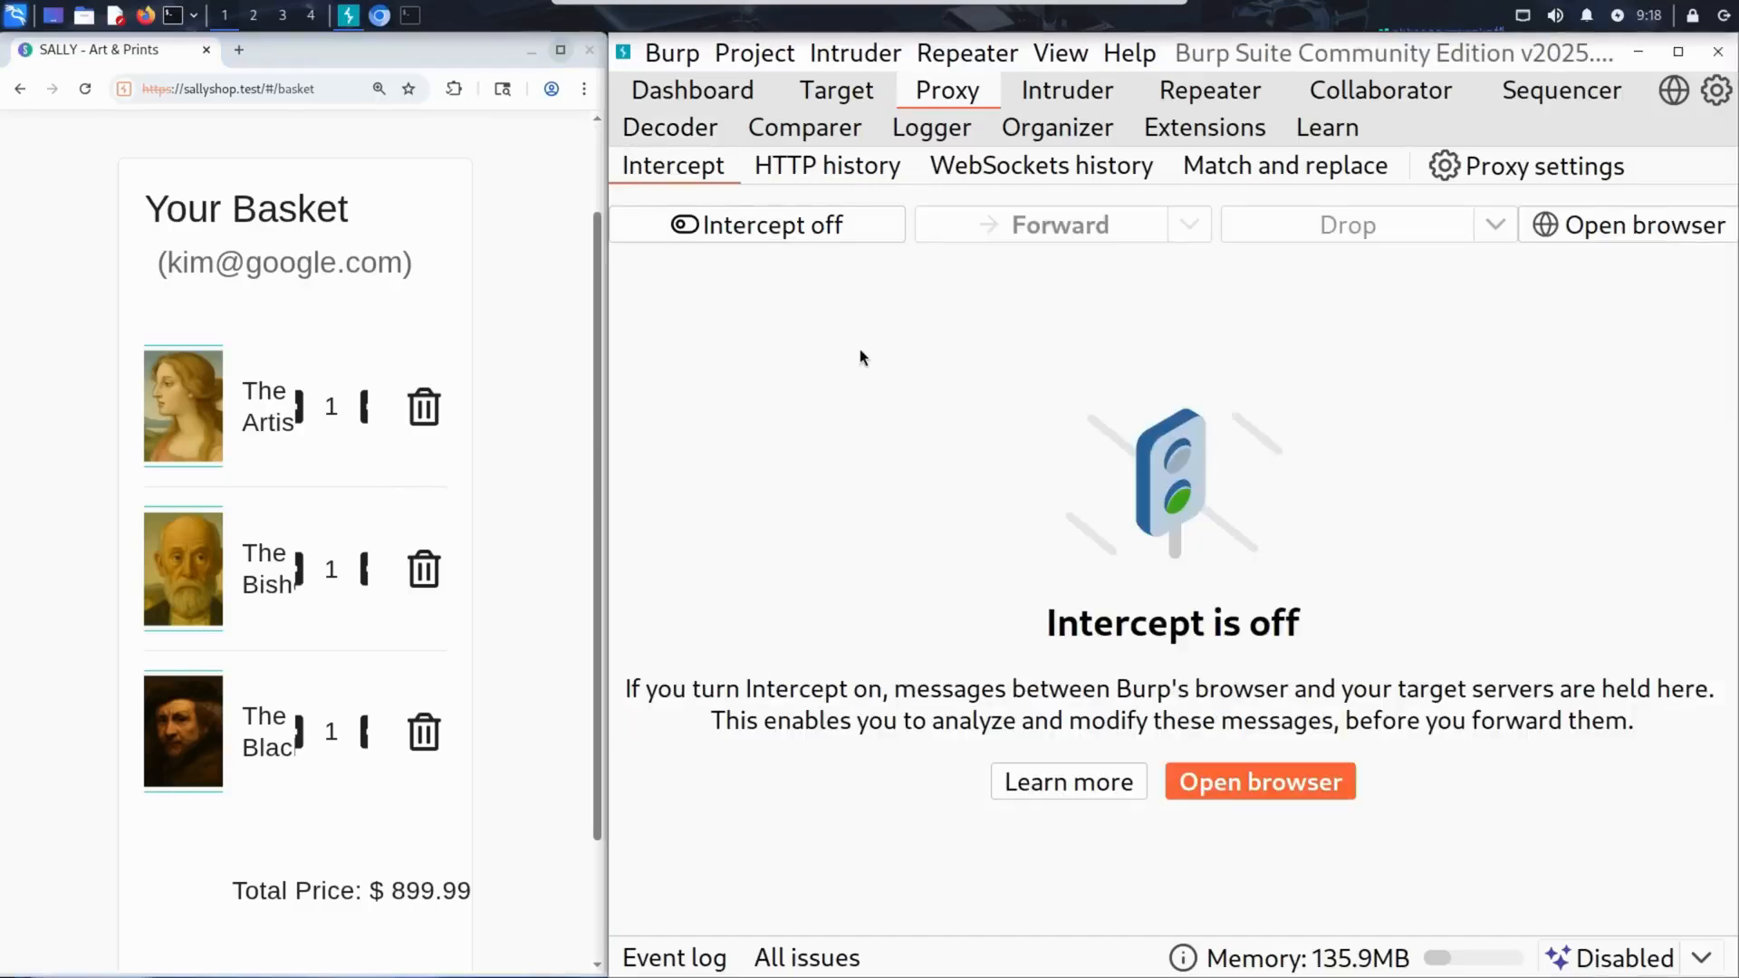
pyautogui.click(813, 231)
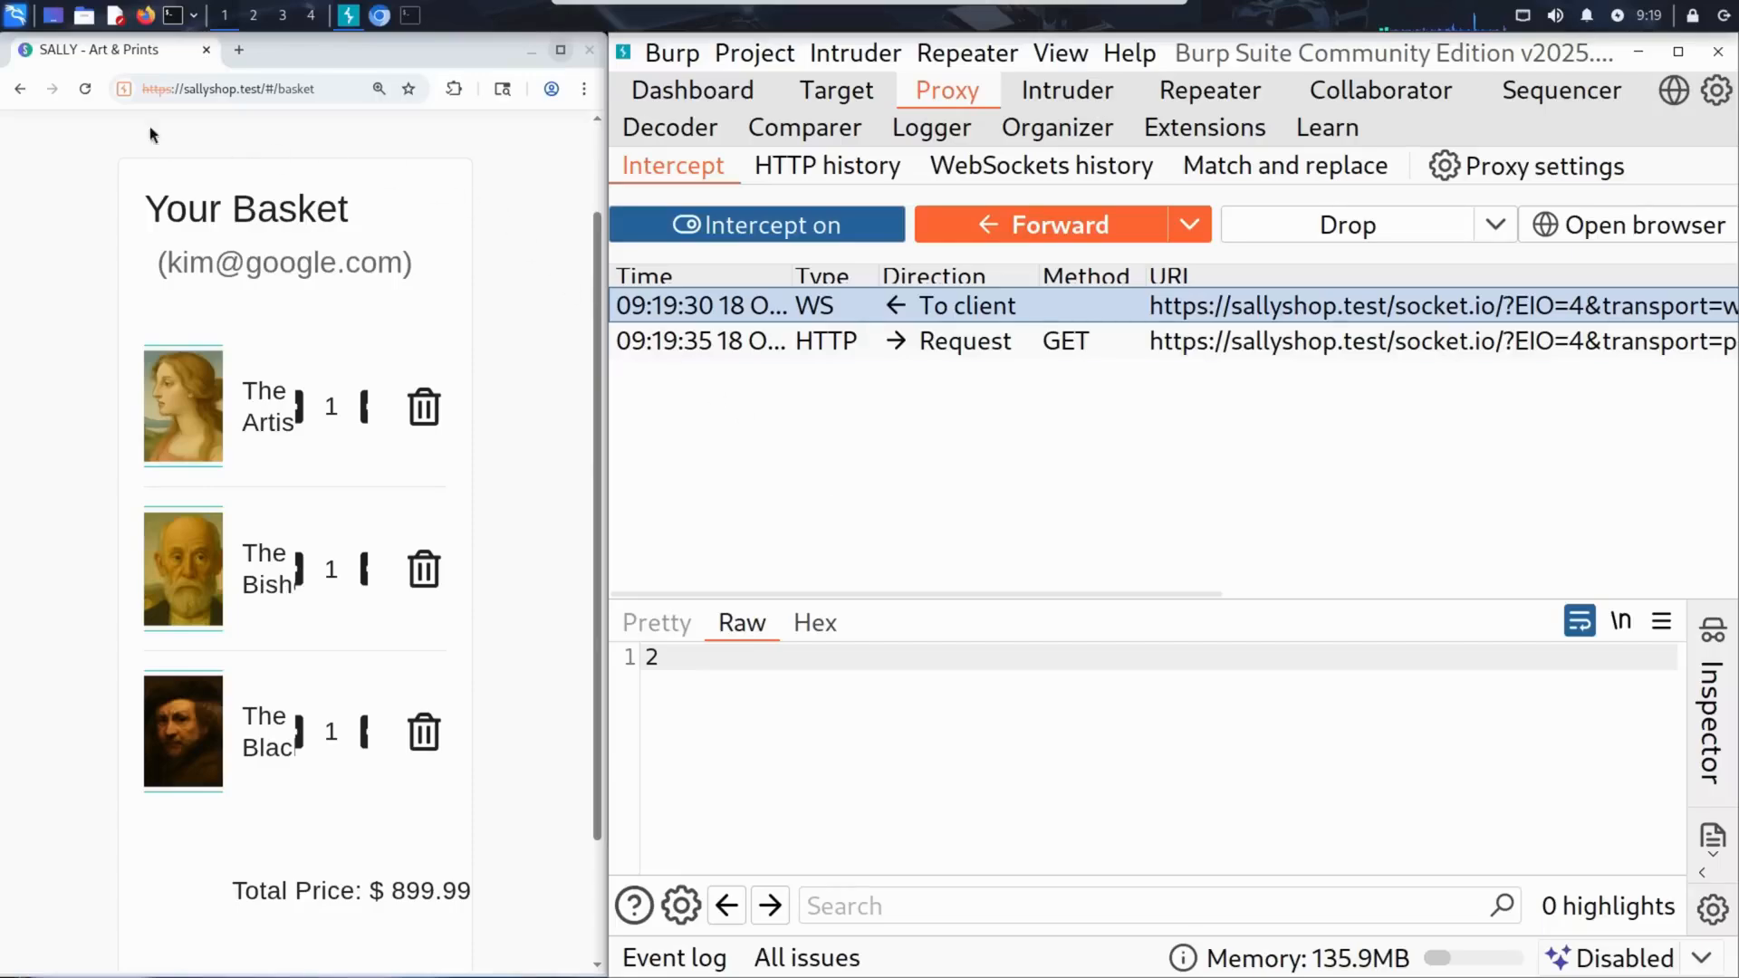
pyautogui.click(87, 94)
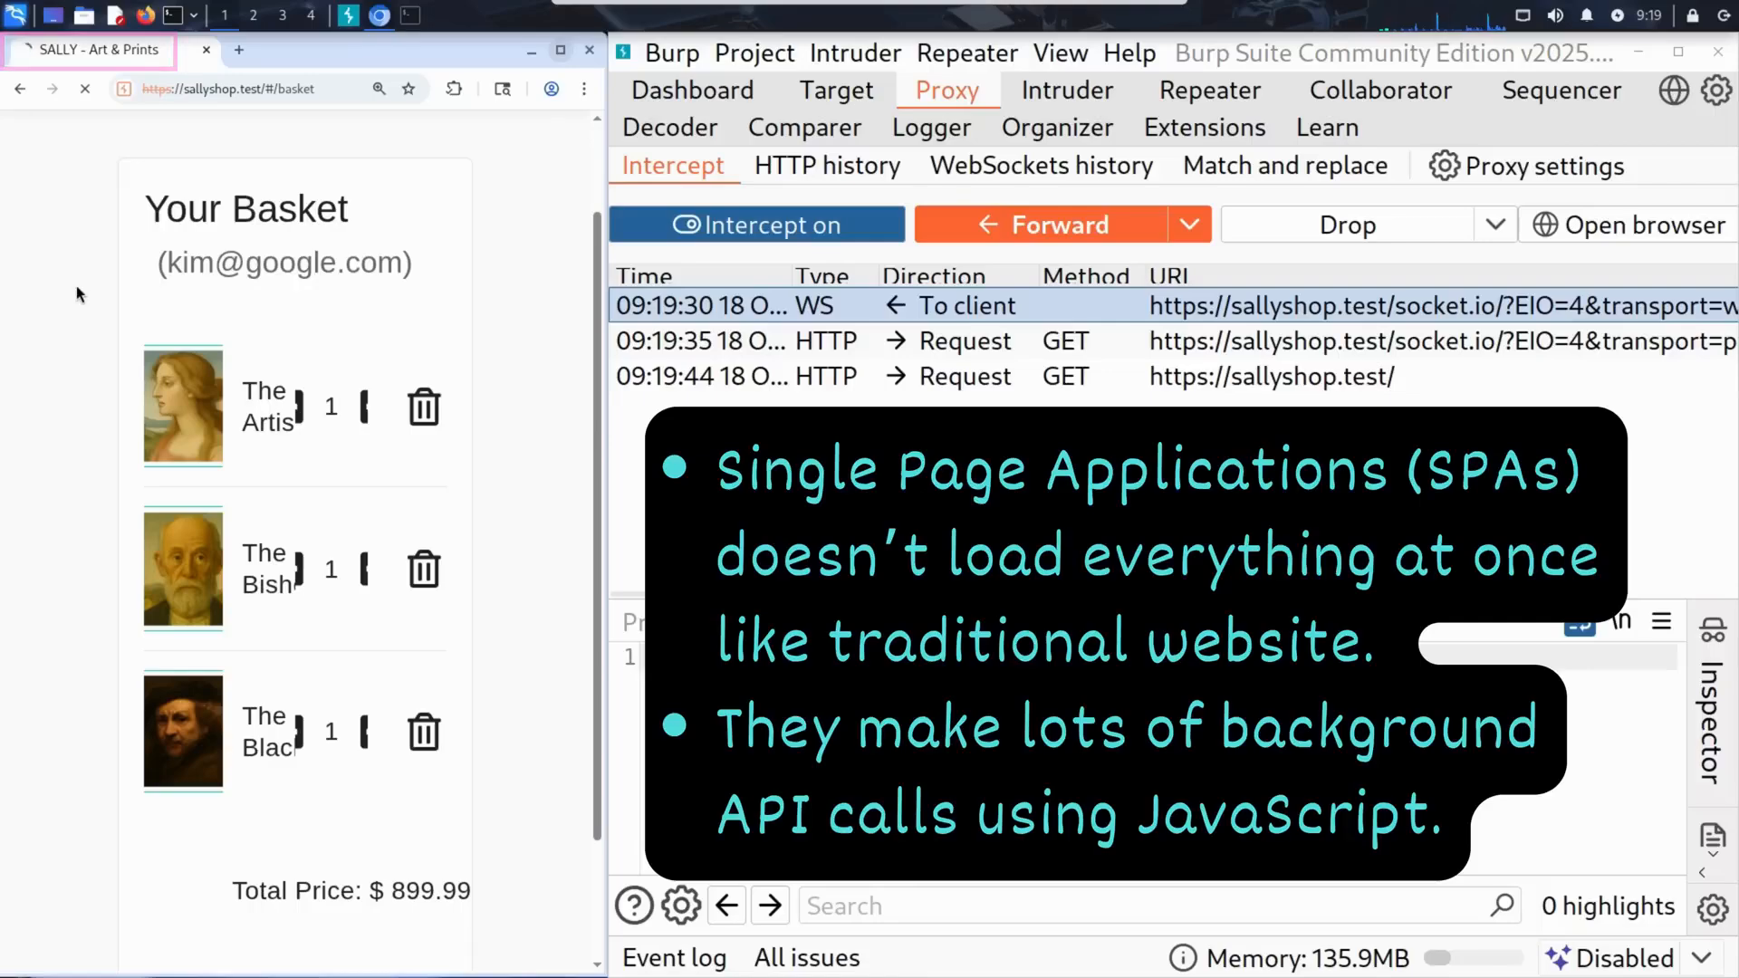
# Add the held socket.io GET request to the selection of intercepted messages.
pyautogui.click(956, 346)
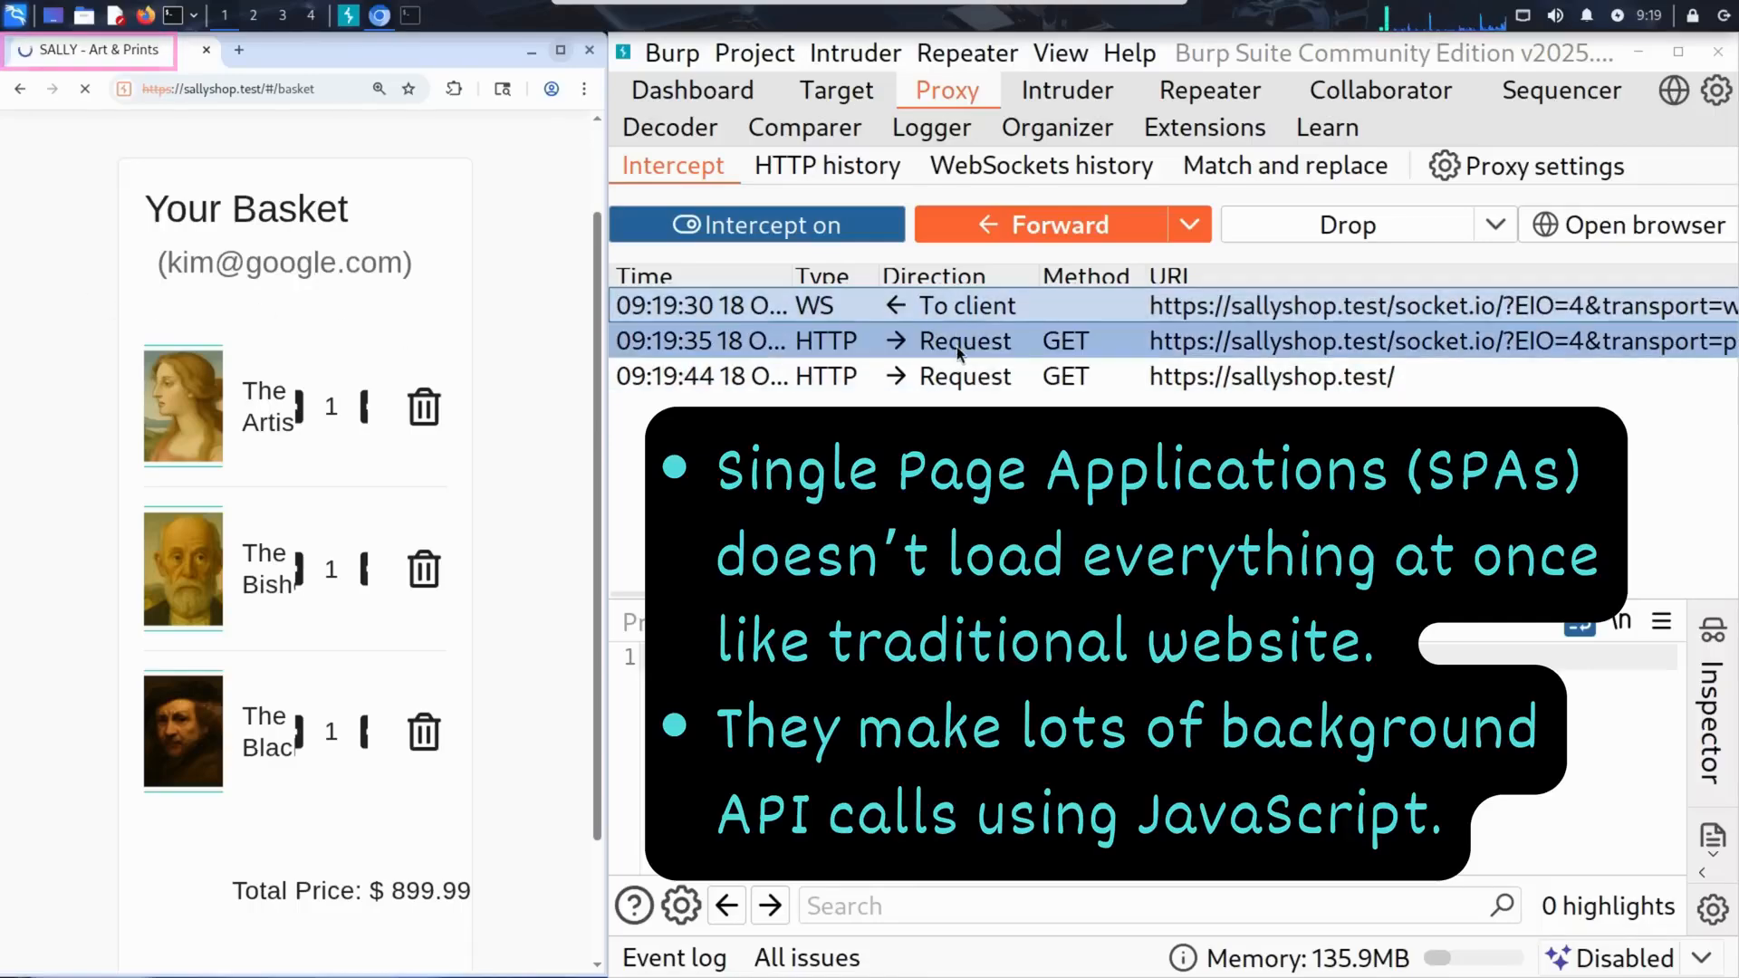
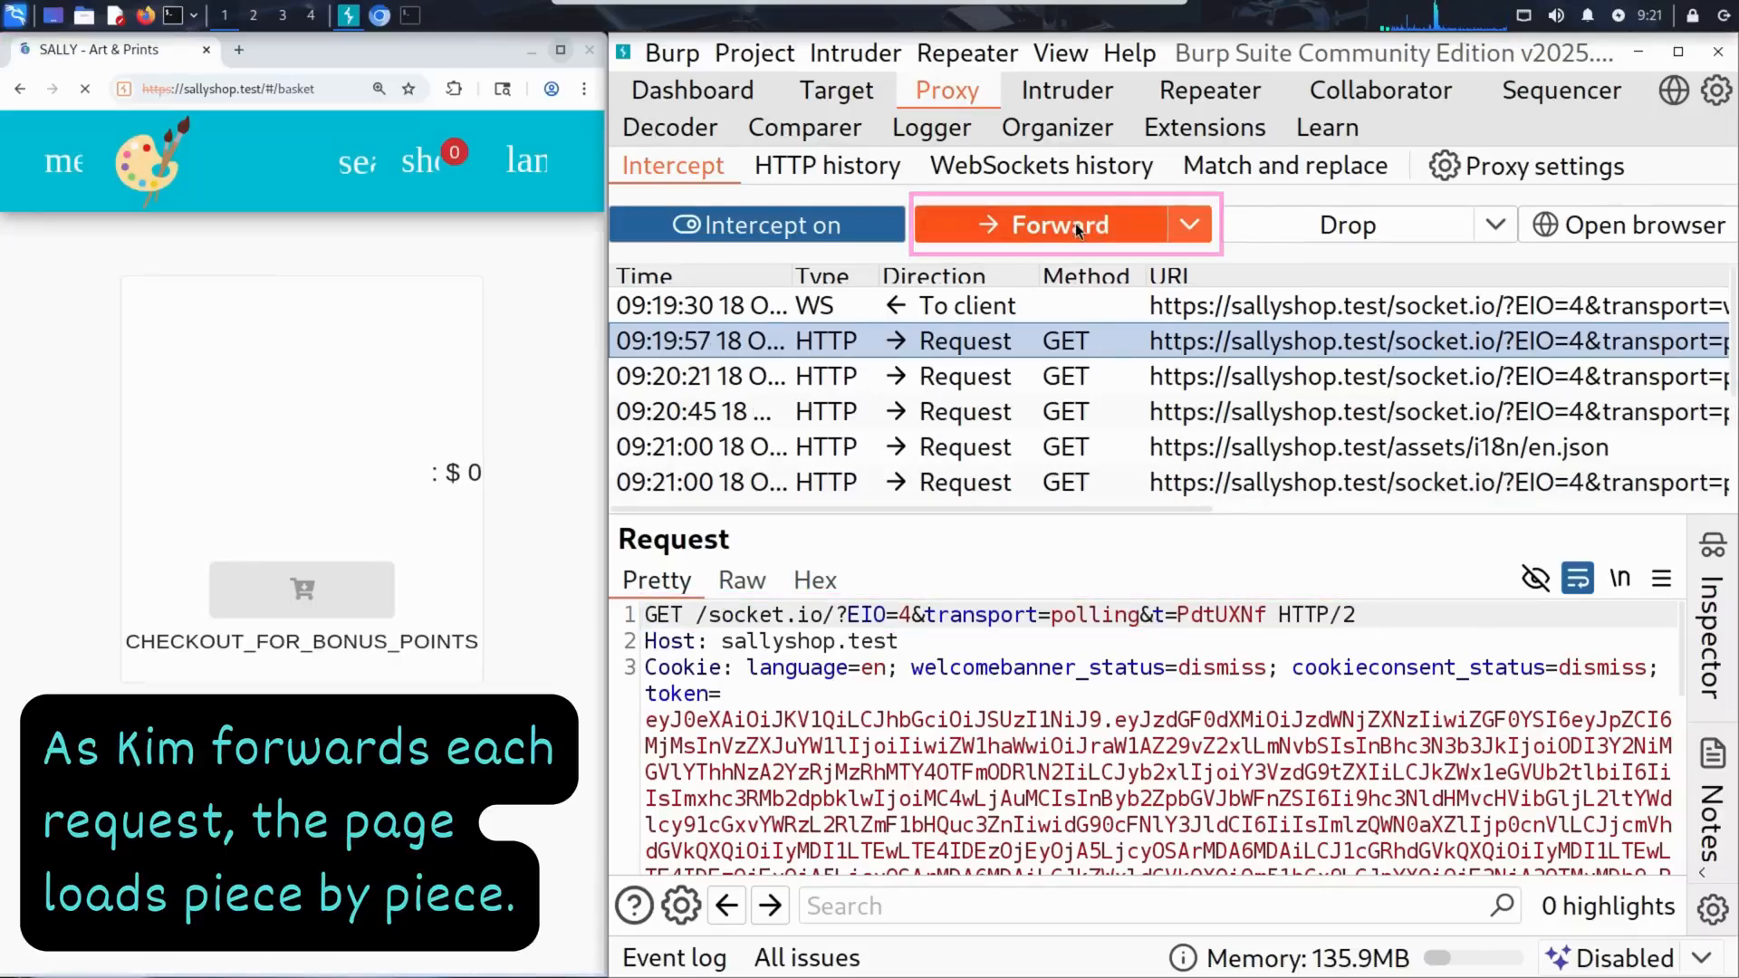
# Forward the held socket.io, en.json, application-version, application-configuration, whoami and languages requests one by one, stopping at GET /rest/basket/6.
pyautogui.click(1074, 223)
pyautogui.click(1077, 225)
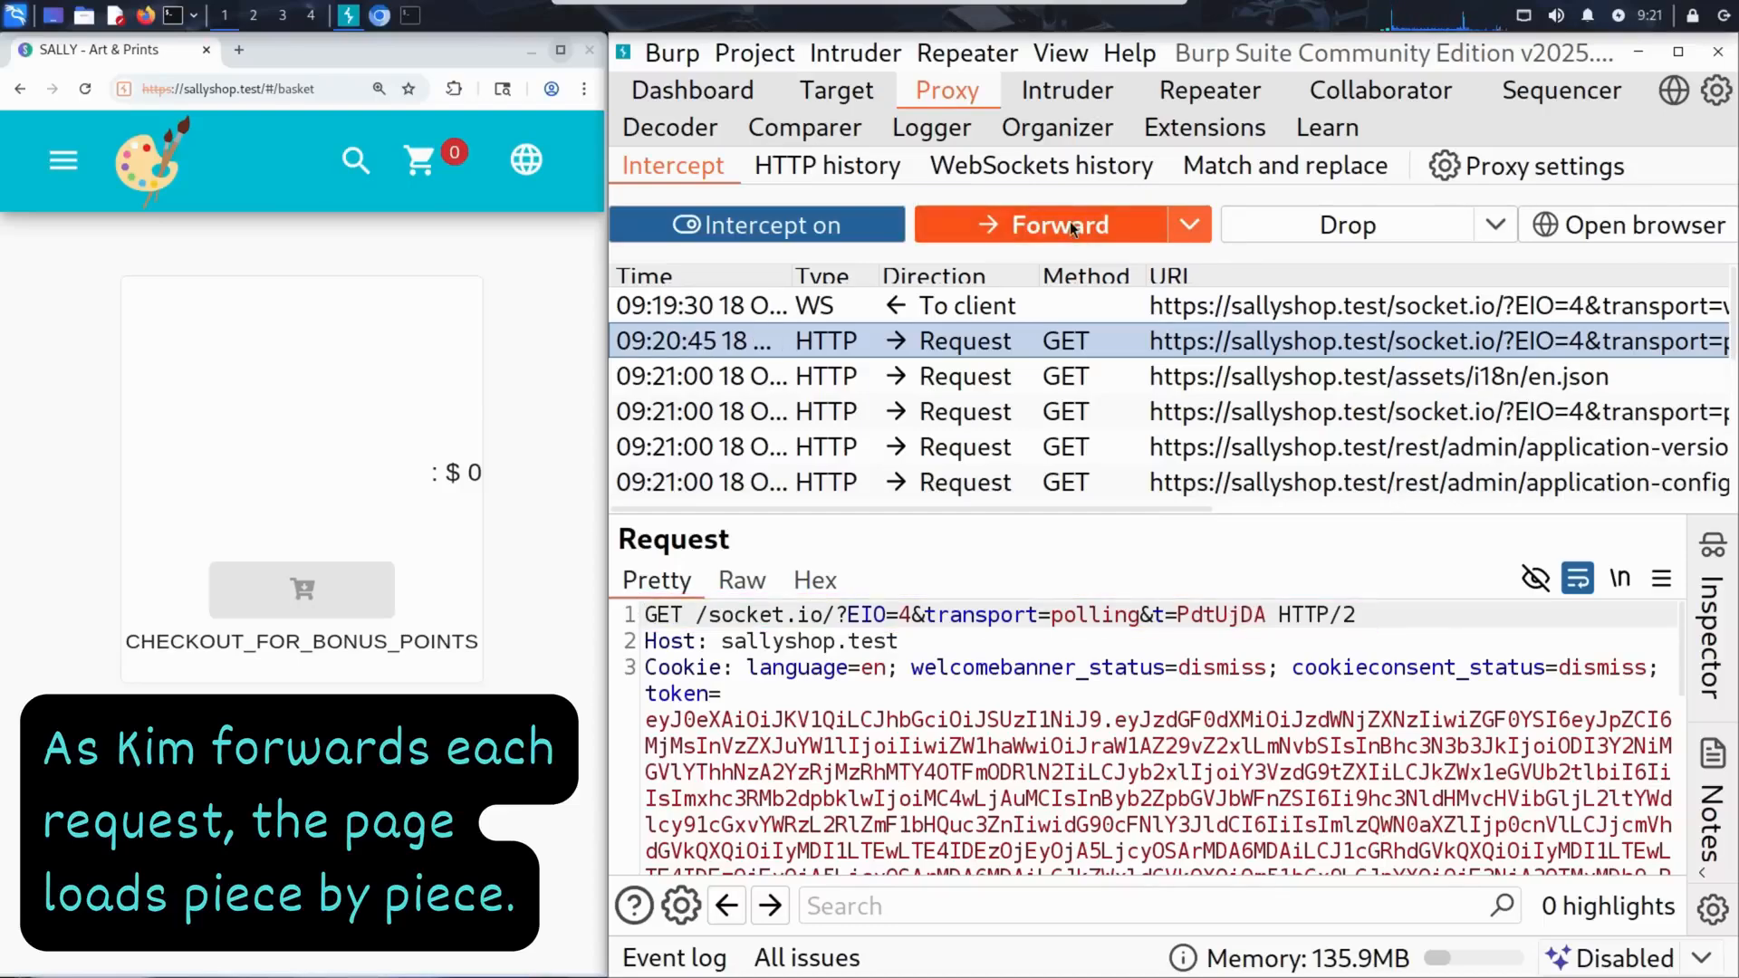
pyautogui.click(1068, 221)
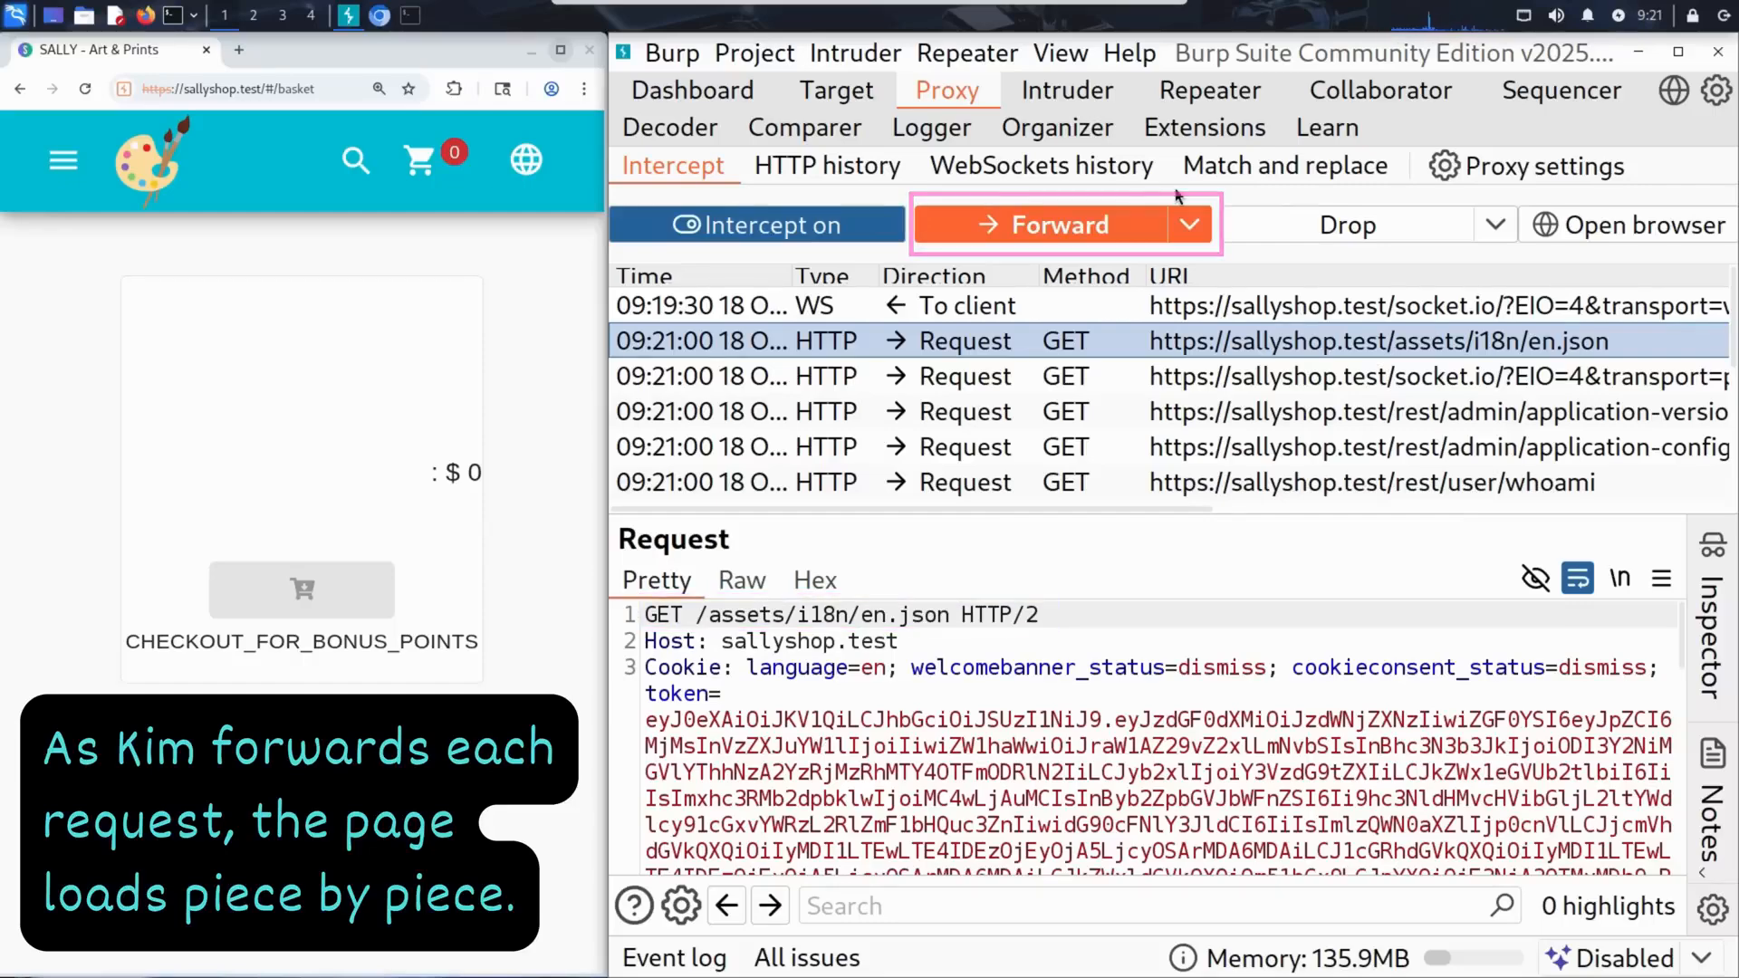
pyautogui.click(1078, 229)
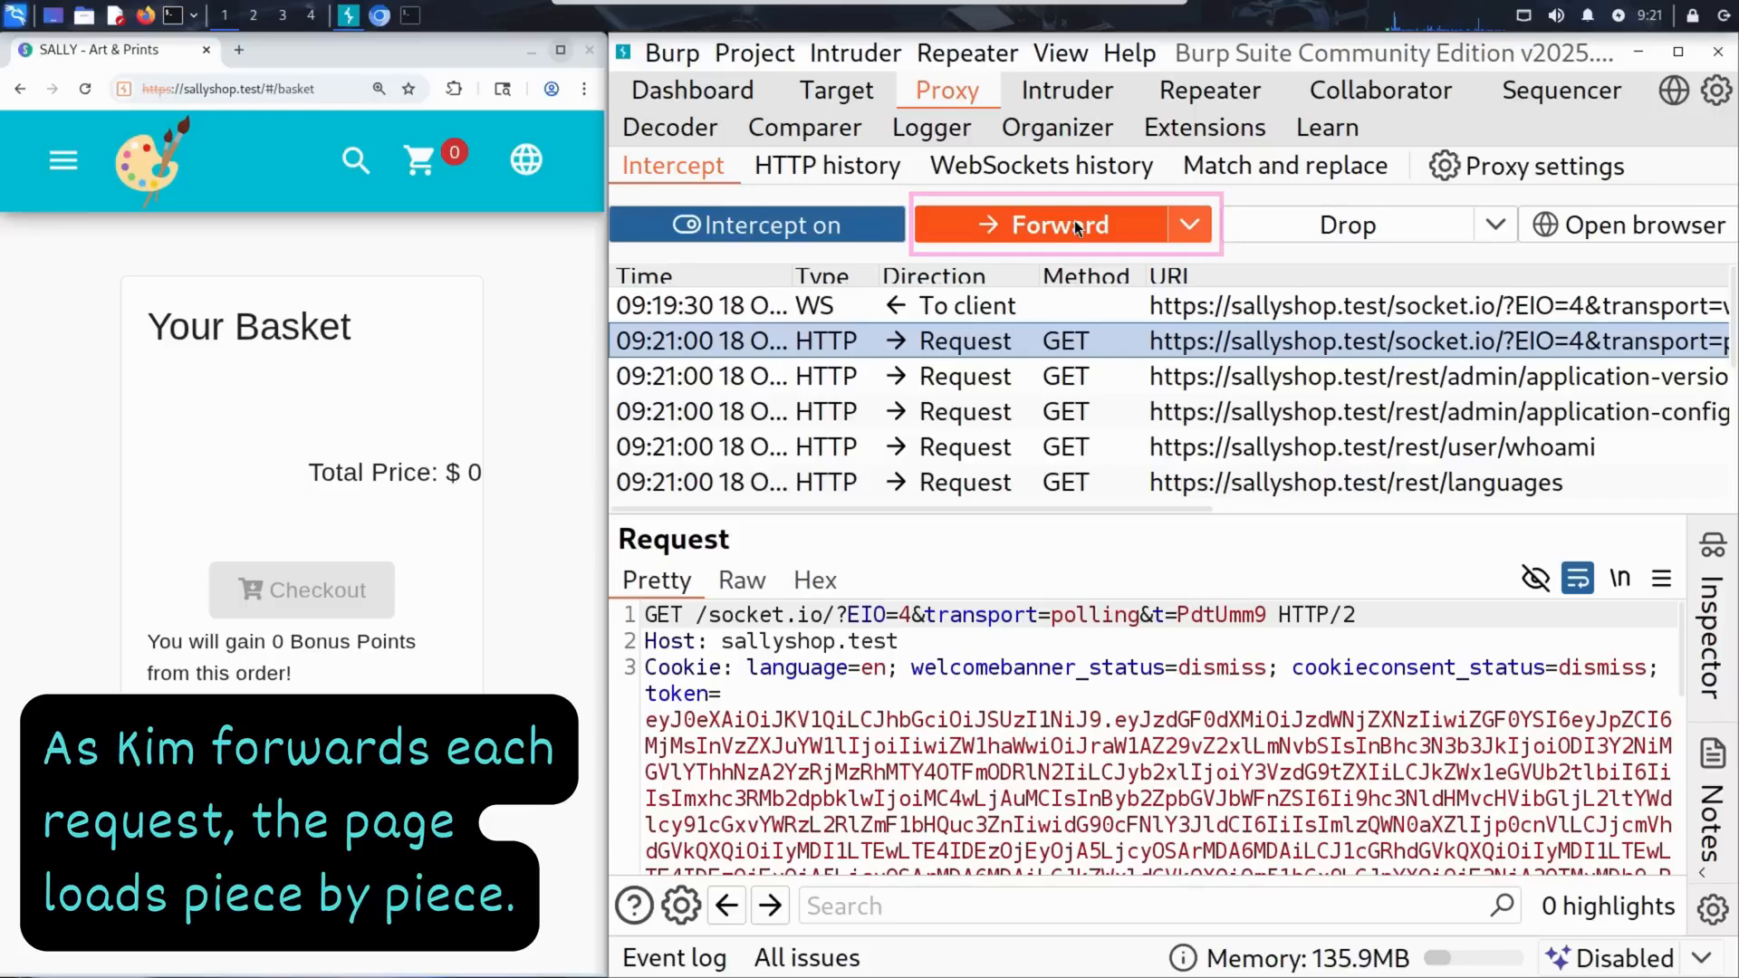
pyautogui.click(1074, 224)
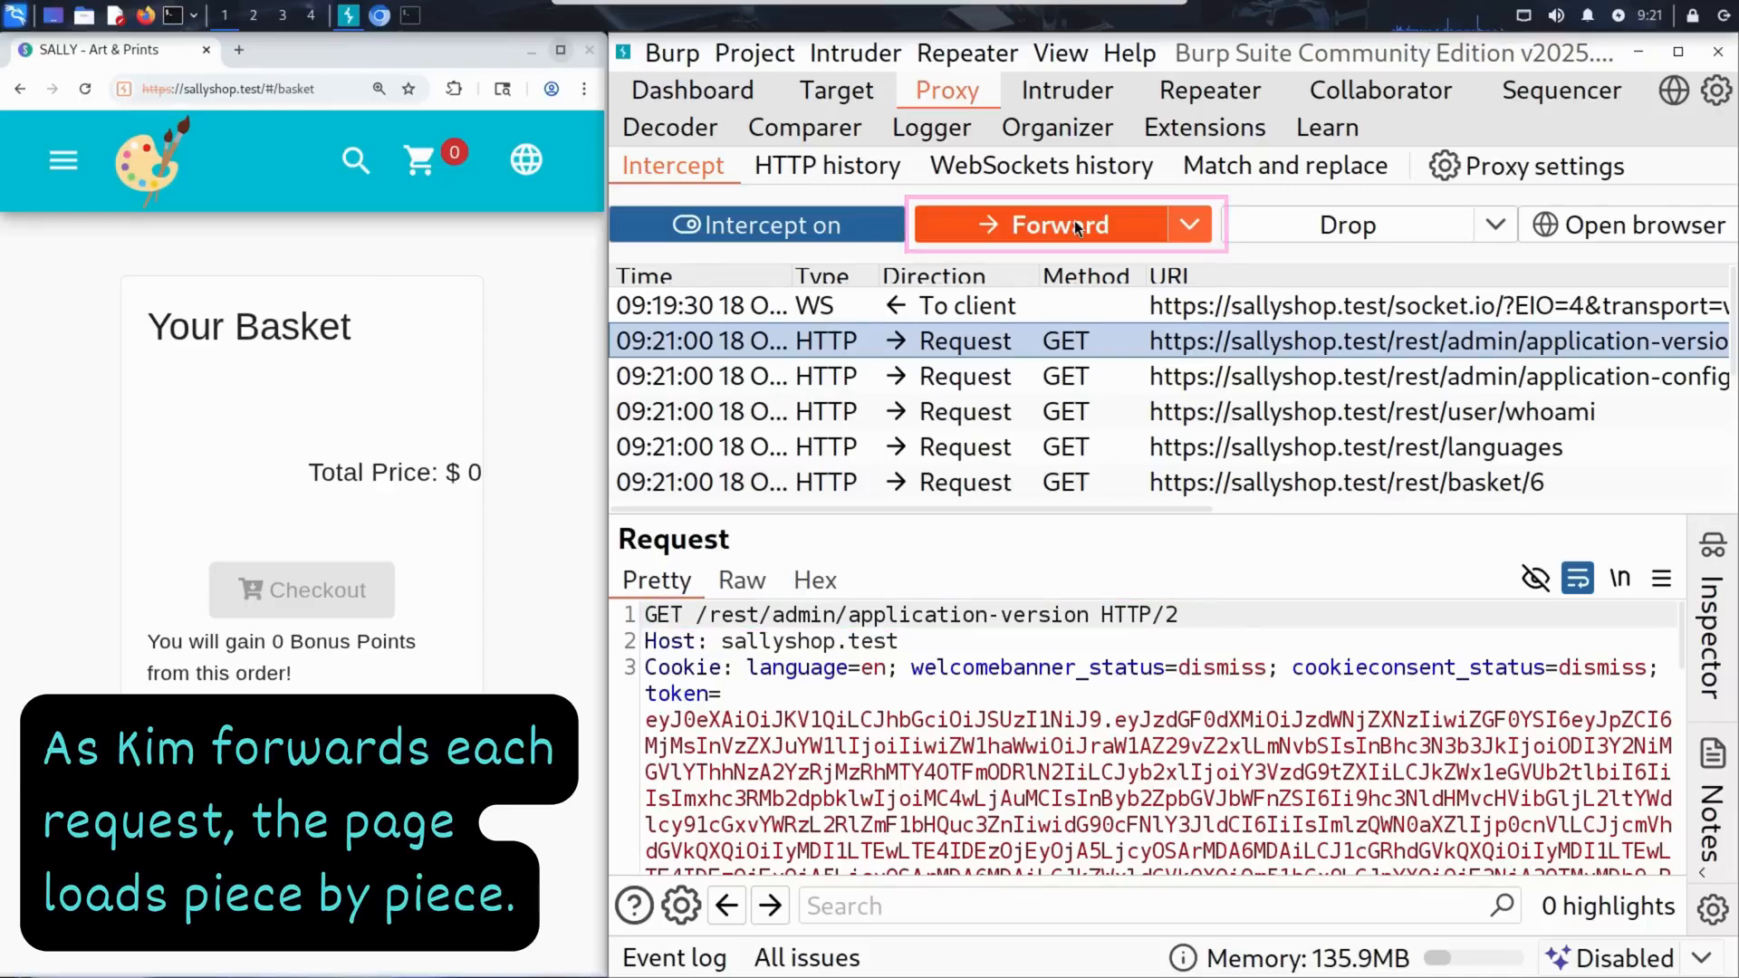
pyautogui.click(1074, 222)
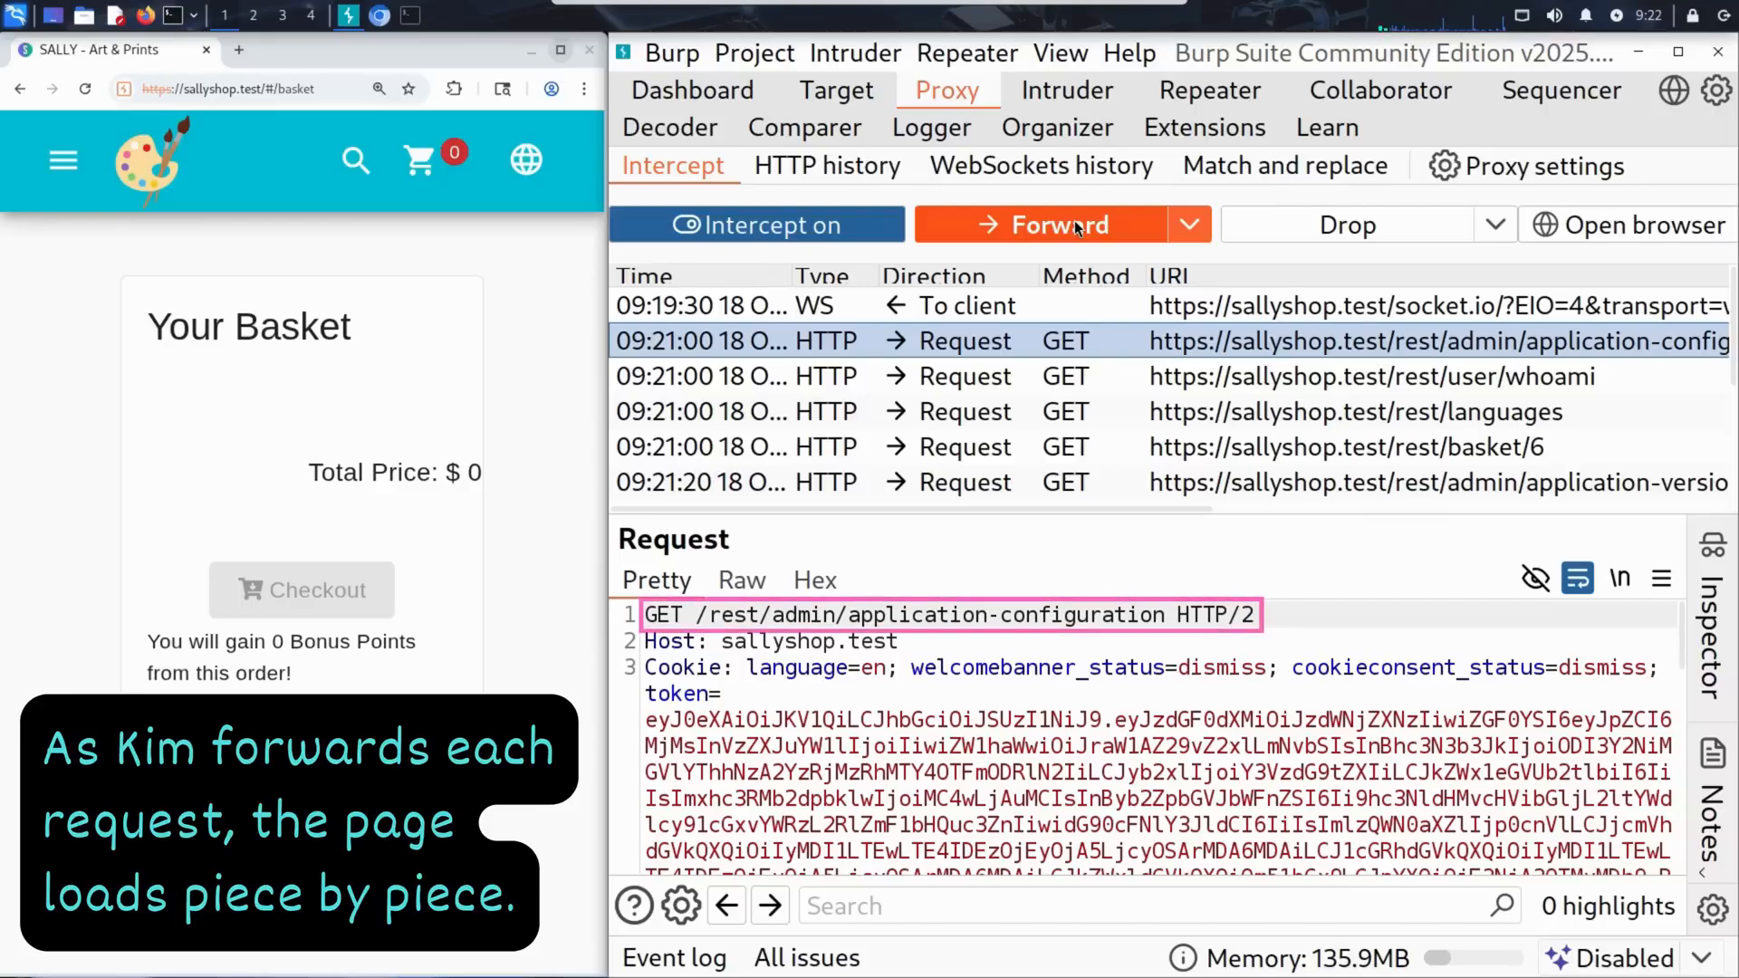
pyautogui.click(1075, 223)
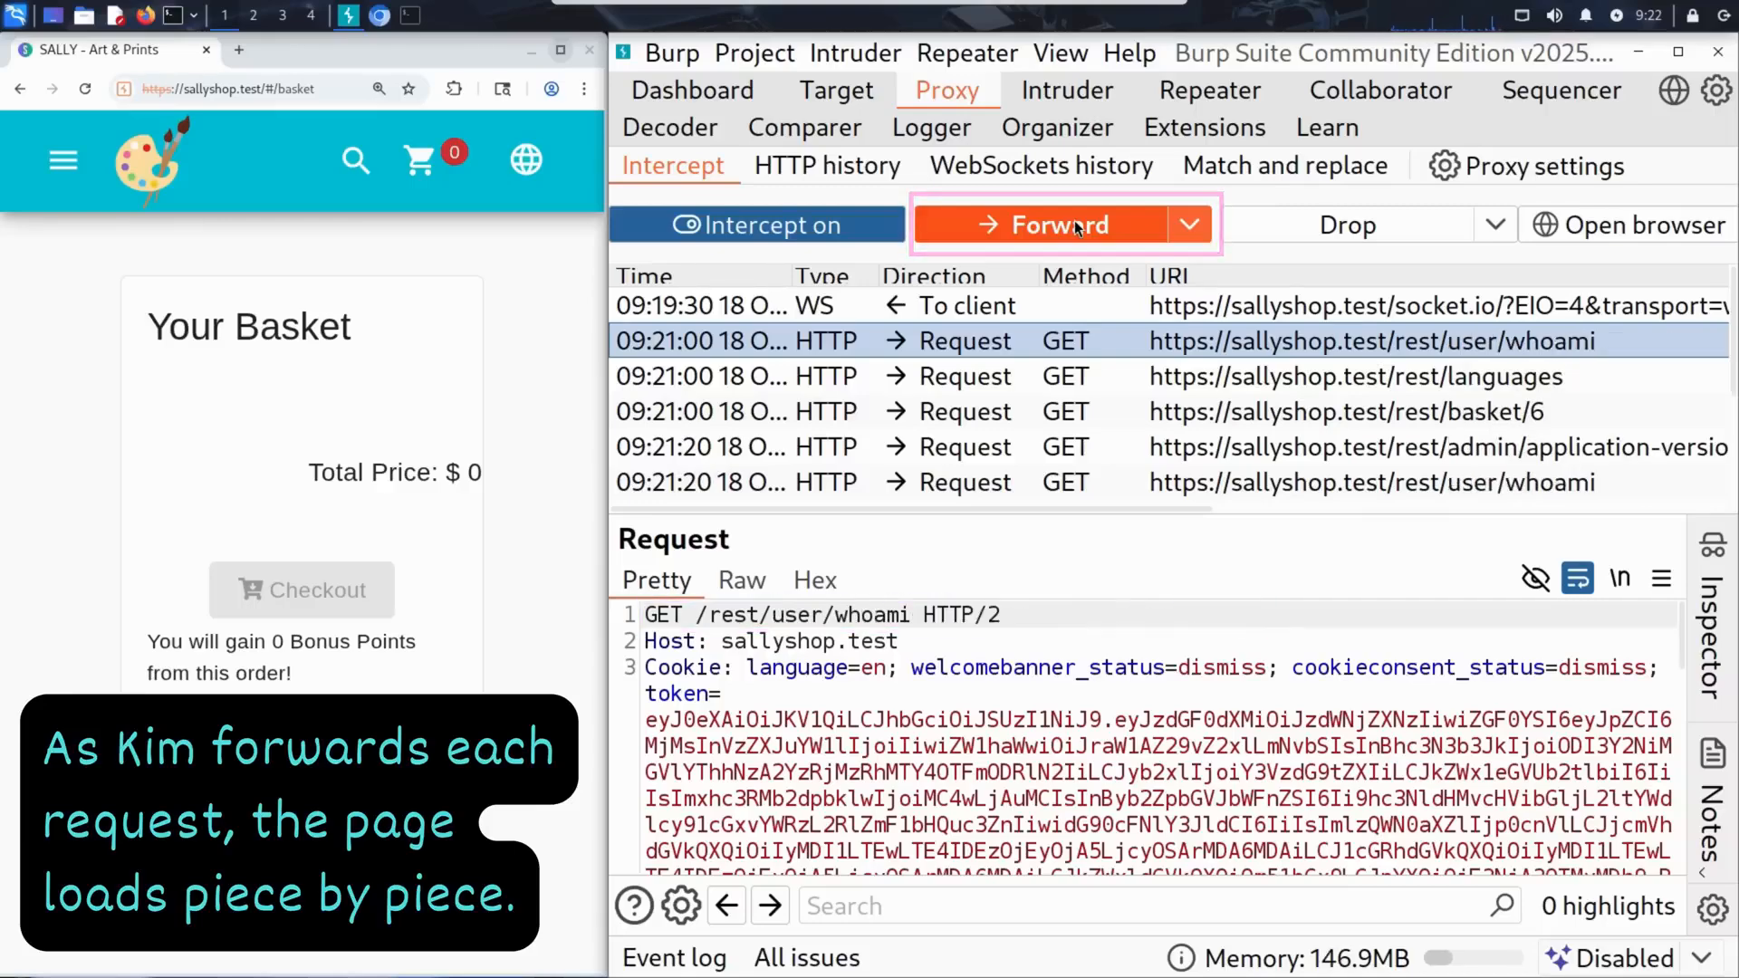
pyautogui.click(1074, 222)
pyautogui.click(1074, 222)
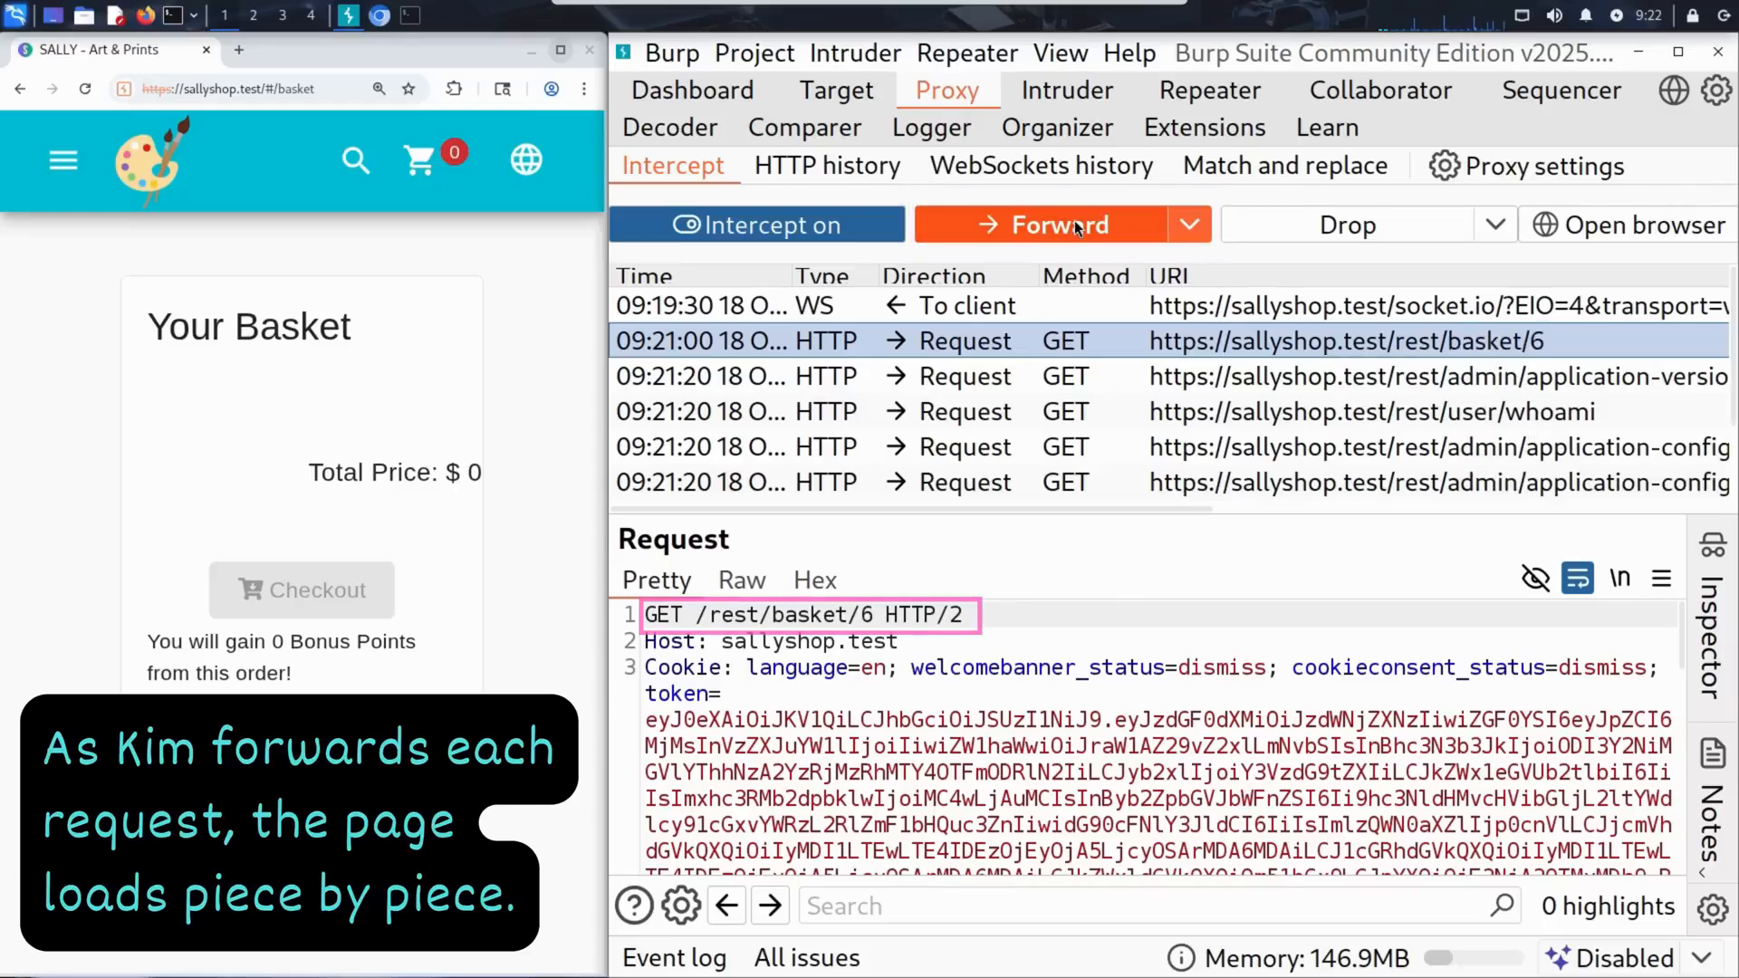